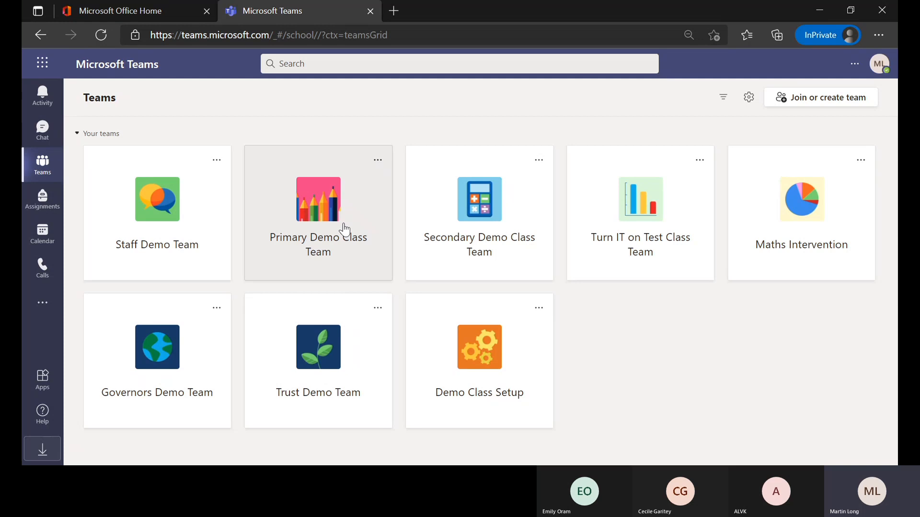
Open the Primary Demo Class Team's assignments and review the returned, draft and assigned lists.
{"action": "left_click", "coordinate": [345, 225]}
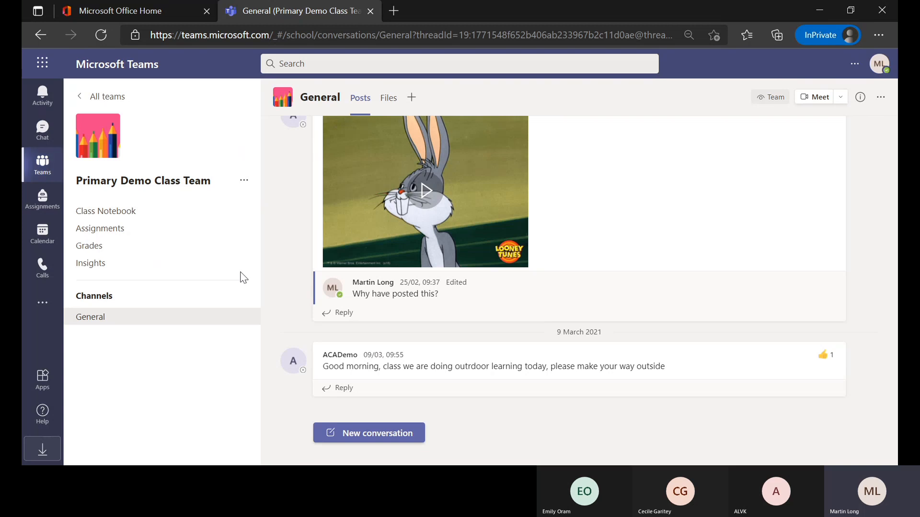
{"action": "left_click", "coordinate": [113, 235]}
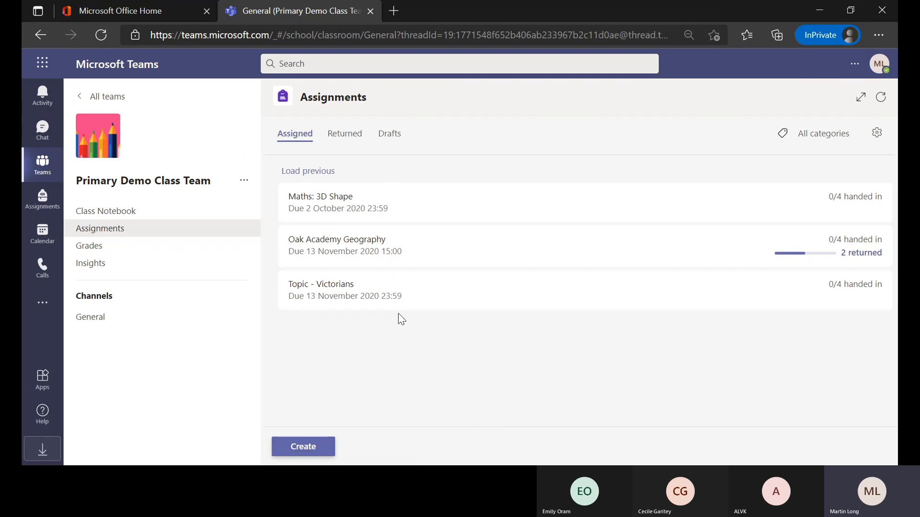
{"action": "left_click", "coordinate": [344, 136]}
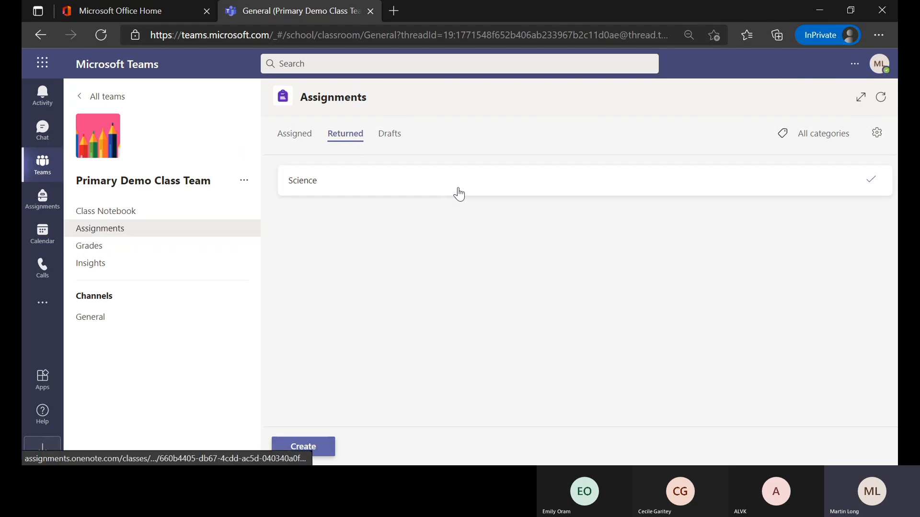
{"action": "left_click", "coordinate": [392, 140]}
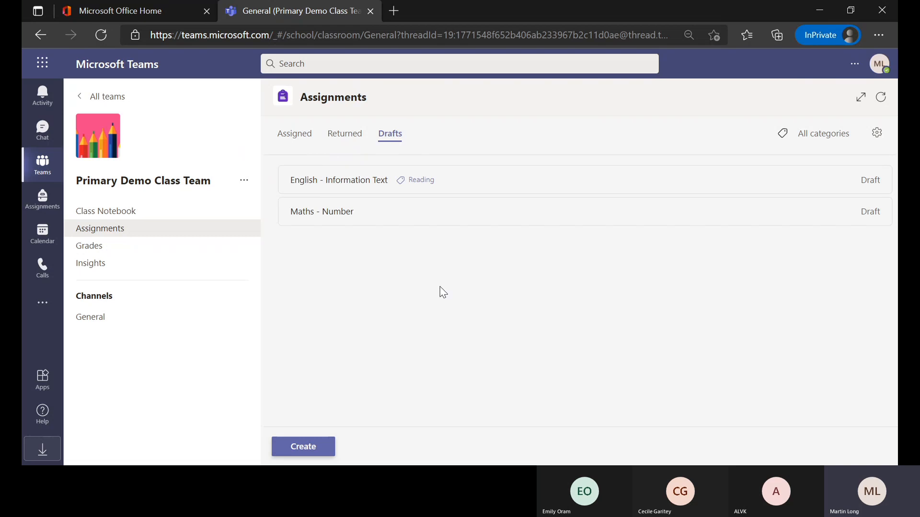
{"action": "left_click", "coordinate": [292, 136]}
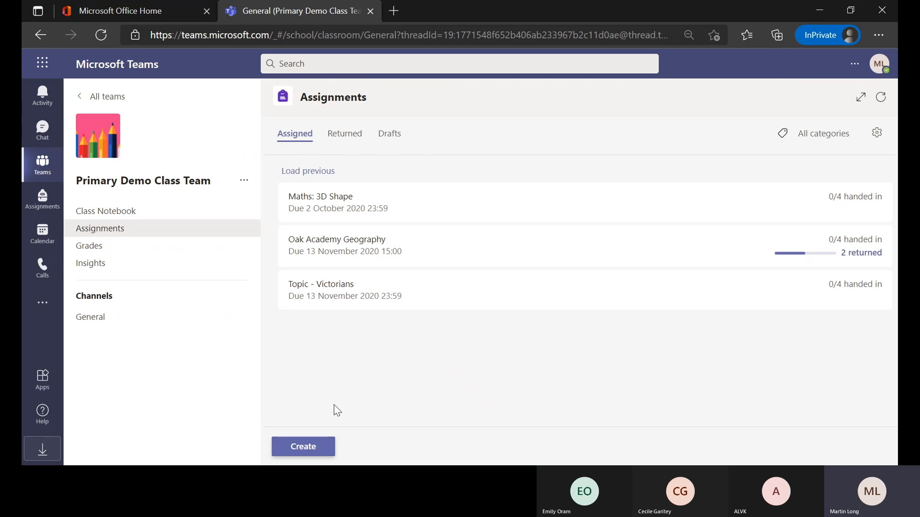
{"action": "left_click", "coordinate": [316, 451]}
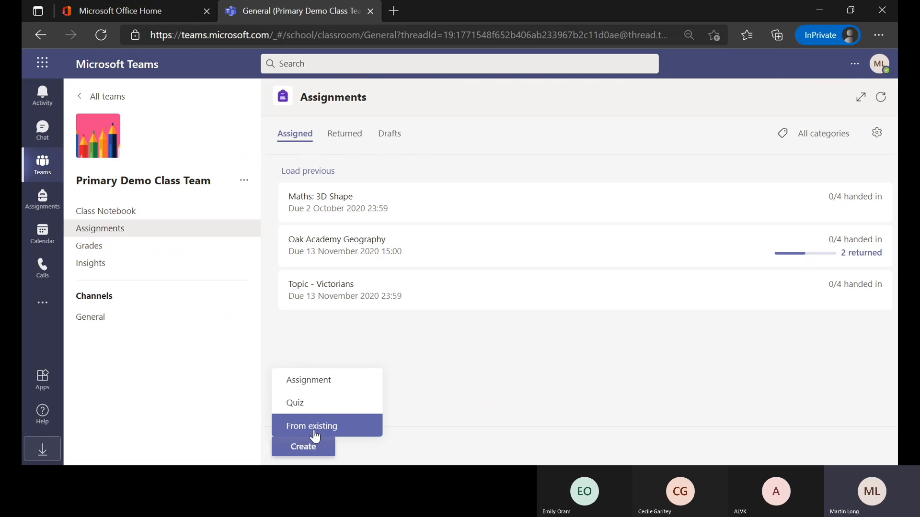
{"action": "left_click", "coordinate": [319, 402]}
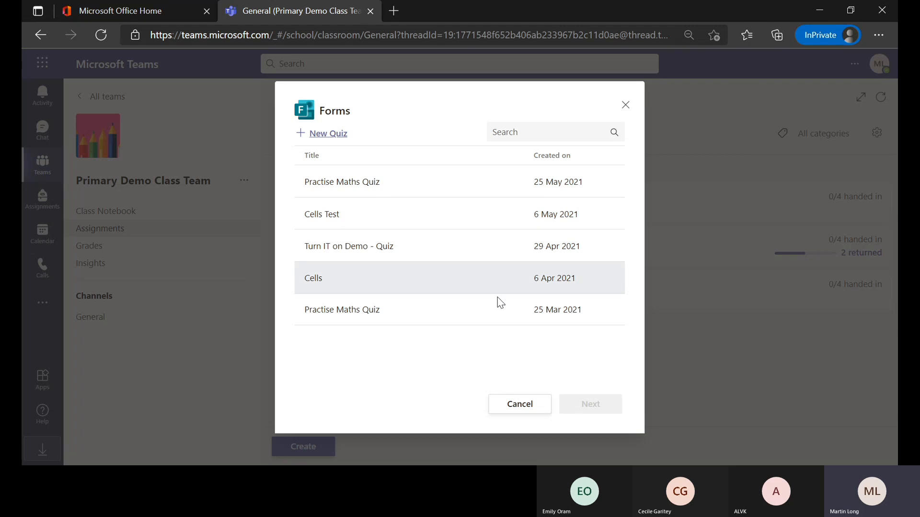
{"action": "left_click", "coordinate": [328, 134]}
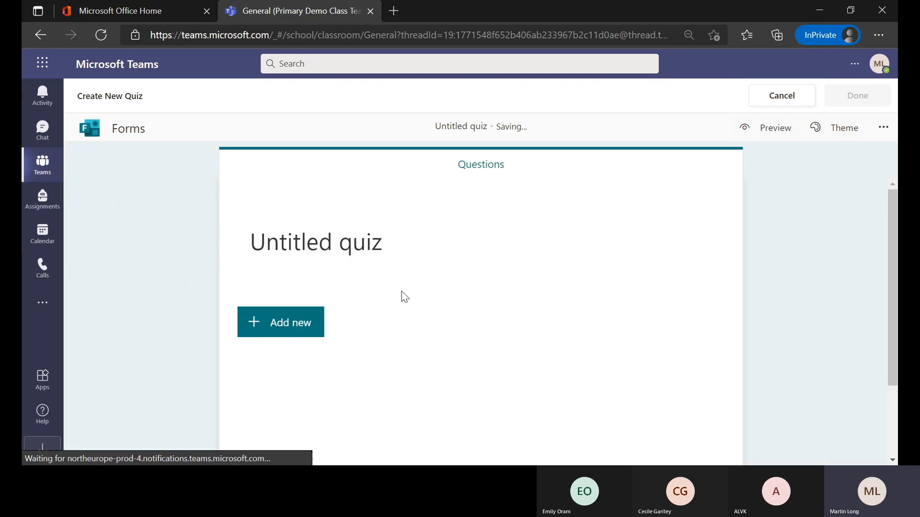
{"action": "left_click", "coordinate": [357, 244]}
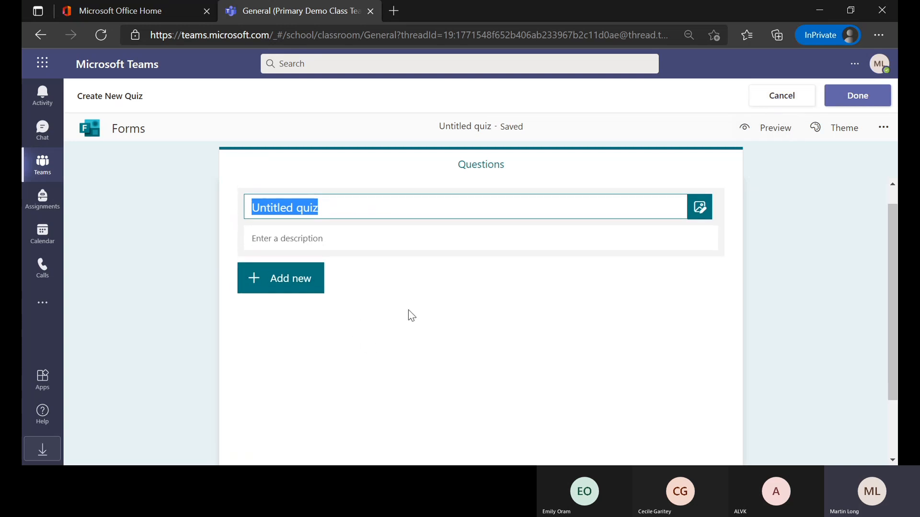
{"action": "left_click", "coordinate": [772, 98]}
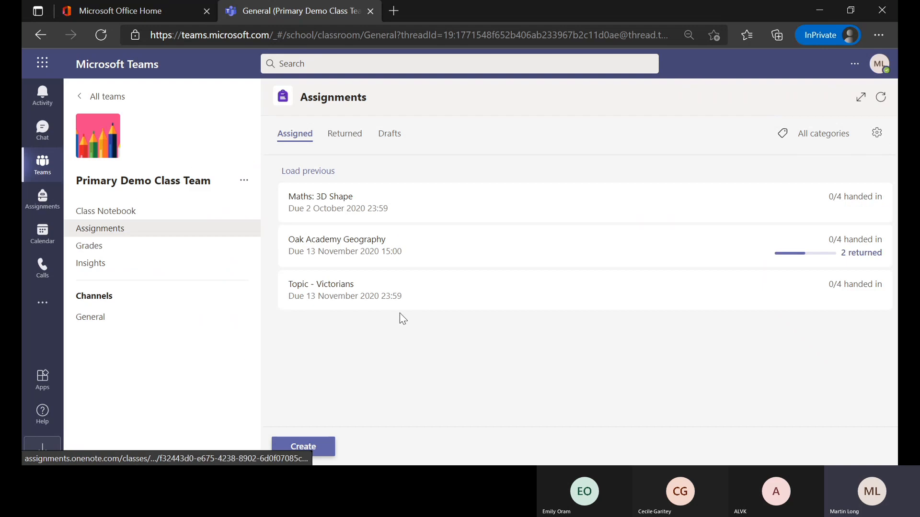
Start a quiz assignment based on the Practise Maths Quiz created on 25 May 2021.
{"action": "left_click", "coordinate": [312, 444]}
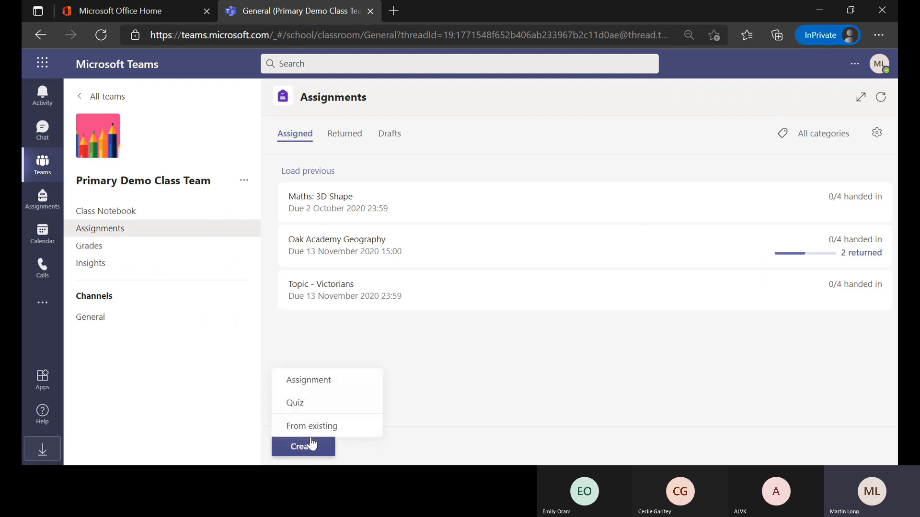
{"action": "left_click", "coordinate": [317, 404]}
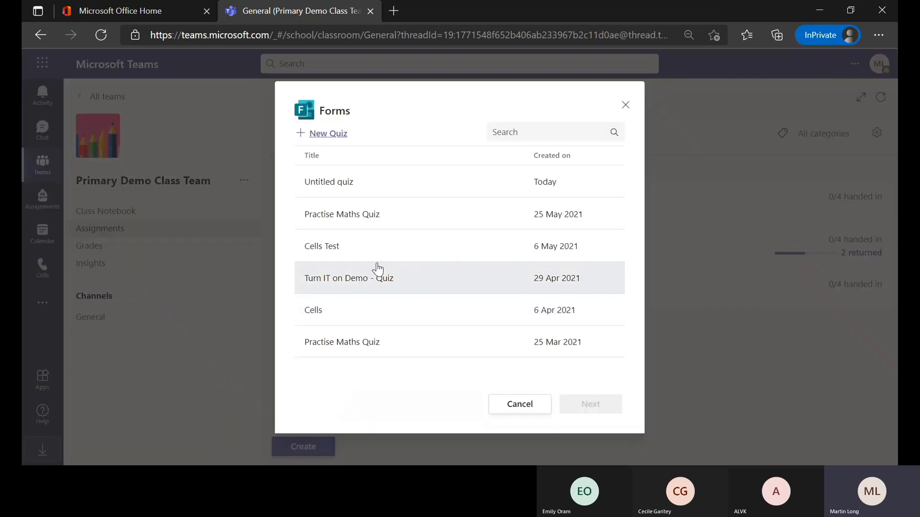
{"action": "left_click", "coordinate": [400, 223]}
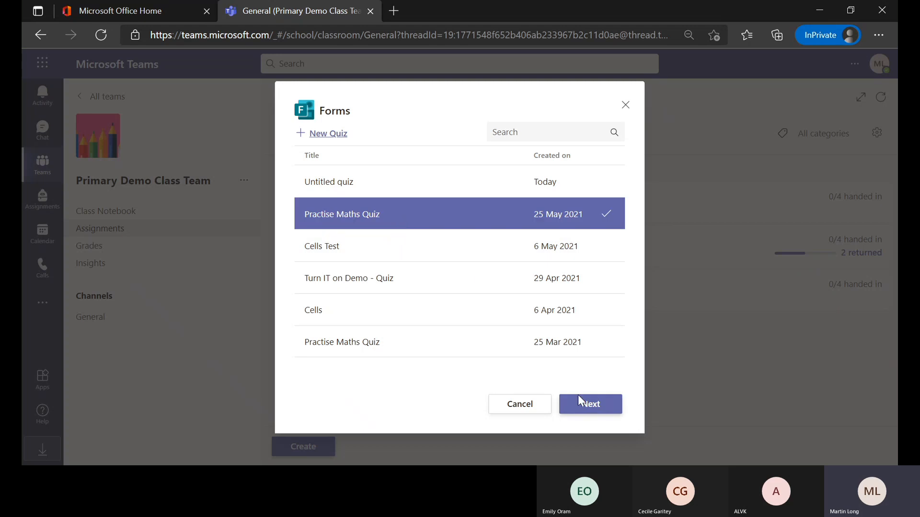
{"action": "left_click", "coordinate": [582, 406]}
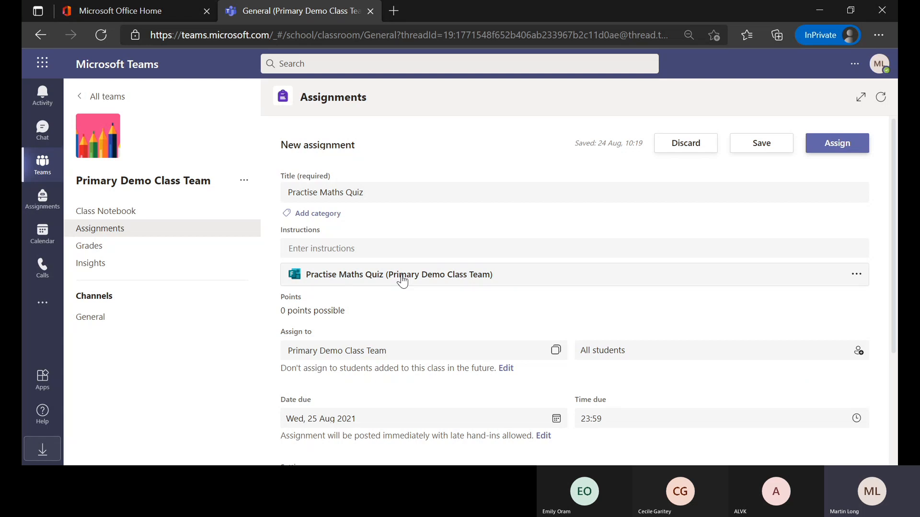
Look through the quiz assignment's title, instructions and settings, and discard the assignment.
{"action": "left_click", "coordinate": [372, 194]}
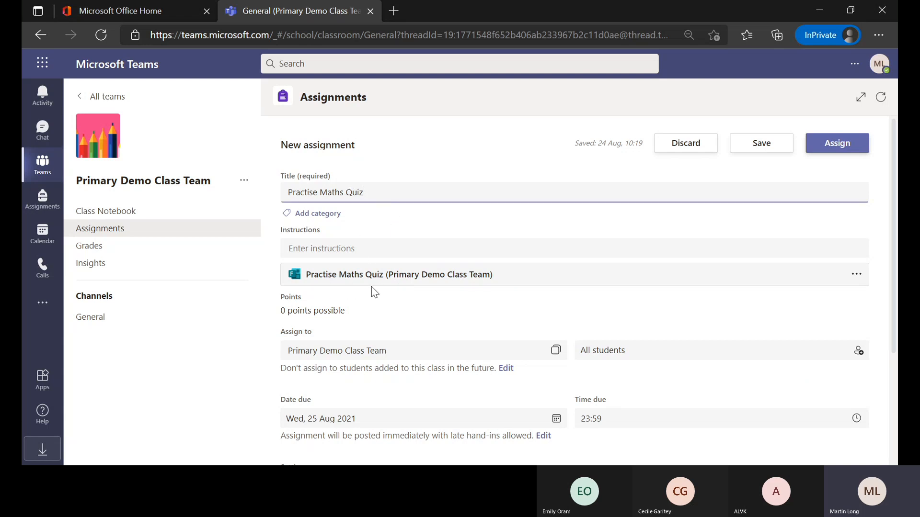
{"action": "left_click", "coordinate": [345, 249]}
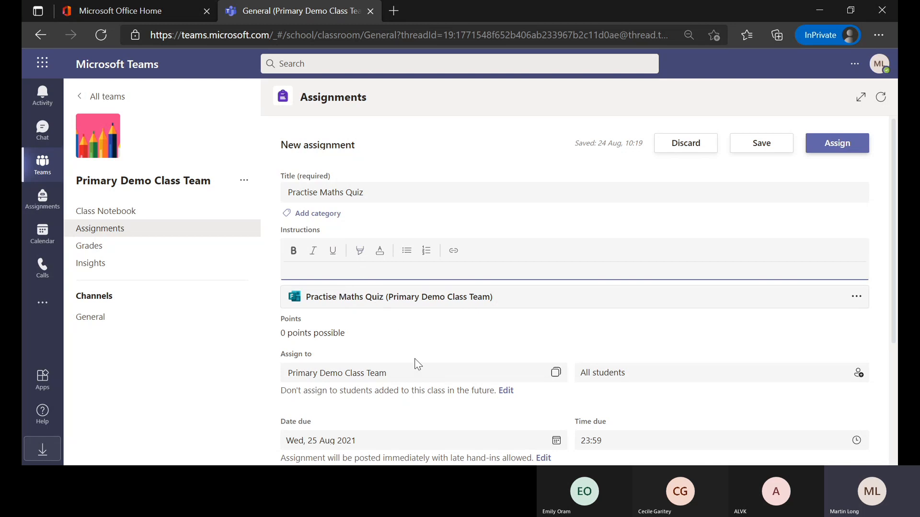
{"action": "scroll", "coordinate": [417, 363], "scroll_direction": "down", "scroll_amount": 4}
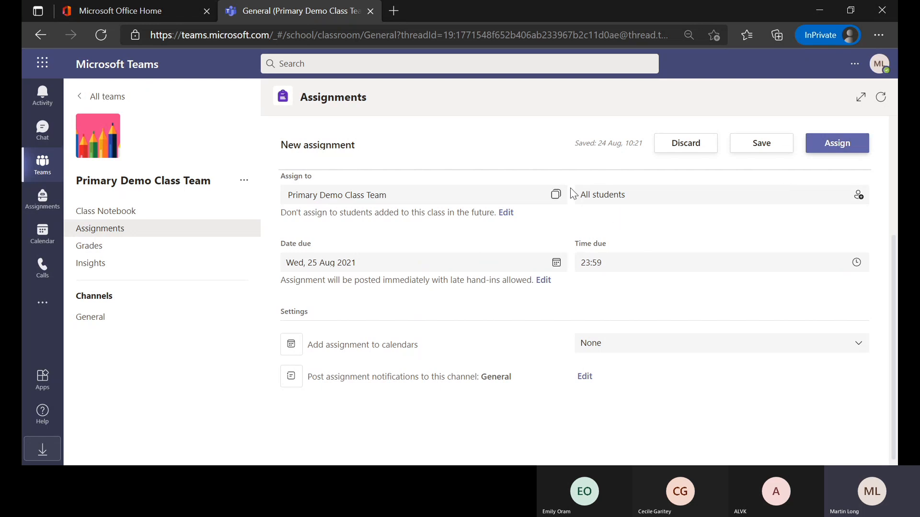
{"action": "left_click", "coordinate": [685, 144]}
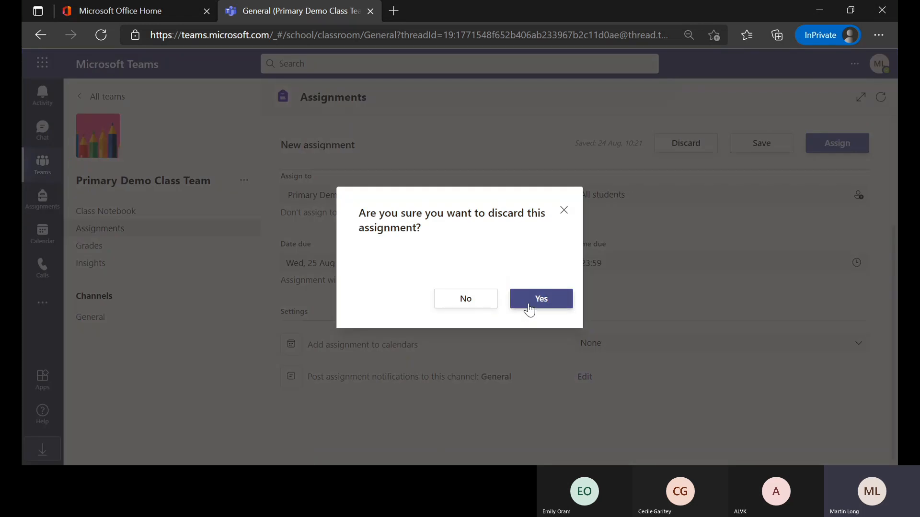
{"action": "left_click", "coordinate": [527, 304]}
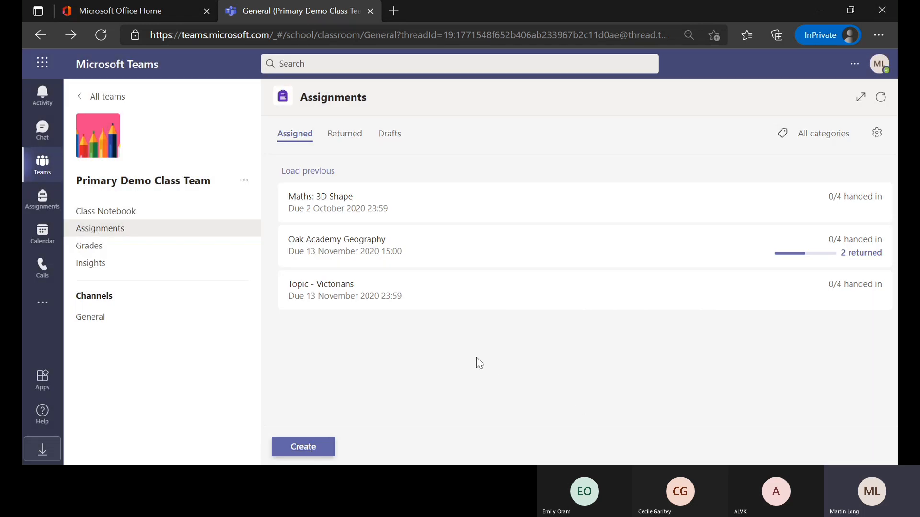
Create a new standard assignment for the class and title it "Maths - 2D Shapes".
{"action": "left_click", "coordinate": [304, 449]}
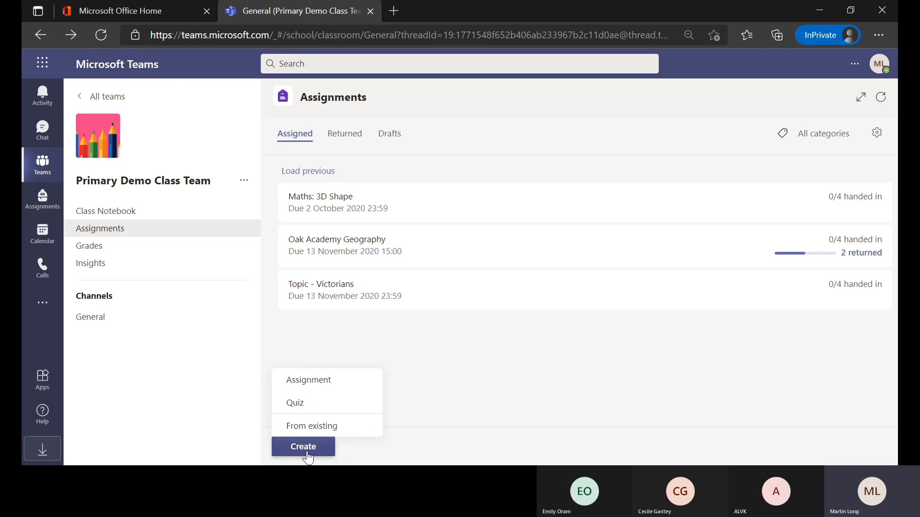
{"action": "left_click", "coordinate": [318, 387]}
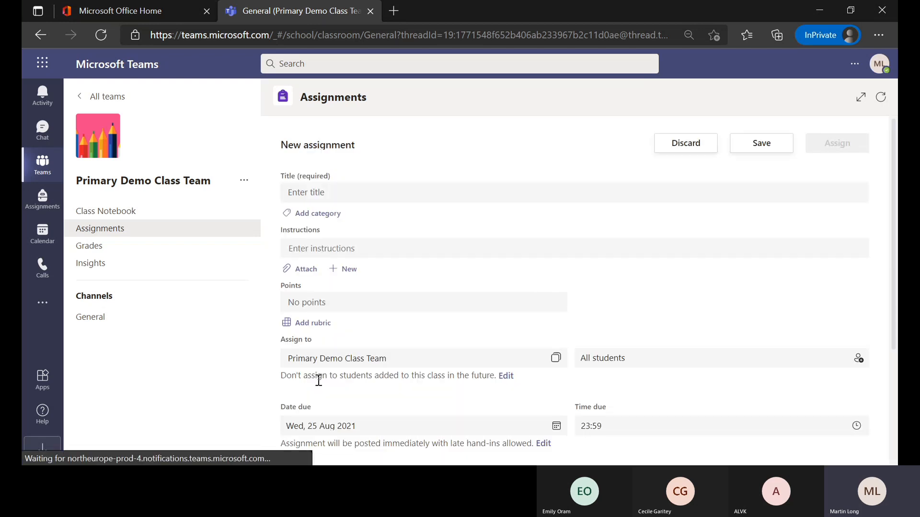
{"action": "scroll", "coordinate": [512, 247], "scroll_direction": "down", "scroll_amount": 1}
{"action": "scroll", "coordinate": [513, 246], "scroll_direction": "up", "scroll_amount": 1}
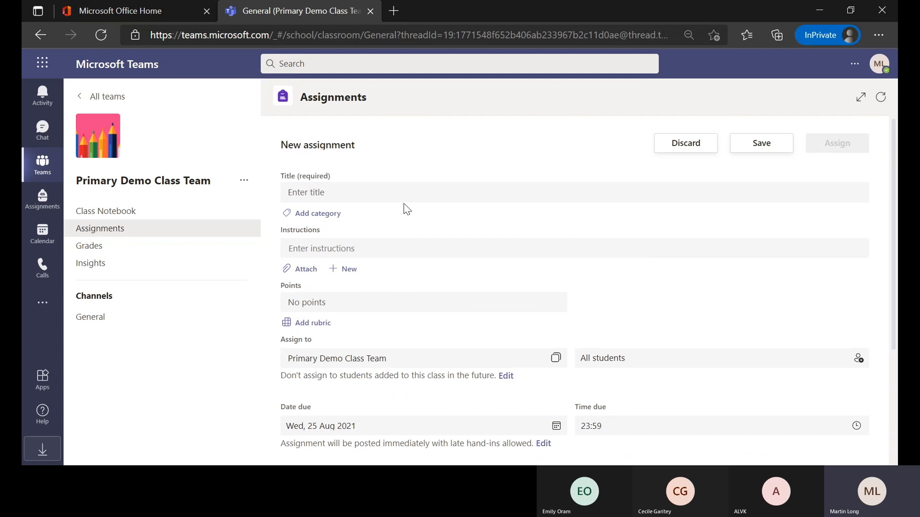
{"action": "left_click", "coordinate": [363, 189]}
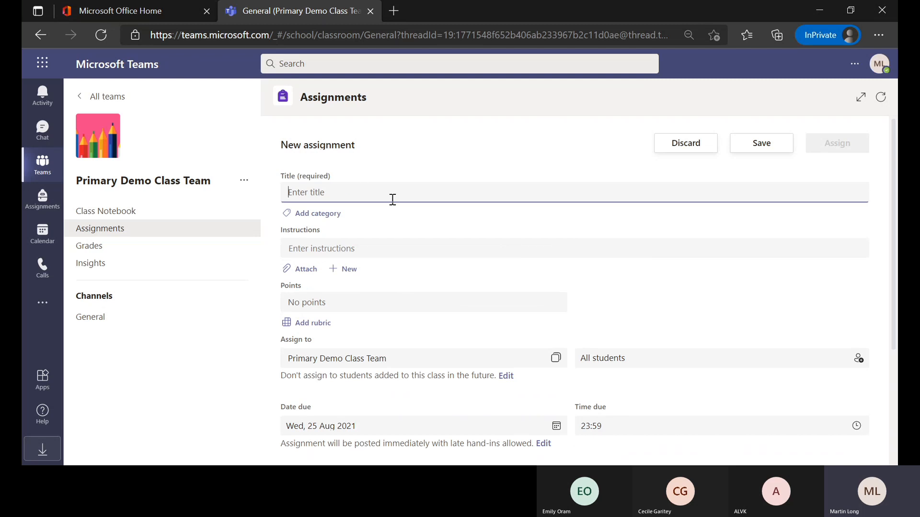
{"action": "type", "text": "Maths"}
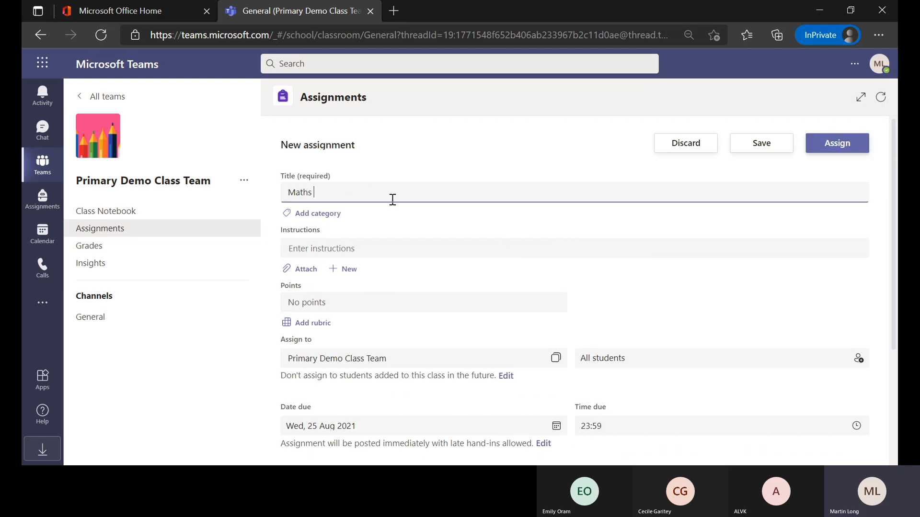
{"action": "type", "text": " - 2D Shapes"}
Enter the assignment instructions "Following on from our lesson please attempt the shapes task.".
{"action": "left_click", "coordinate": [378, 251]}
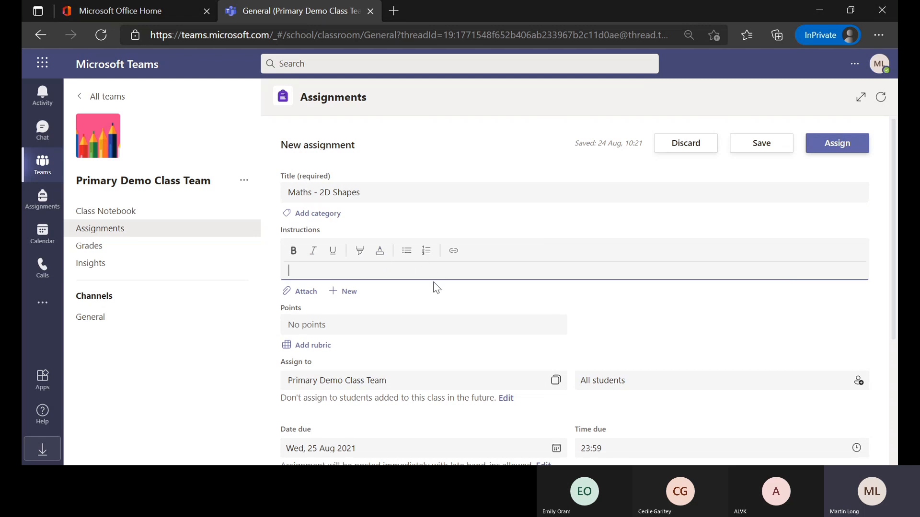
{"action": "type", "text": "Followiing on fromour lesson plea"}
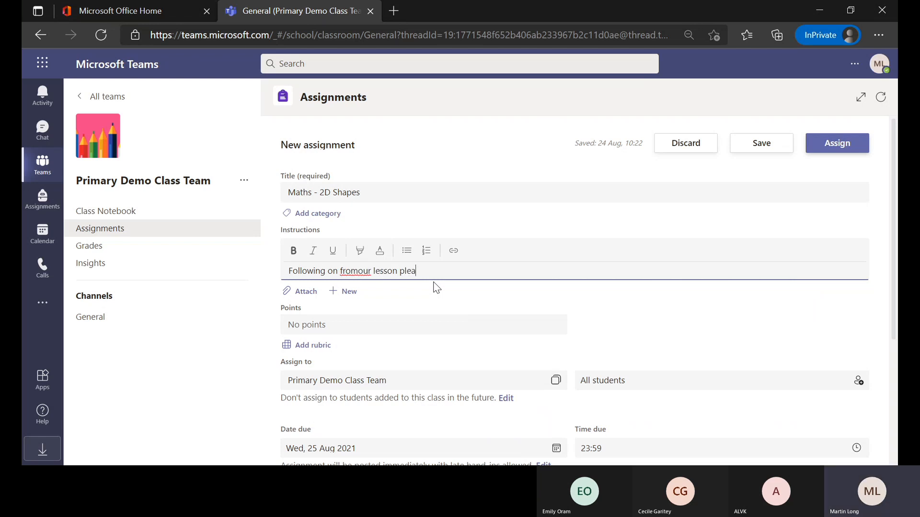
{"action": "type", "text": "se attempt the shapes task"}
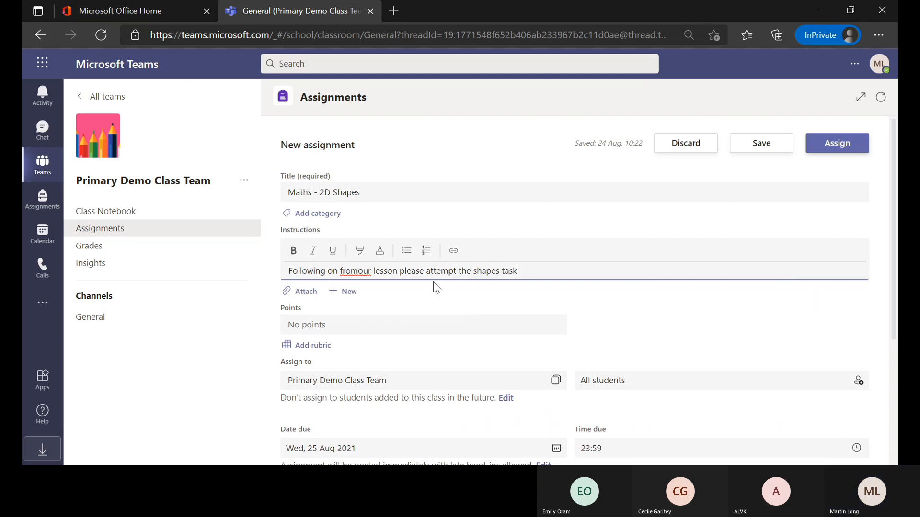
{"action": "left_click", "coordinate": [359, 271]}
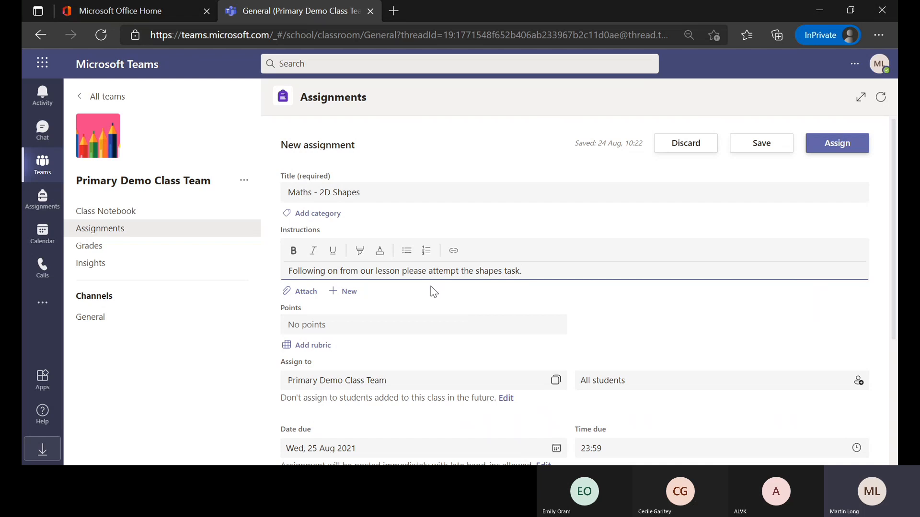
{"action": "left_click", "coordinate": [453, 252]}
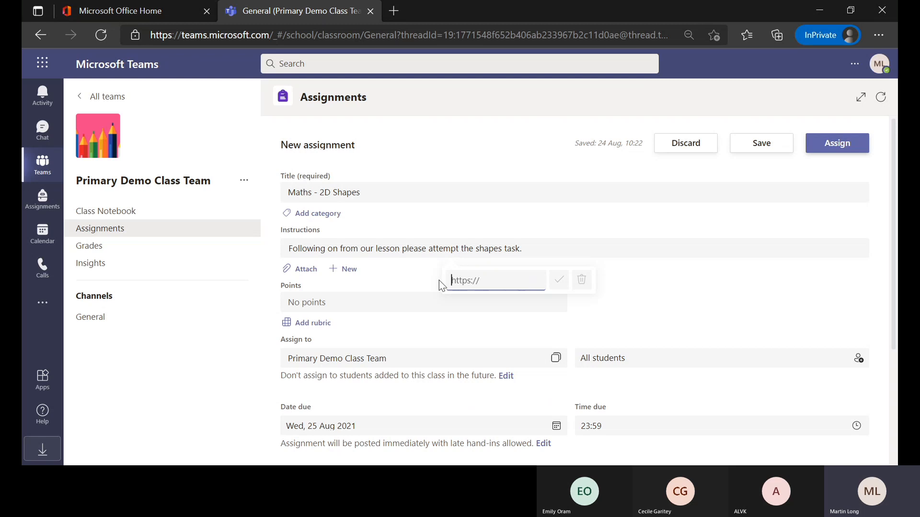
{"action": "left_click", "coordinate": [648, 281]}
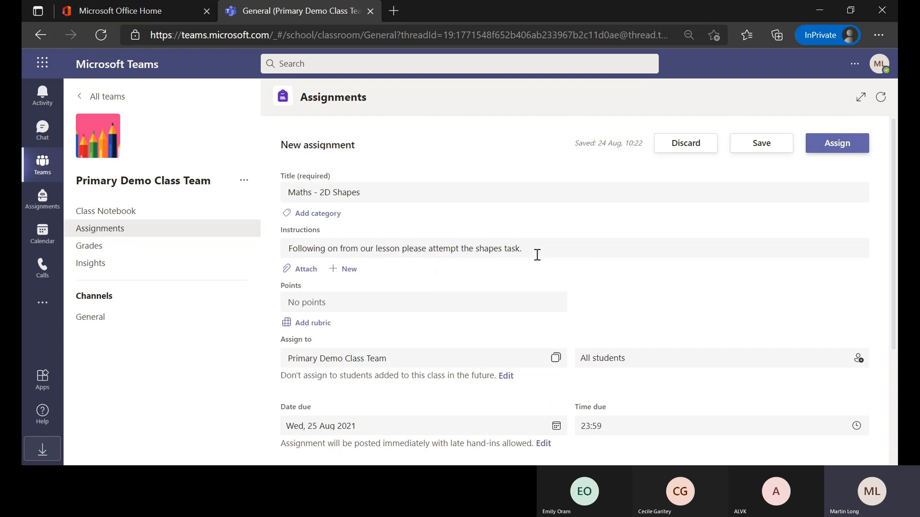
{"action": "left_click", "coordinate": [413, 250]}
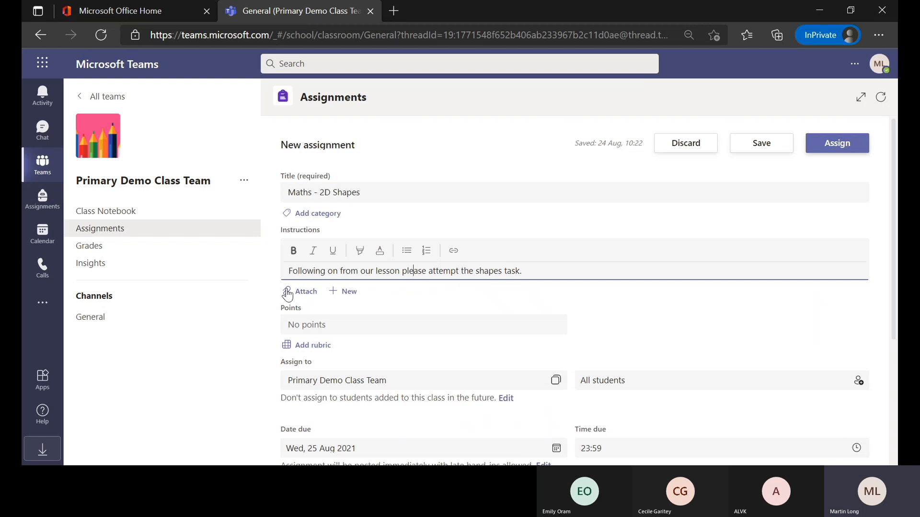
{"action": "left_click", "coordinate": [340, 299]}
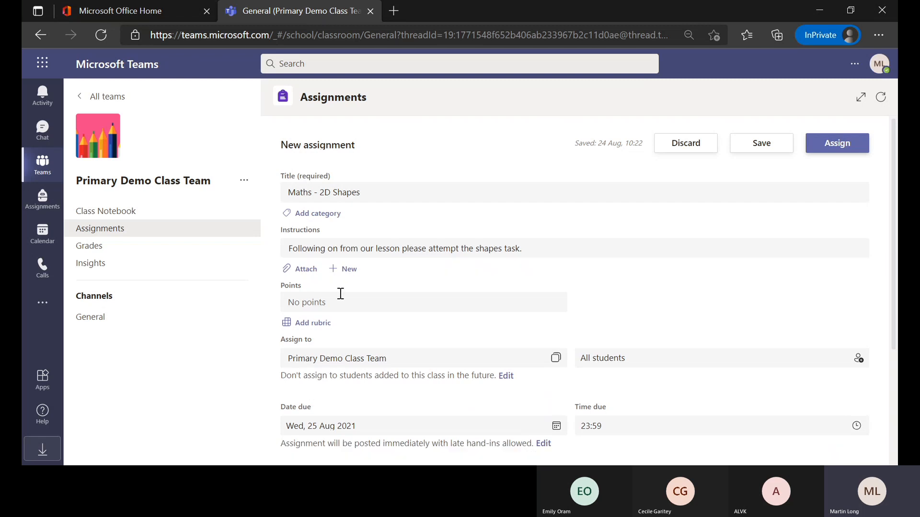
Attach Presentation.pptx from the Teaching folder in OneDrive to the assignment.
{"action": "left_click", "coordinate": [344, 268]}
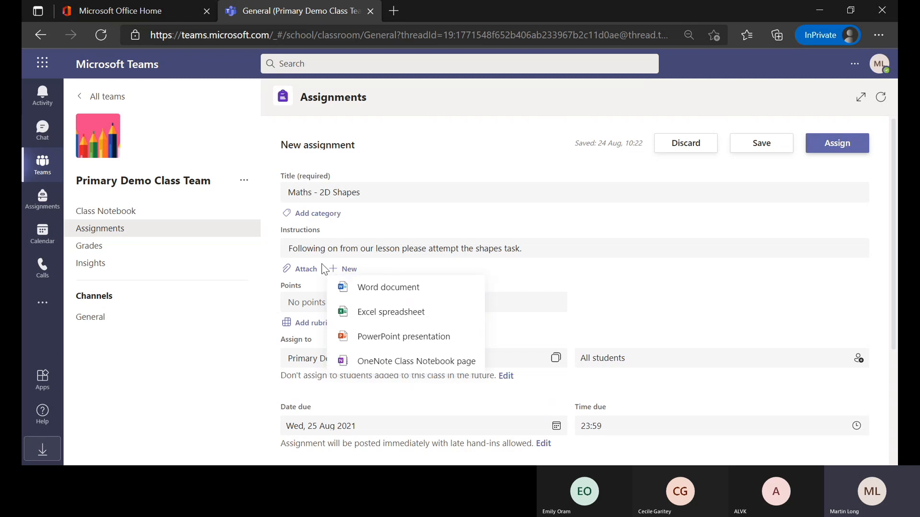
{"action": "left_click", "coordinate": [307, 271]}
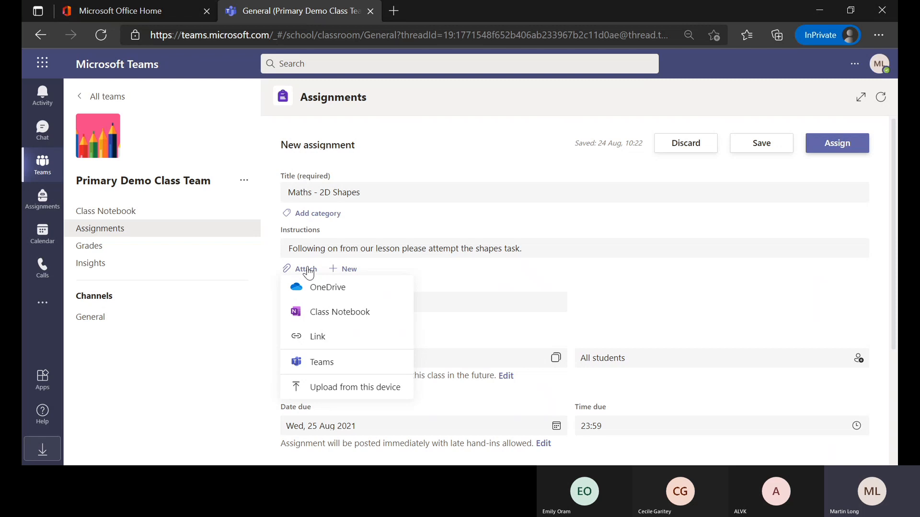
{"action": "left_click", "coordinate": [332, 294]}
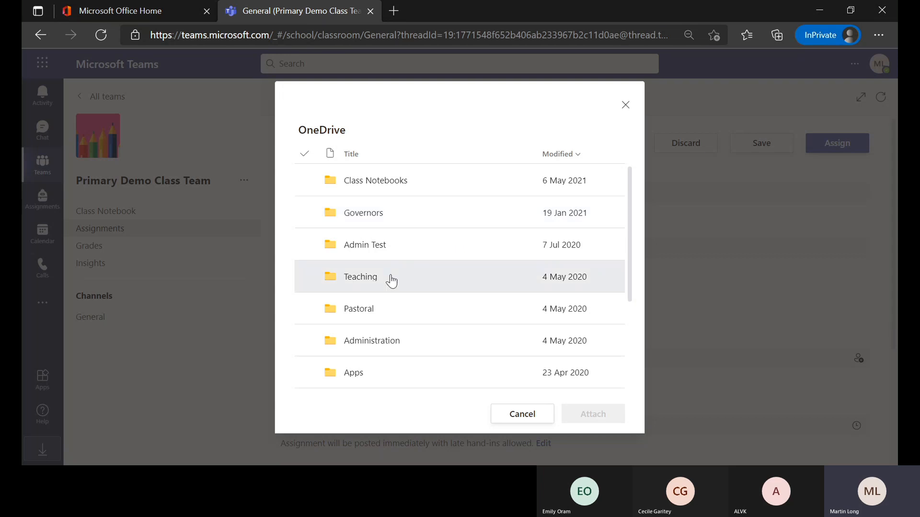
{"action": "left_click", "coordinate": [373, 275]}
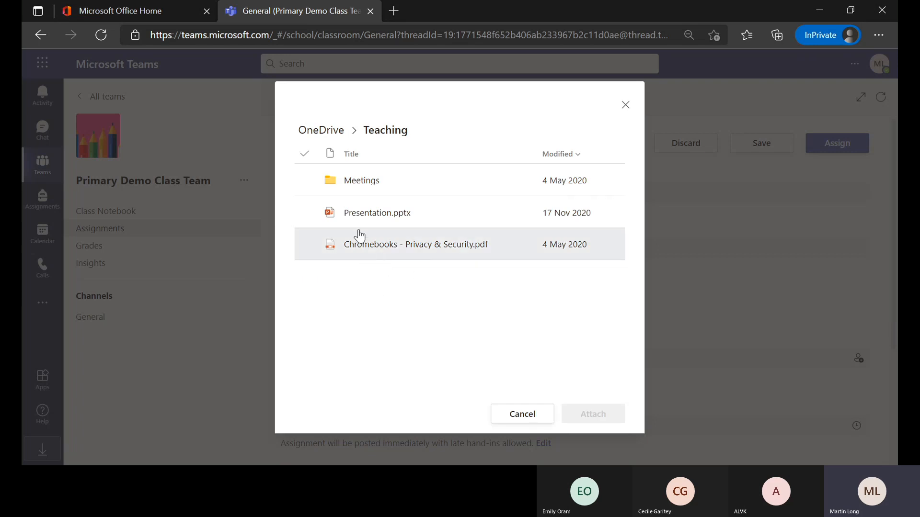
{"action": "left_click", "coordinate": [354, 217]}
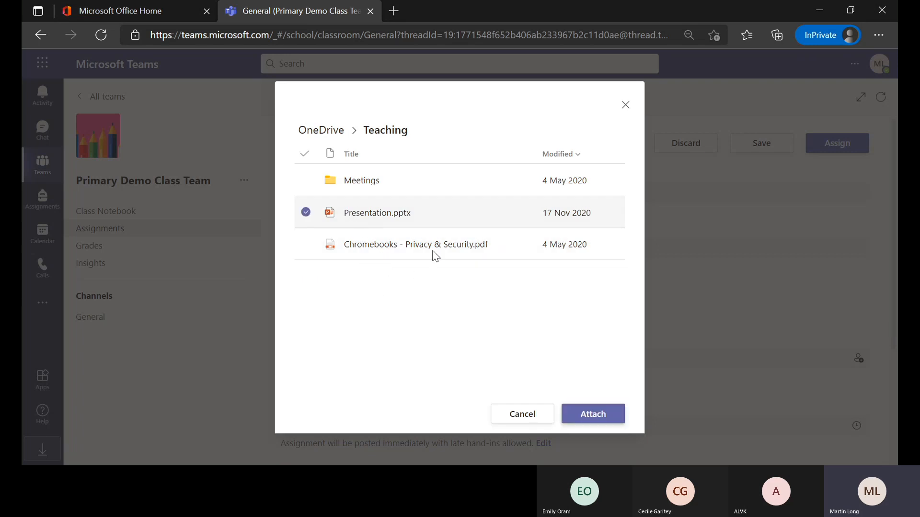
{"action": "left_click", "coordinate": [605, 415]}
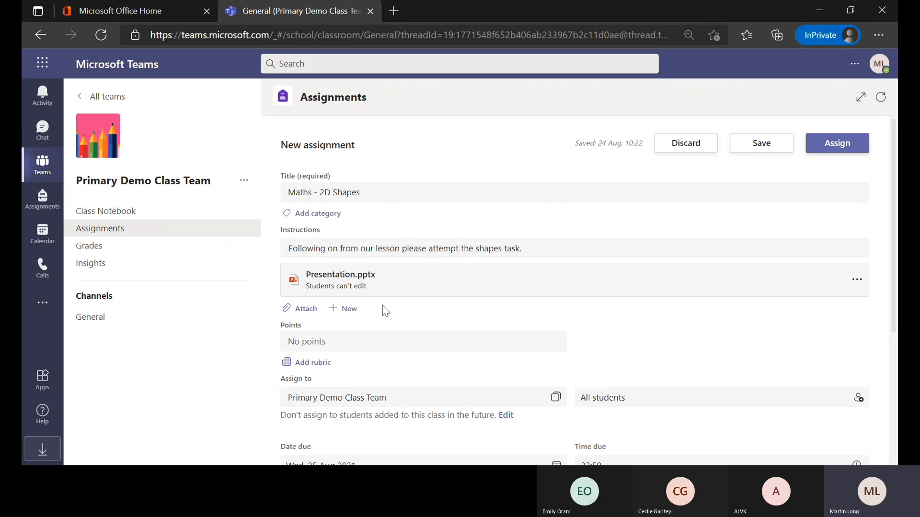
Browse the Maths - Oak folder in the Turn IT on Test Class Team's documents, and close the file picker and attachment options without attaching anything.
{"action": "left_click", "coordinate": [309, 310]}
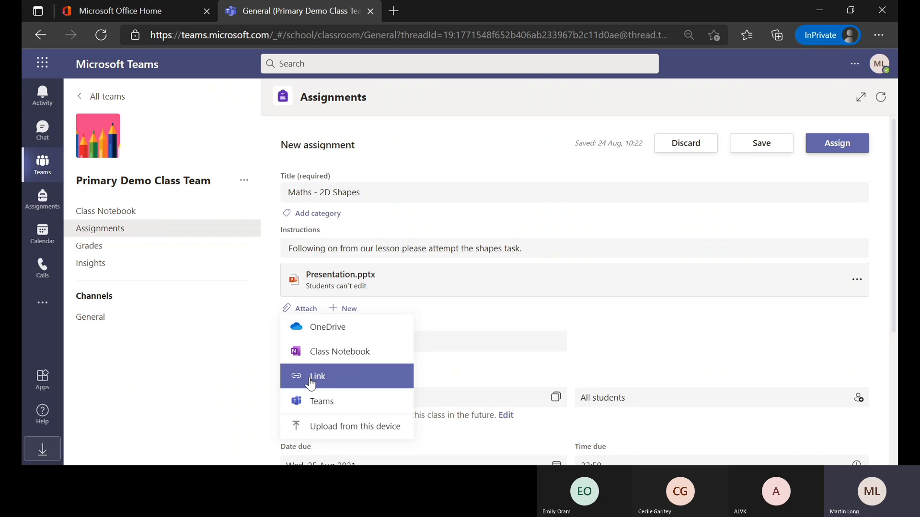
{"action": "left_click", "coordinate": [326, 406]}
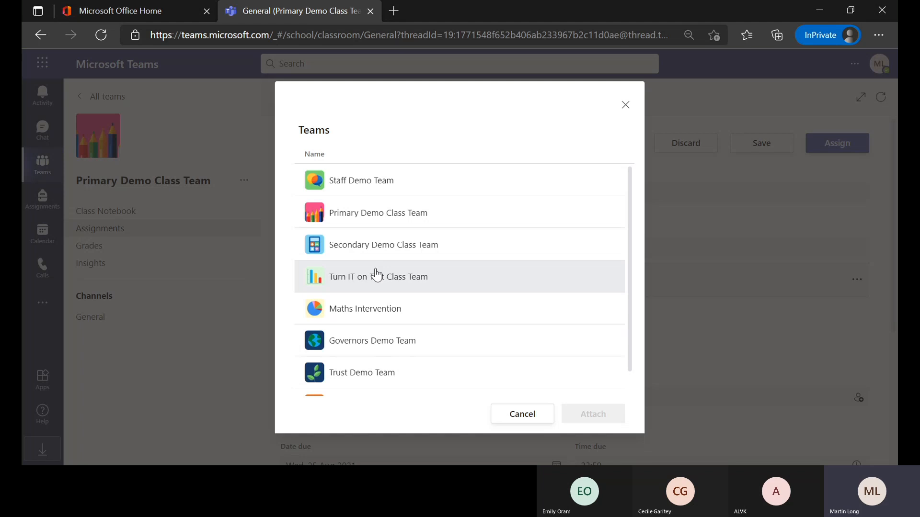
{"action": "left_click", "coordinate": [389, 290]}
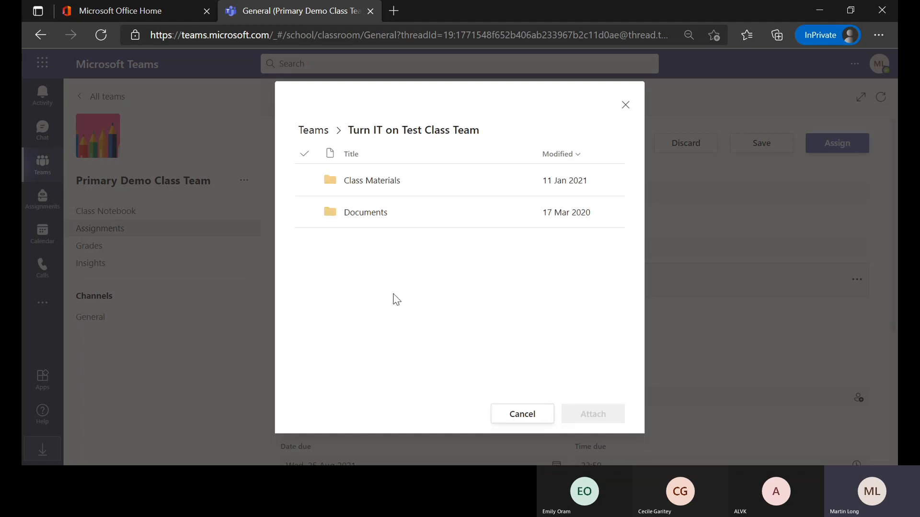
{"action": "left_click", "coordinate": [361, 207]}
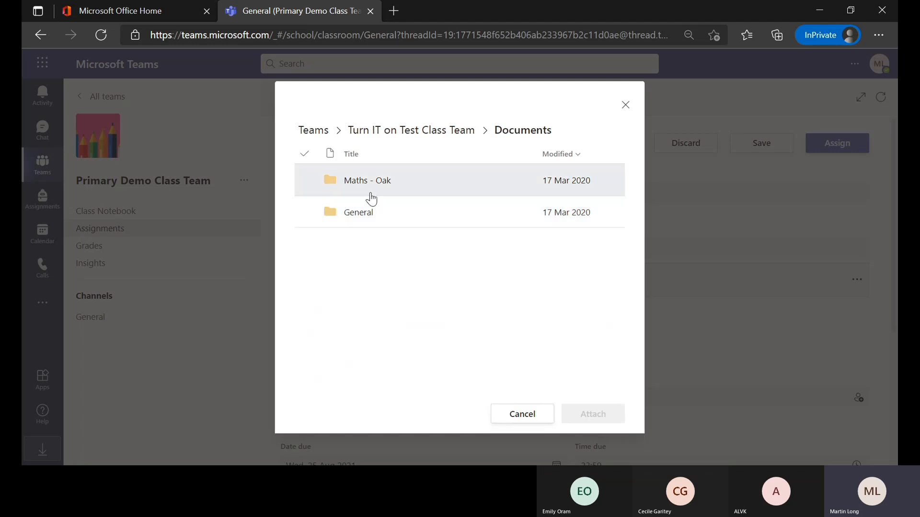
{"action": "left_click", "coordinate": [371, 196]}
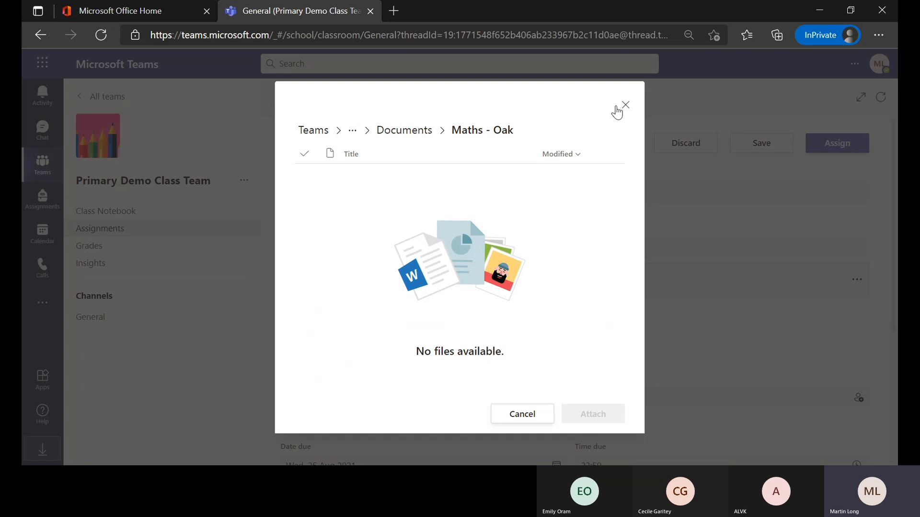
{"action": "left_click", "coordinate": [624, 106]}
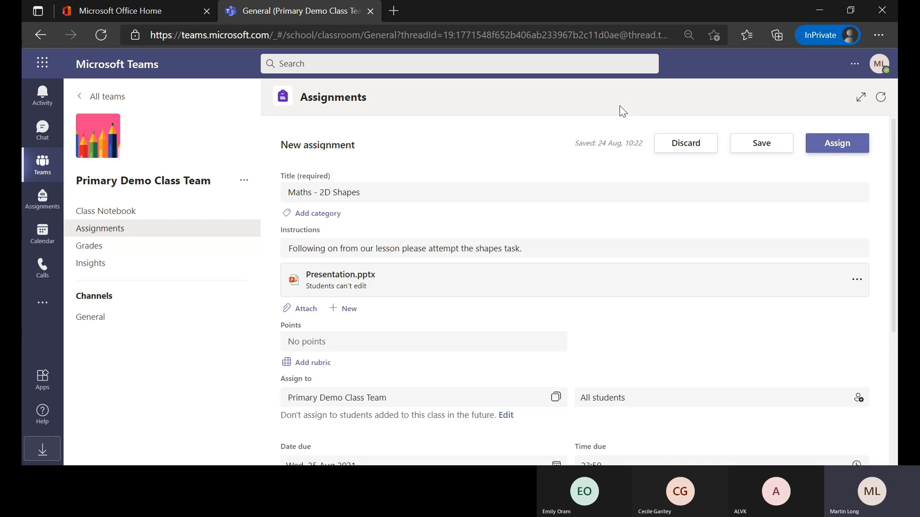
{"action": "left_click", "coordinate": [300, 309]}
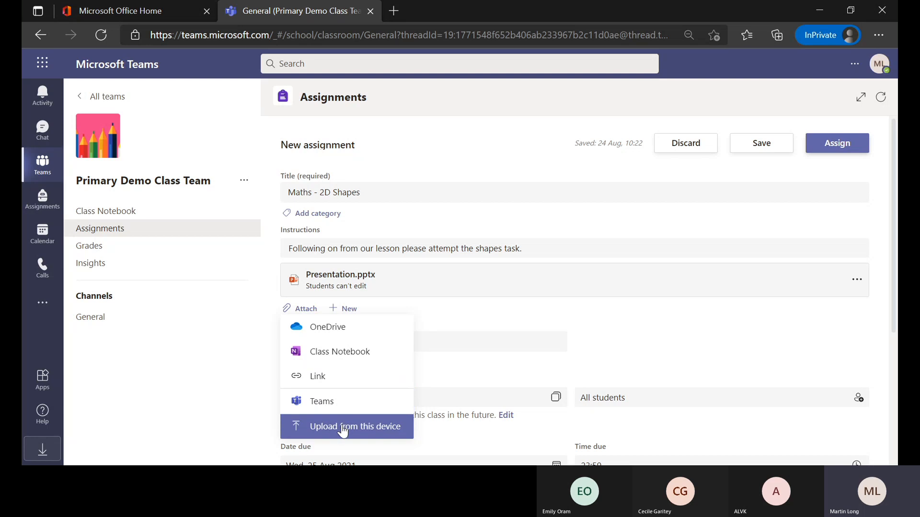
{"action": "left_click", "coordinate": [533, 331]}
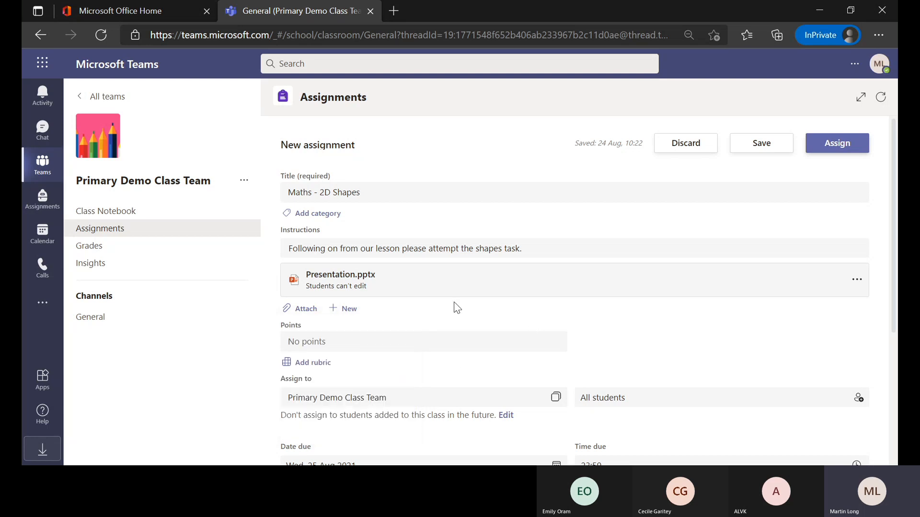
Let students edit their own copy of Presentation.pptx and set the assignment's points to 10.
{"action": "left_click", "coordinate": [861, 285]}
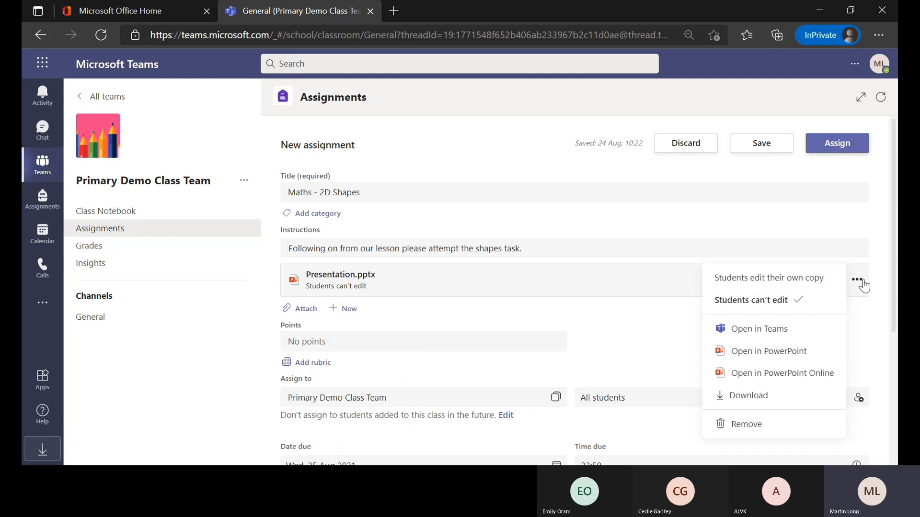
{"action": "left_click", "coordinate": [787, 283]}
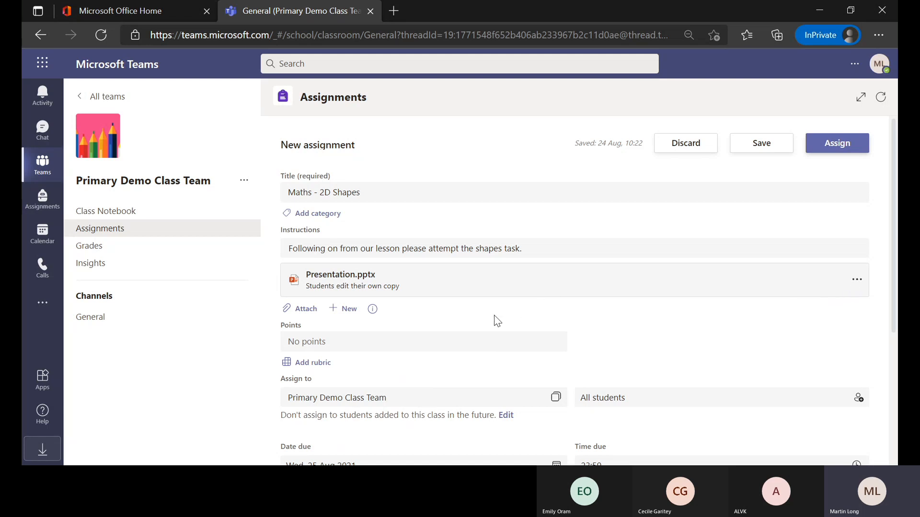
{"action": "scroll", "coordinate": [493, 316], "scroll_direction": "down", "scroll_amount": 3}
{"action": "scroll", "coordinate": [493, 316], "scroll_direction": "up", "scroll_amount": 1}
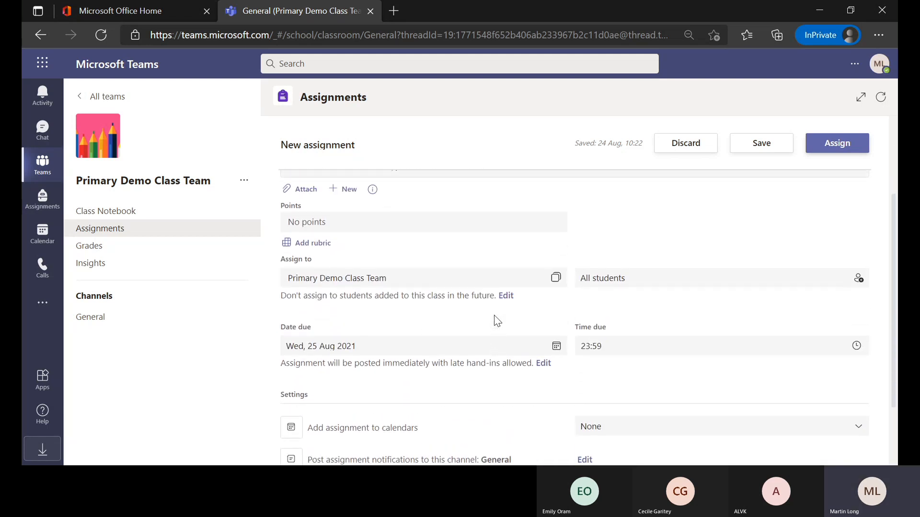
{"action": "left_click", "coordinate": [331, 226]}
{"action": "scroll", "coordinate": [330, 225], "scroll_direction": "up", "scroll_amount": 3}
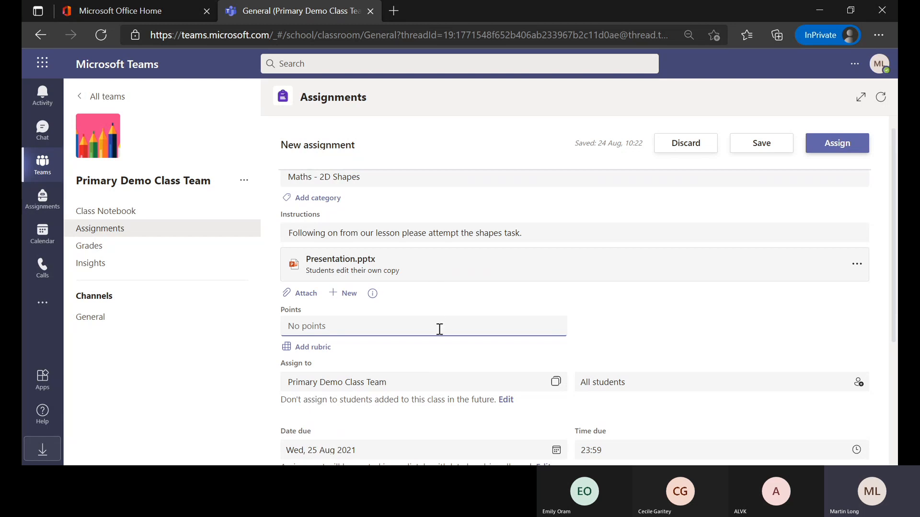
{"action": "type", "text": "10"}
Start a new rubric for the assignment and add a second row of marking criteria.
{"action": "scroll", "coordinate": [488, 363], "scroll_direction": "down", "scroll_amount": 1}
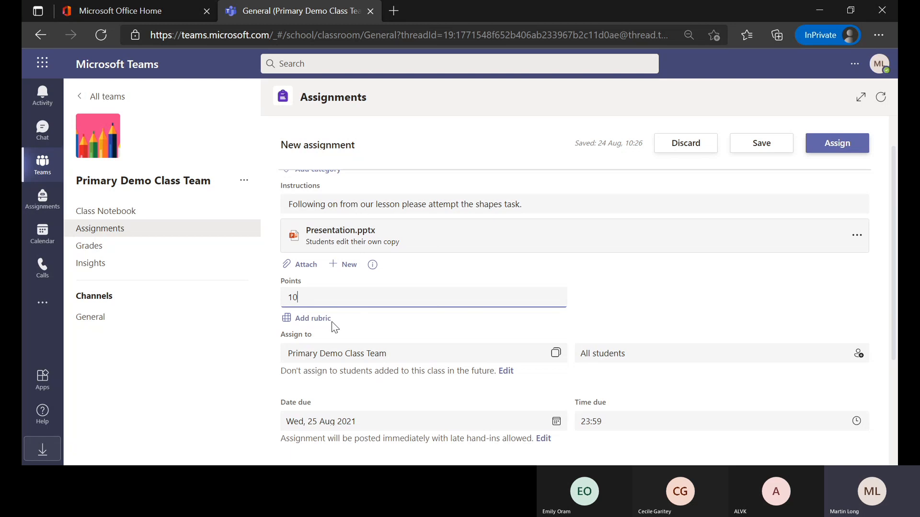
{"action": "left_click", "coordinate": [306, 322]}
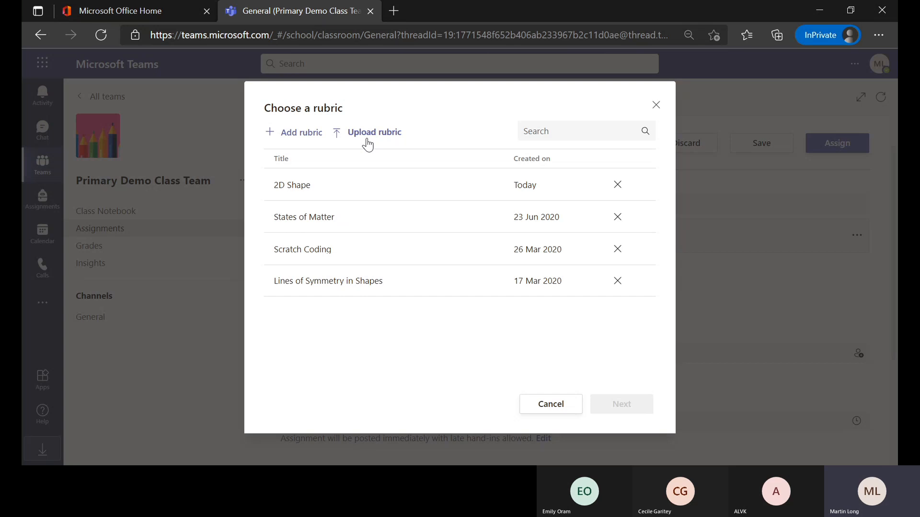
{"action": "left_click", "coordinate": [286, 134]}
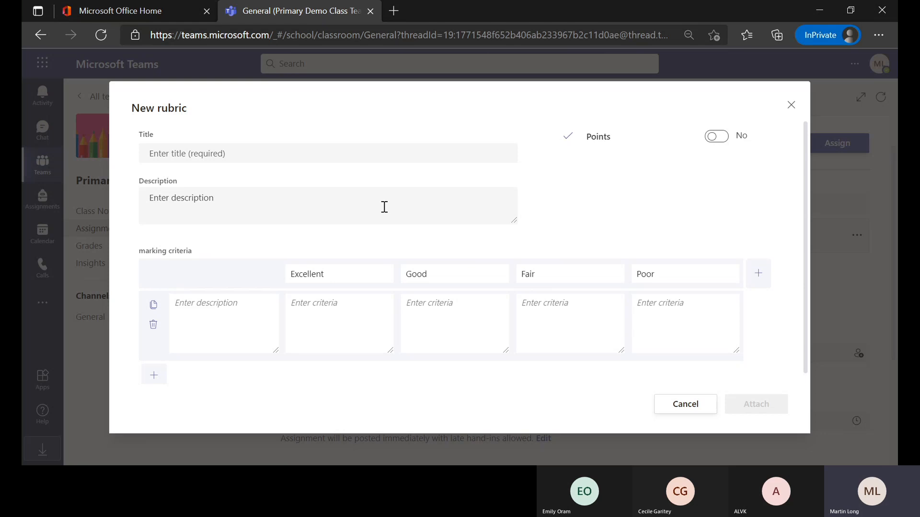
{"action": "left_click", "coordinate": [275, 154]}
{"action": "left_click", "coordinate": [216, 210]}
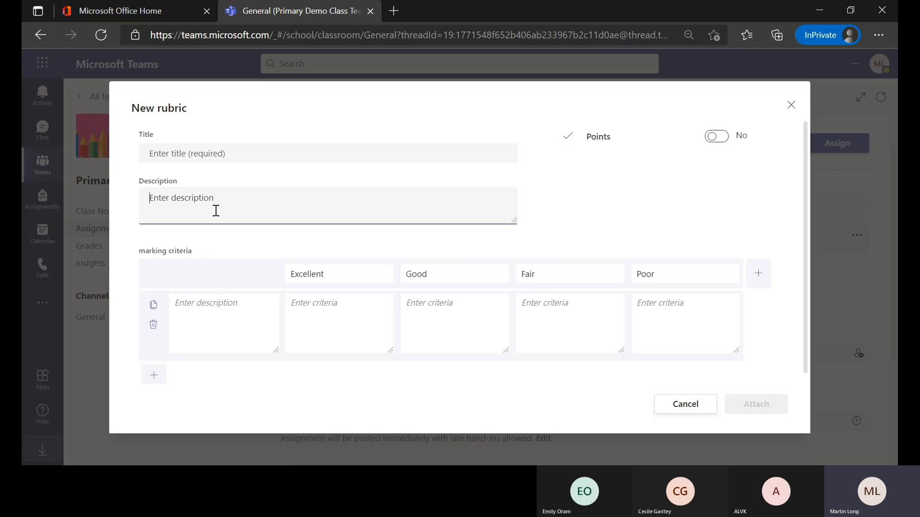
{"action": "left_click", "coordinate": [197, 319]}
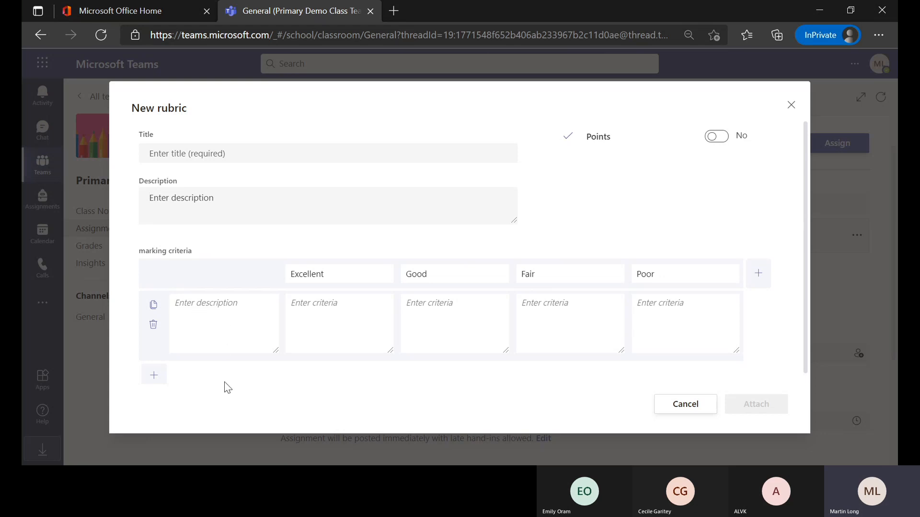
{"action": "left_click", "coordinate": [154, 375]}
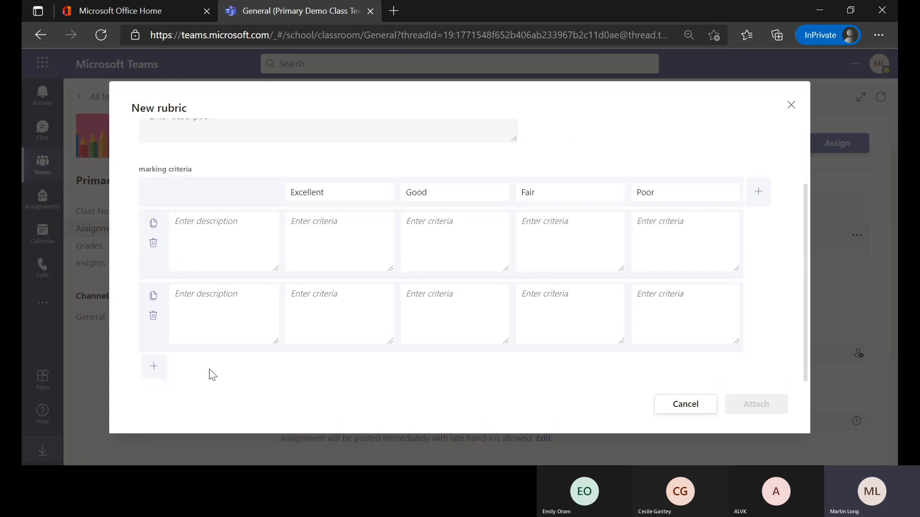
Replace the Poor column with a new blank category in the marking criteria, and close the new rubric without attaching it.
{"action": "scroll", "coordinate": [225, 289], "scroll_direction": "up", "scroll_amount": 1}
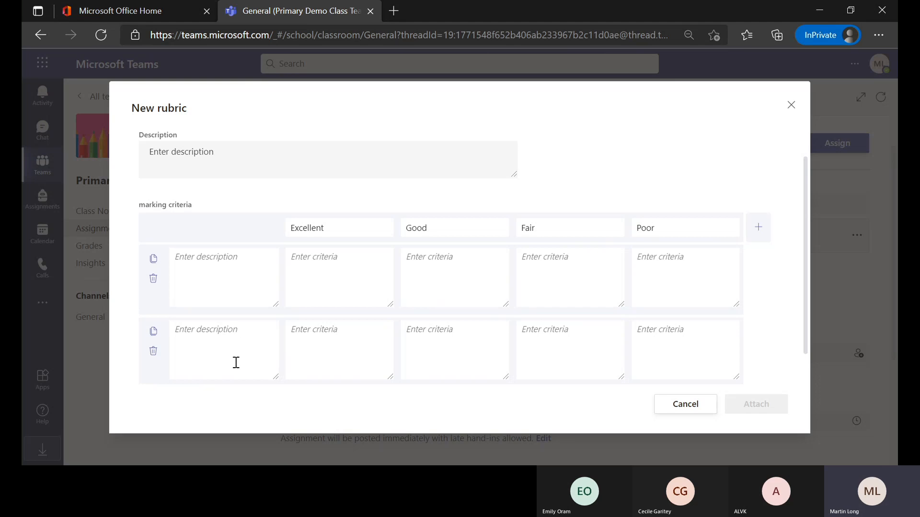
{"action": "scroll", "coordinate": [265, 320], "scroll_direction": "up", "scroll_amount": 1}
{"action": "scroll", "coordinate": [265, 320], "scroll_direction": "down", "scroll_amount": 2}
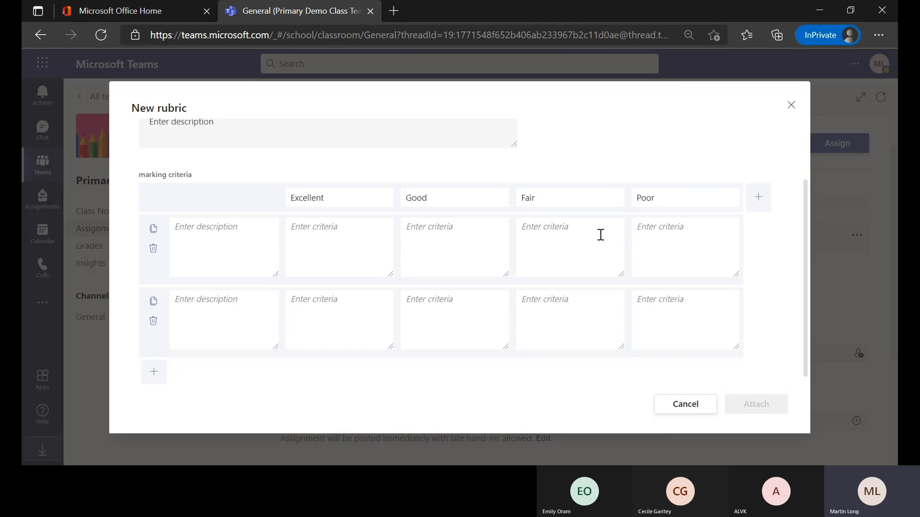
{"action": "scroll", "coordinate": [600, 234], "scroll_direction": "up", "scroll_amount": 1}
{"action": "mouse_move", "coordinate": [688, 206]}
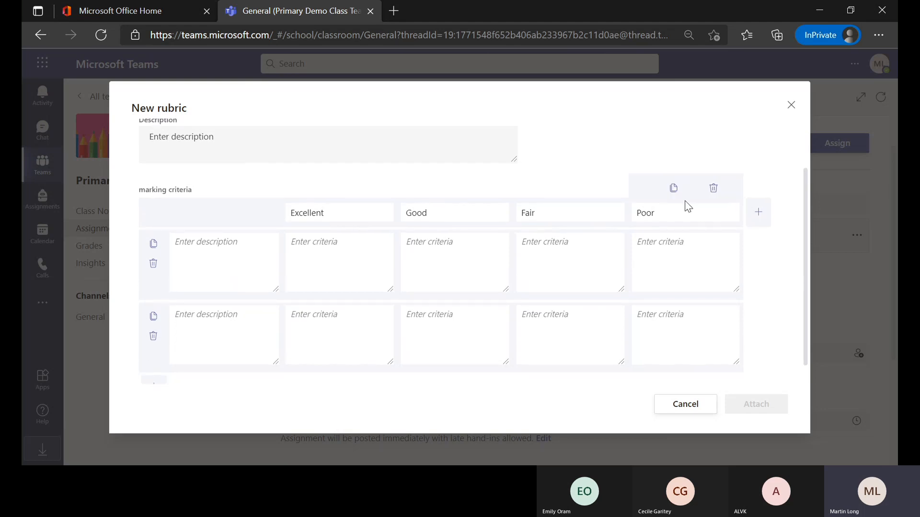
{"action": "left_click", "coordinate": [714, 194]}
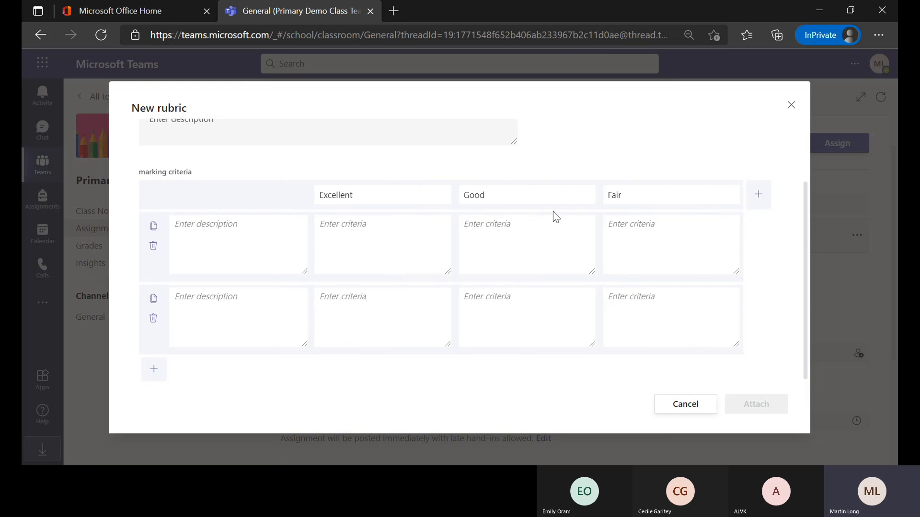
{"action": "left_click", "coordinate": [758, 205]}
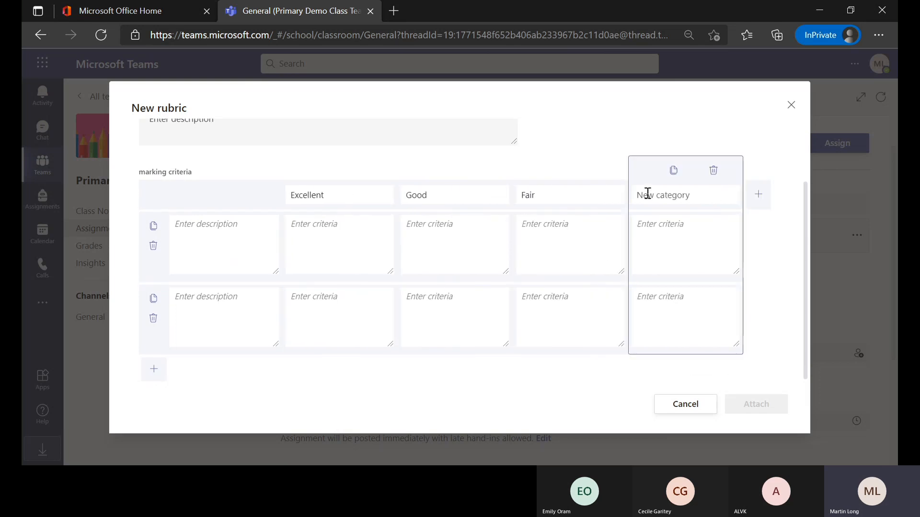
{"action": "left_click", "coordinate": [791, 105]}
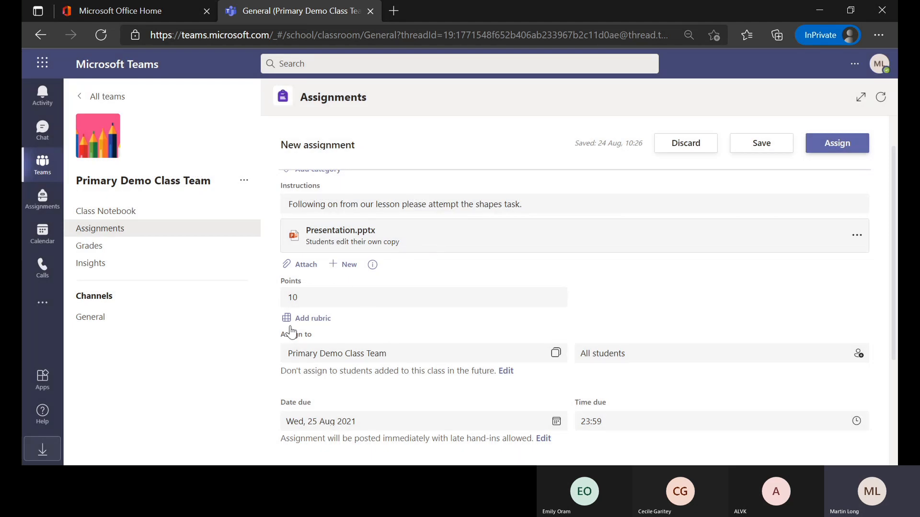
Choose the existing 2D Shape rubric for the assignment and open it for editing.
{"action": "left_click", "coordinate": [315, 318]}
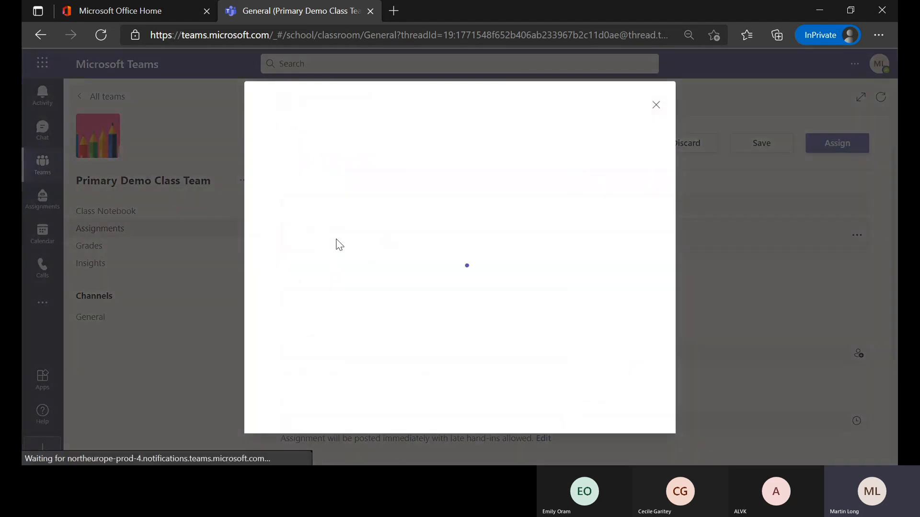
{"action": "left_click", "coordinate": [296, 191]}
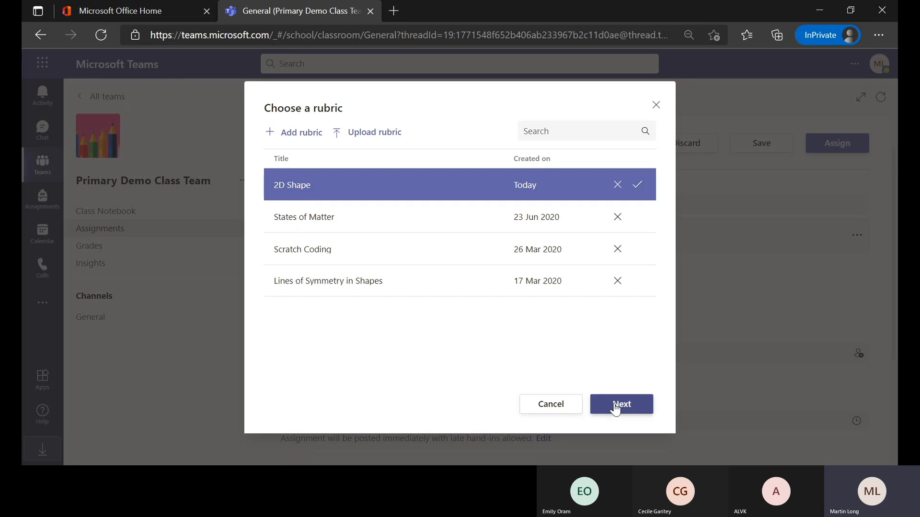
{"action": "left_click", "coordinate": [643, 411]}
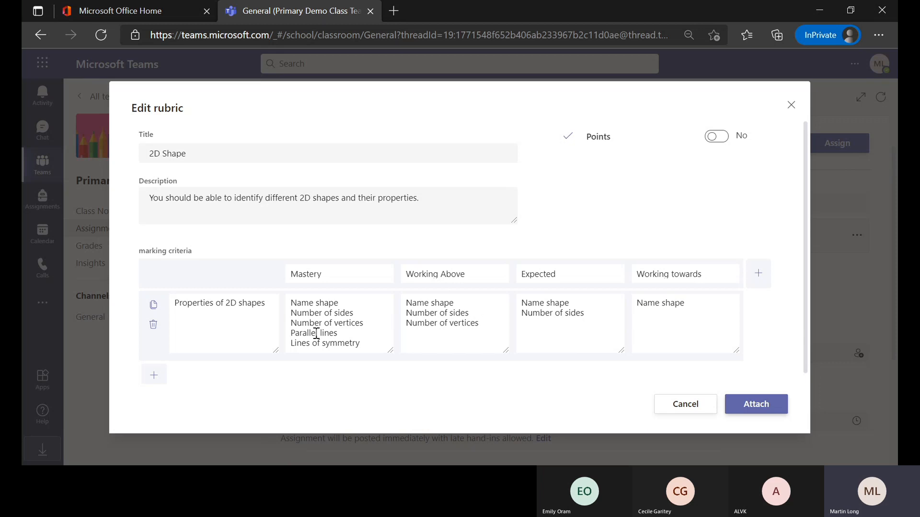
Add a second marking criteria row to the rubric with the description "Identify 3D Shape".
{"action": "left_click", "coordinate": [153, 375]}
{"action": "left_click", "coordinate": [217, 308]}
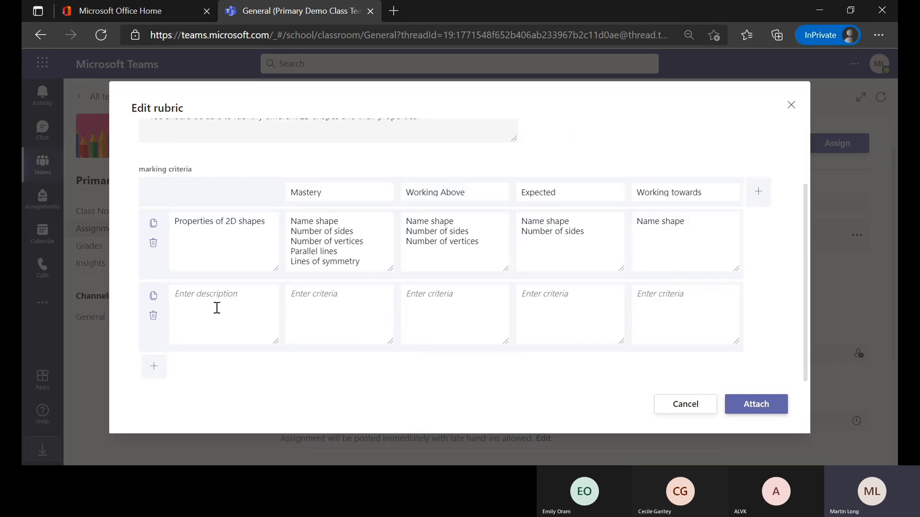
{"action": "type", "text": "Identify 3D Shape"}
{"action": "scroll", "coordinate": [644, 306], "scroll_direction": "up", "scroll_amount": 2}
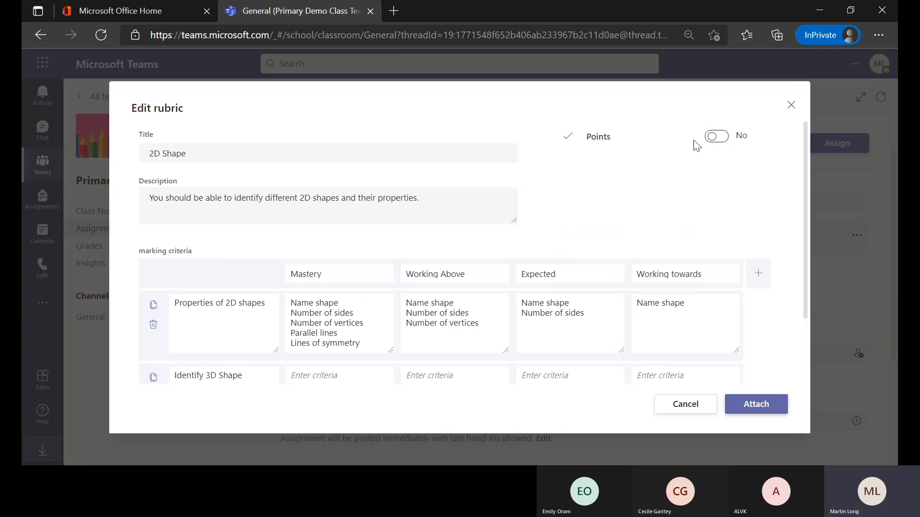
Try points on the 2D Shape rubric, turn them off again, and attach the rubric to the assignment.
{"action": "left_click", "coordinate": [715, 137]}
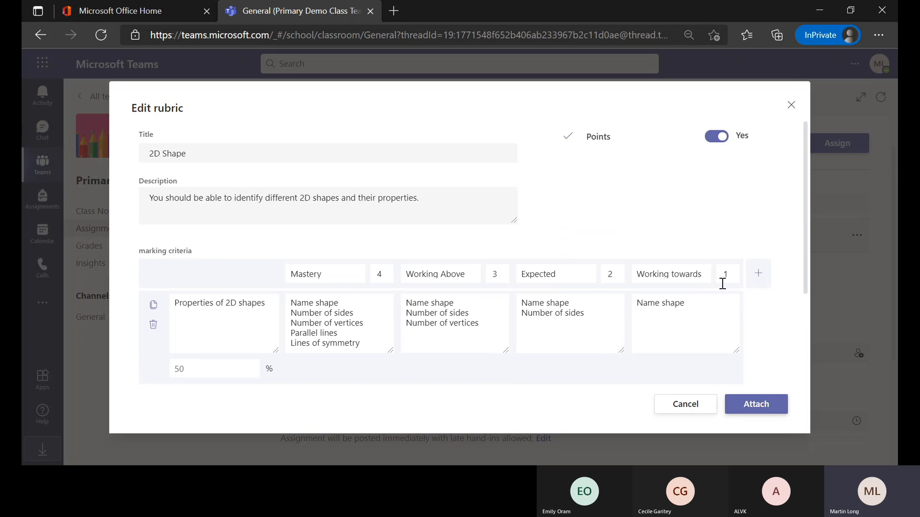
{"action": "left_click", "coordinate": [721, 137]}
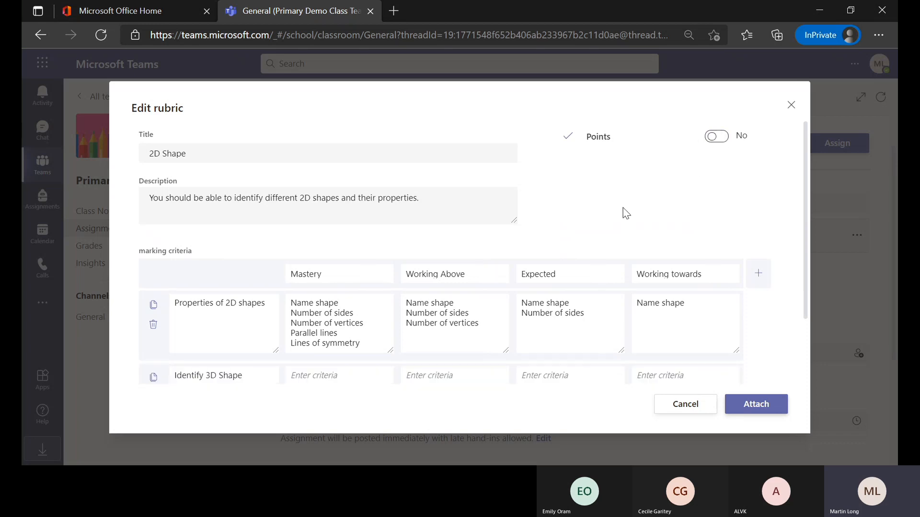
{"action": "scroll", "coordinate": [535, 241], "scroll_direction": "down", "scroll_amount": 2}
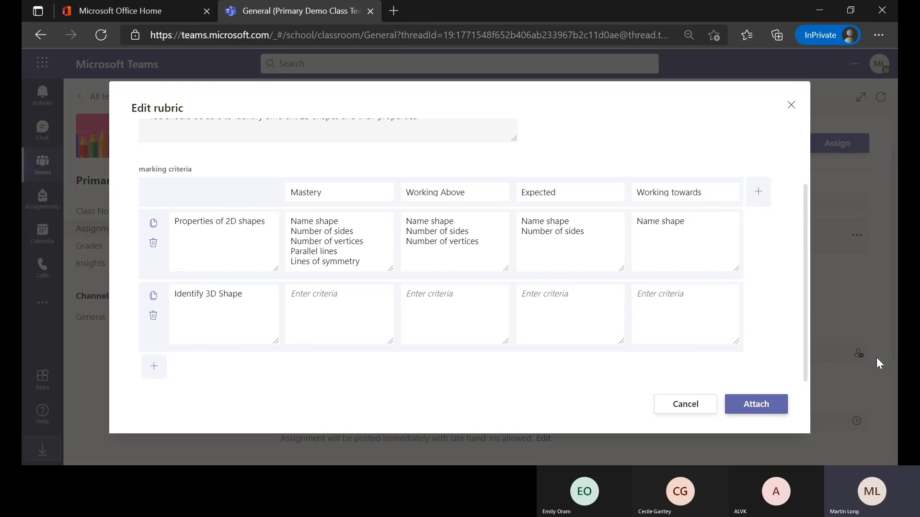
{"action": "left_click", "coordinate": [754, 403]}
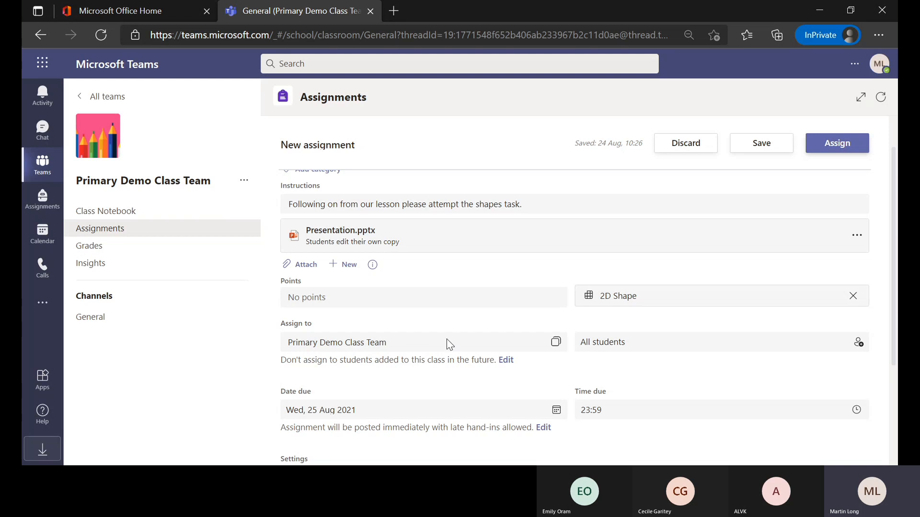
Add the Turn IT on Test Class to the classes receiving the assignment.
{"action": "scroll", "coordinate": [467, 283], "scroll_direction": "up", "scroll_amount": 1}
{"action": "scroll", "coordinate": [467, 283], "scroll_direction": "down", "scroll_amount": 3}
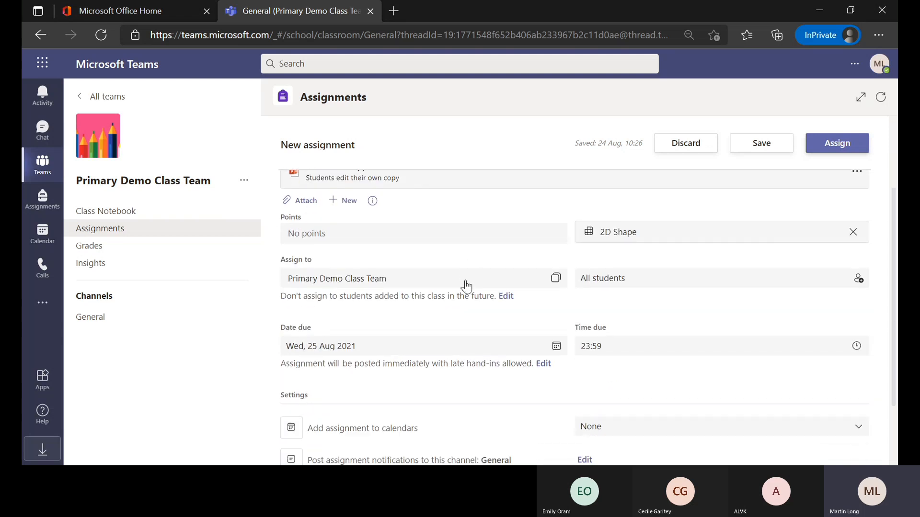
{"action": "scroll", "coordinate": [466, 286], "scroll_direction": "up", "scroll_amount": 1}
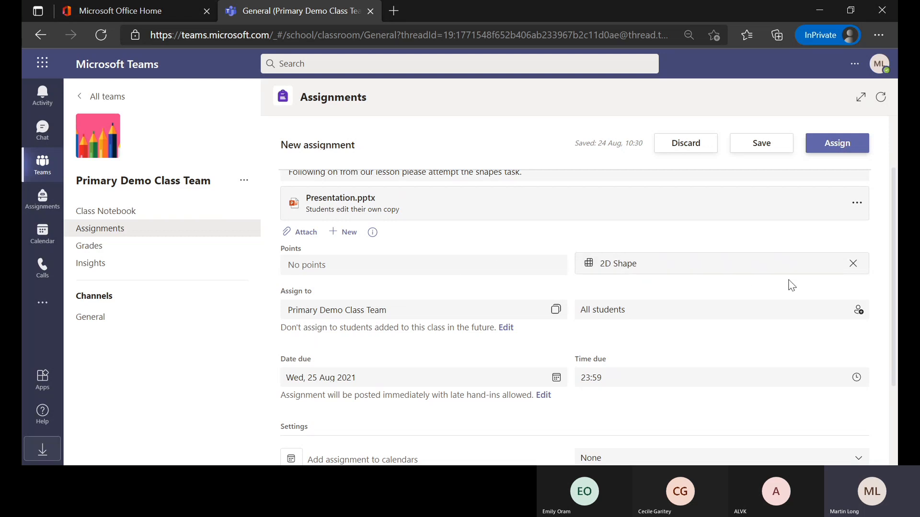
{"action": "scroll", "coordinate": [439, 330], "scroll_direction": "down", "scroll_amount": 2}
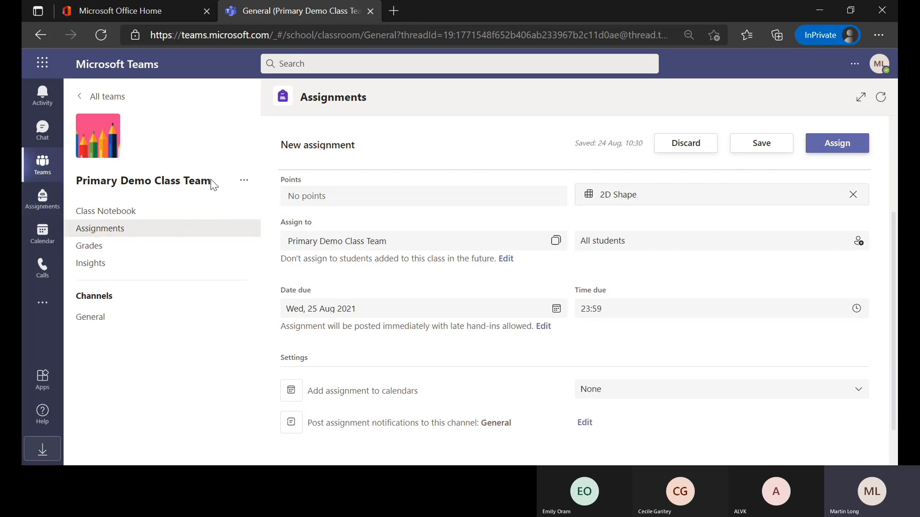
{"action": "left_click", "coordinate": [404, 247]}
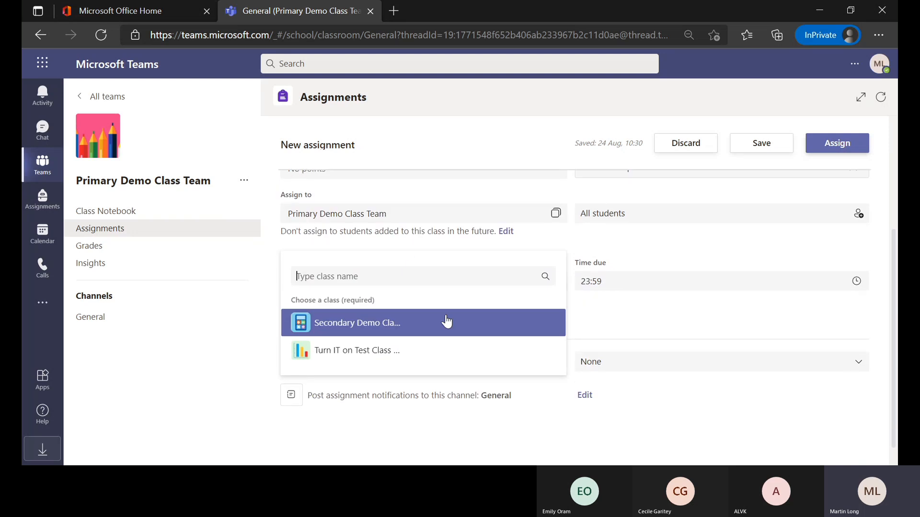
{"action": "left_click", "coordinate": [370, 356]}
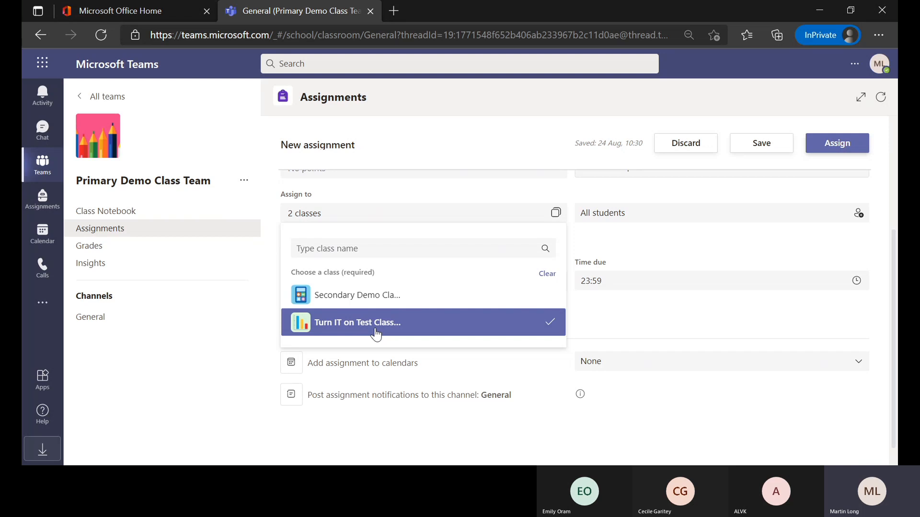
{"action": "left_click", "coordinate": [510, 374]}
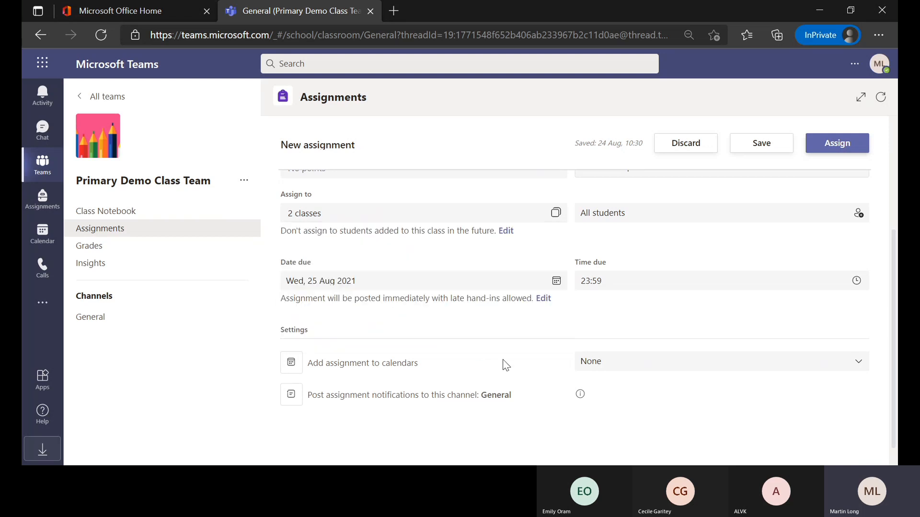
Remove the Turn IT on Test Class from the assignment's recipients.
{"action": "left_click", "coordinate": [401, 217]}
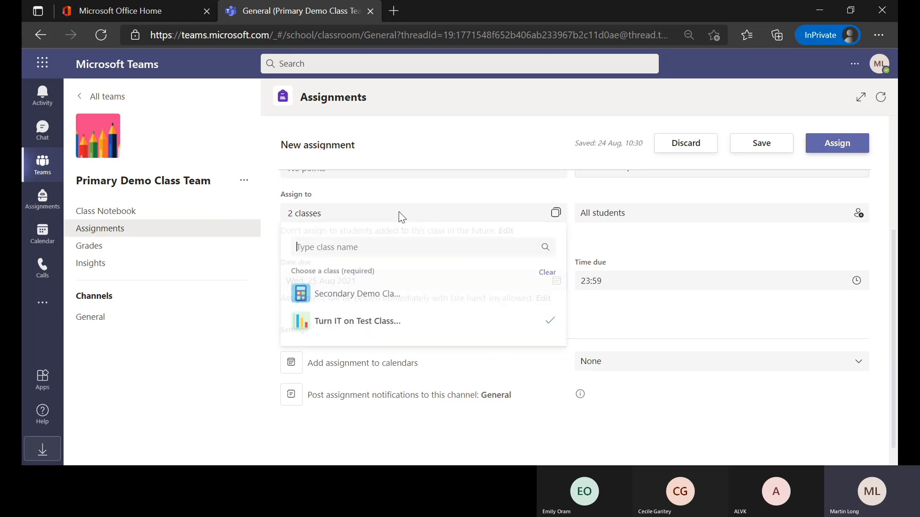
{"action": "left_click", "coordinate": [553, 335]}
{"action": "left_click", "coordinate": [443, 198]}
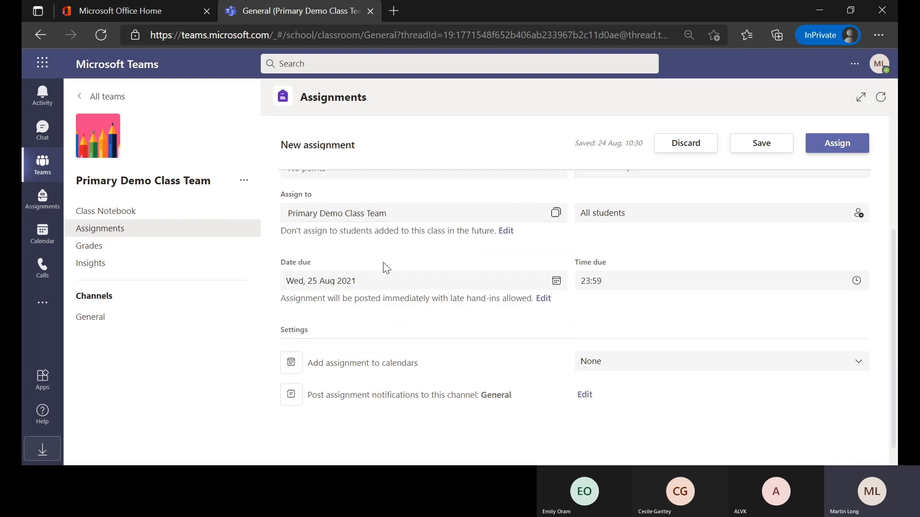
Keep the assignment addressed to all students and make it due on Fri, 3 Sep 2021 at 15:00.
{"action": "left_click", "coordinate": [616, 216]}
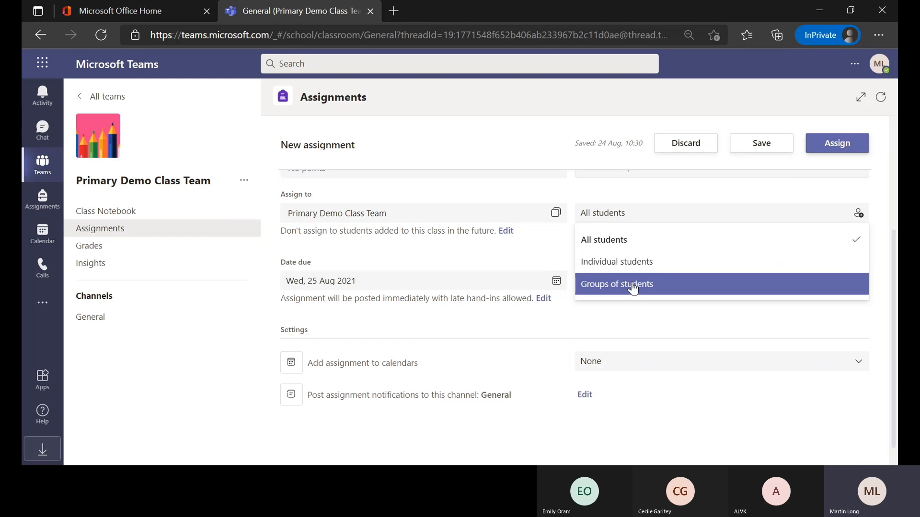
{"action": "left_click", "coordinate": [607, 240]}
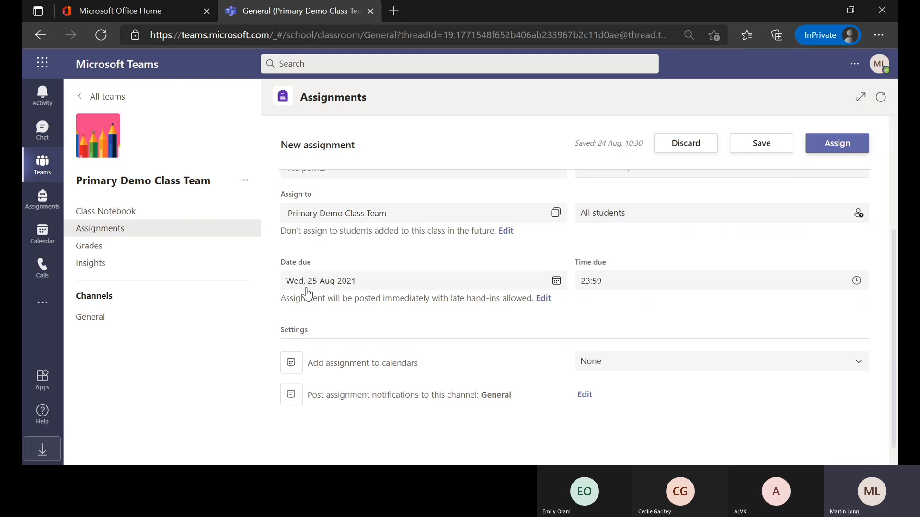
{"action": "left_click", "coordinate": [356, 286]}
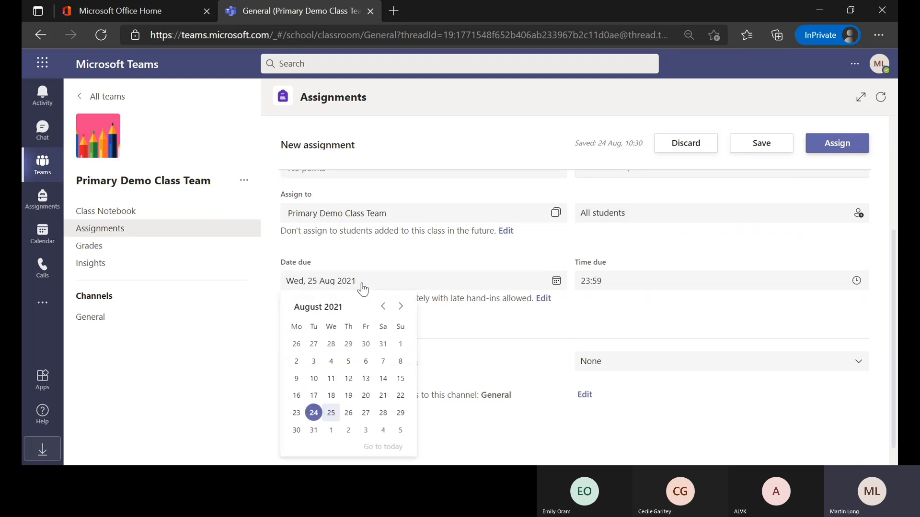
{"action": "left_click", "coordinate": [401, 309]}
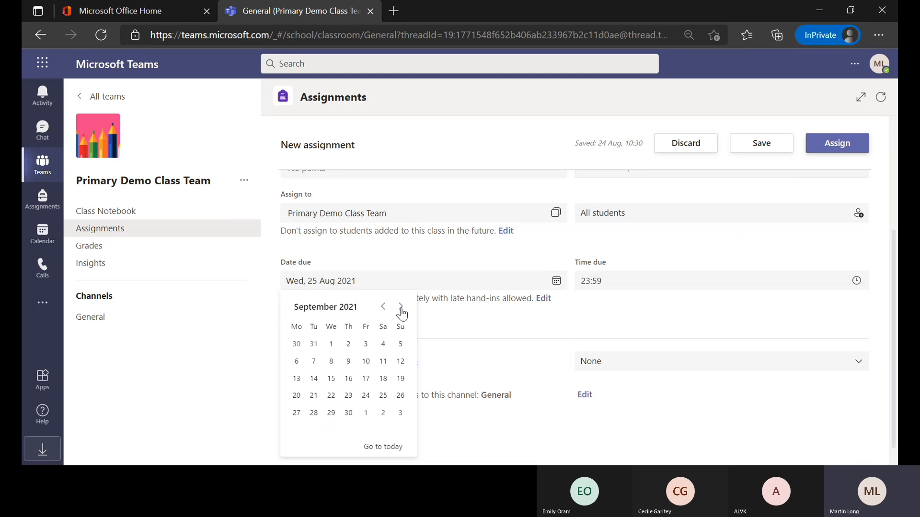
{"action": "left_click", "coordinate": [370, 353]}
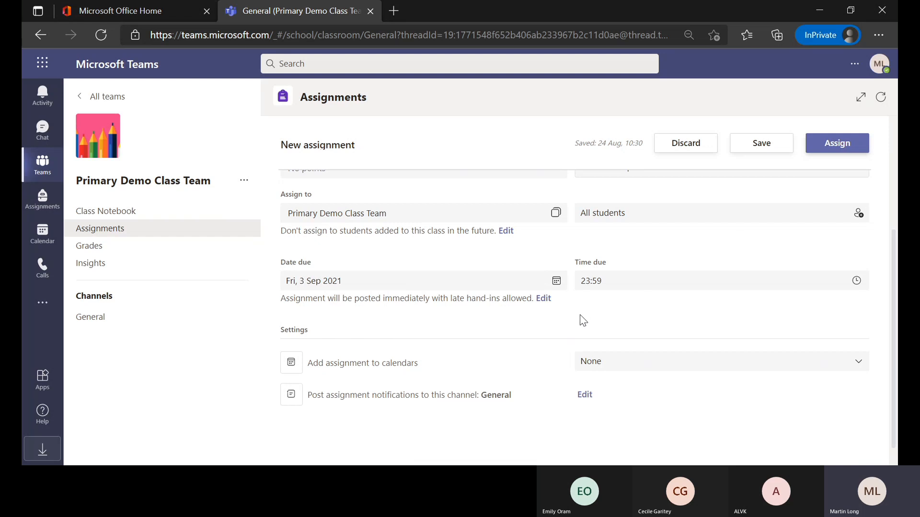
{"action": "left_click", "coordinate": [680, 281]}
{"action": "type", "text": "15:00"}
{"action": "left_click", "coordinate": [677, 319]}
Review the completed assignment form and assign Maths - 2D Shapes to the Primary Demo Class Team.
{"action": "scroll", "coordinate": [617, 301], "scroll_direction": "down", "scroll_amount": 1}
{"action": "scroll", "coordinate": [620, 307], "scroll_direction": "down", "scroll_amount": 1}
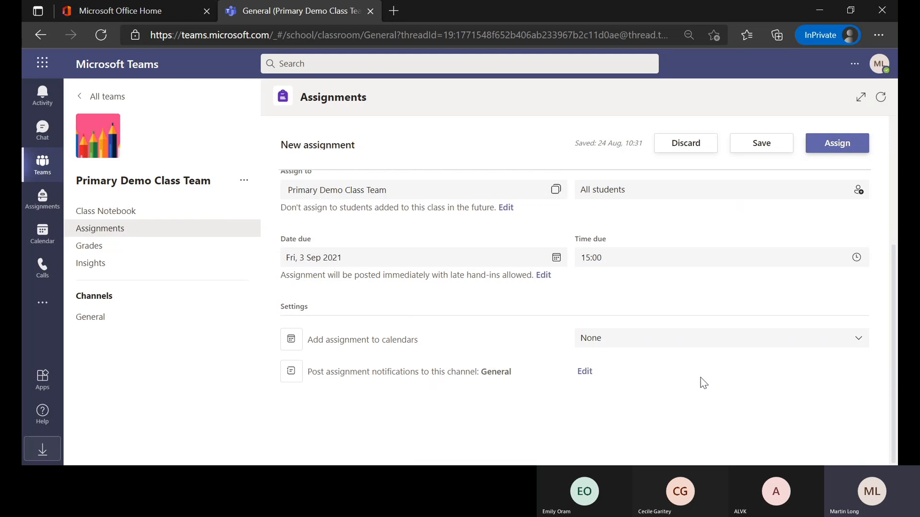
{"action": "scroll", "coordinate": [701, 383], "scroll_direction": "up", "scroll_amount": 4}
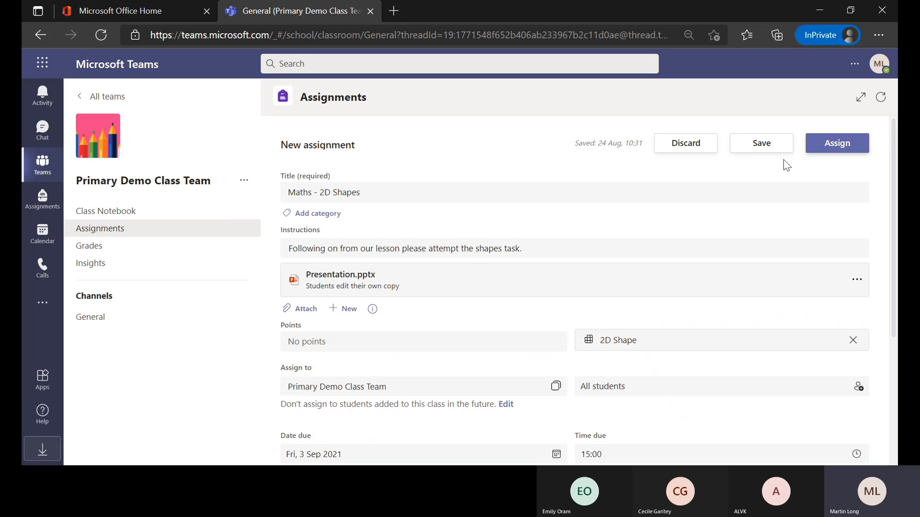
{"action": "left_click", "coordinate": [837, 143]}
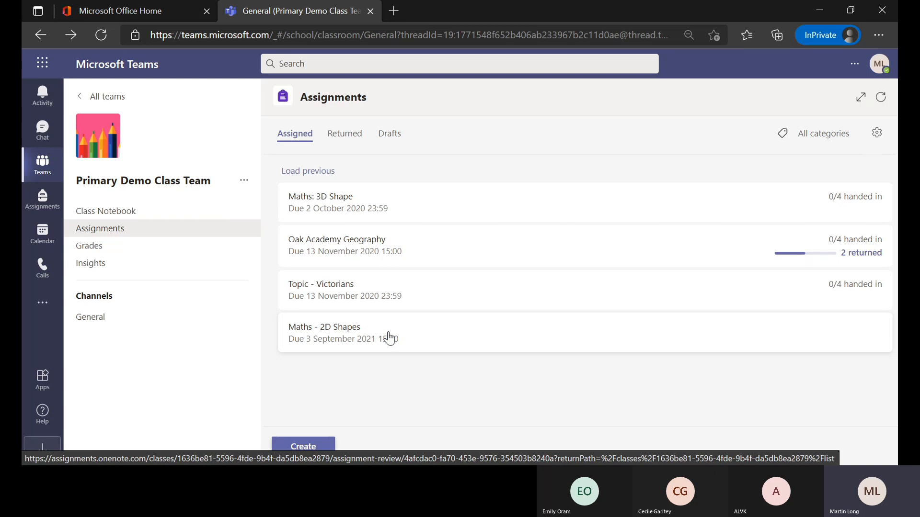
Check the assignment notification in the General channel and open the Maths - 2D Shapes assignment in student view.
{"action": "left_click", "coordinate": [91, 320]}
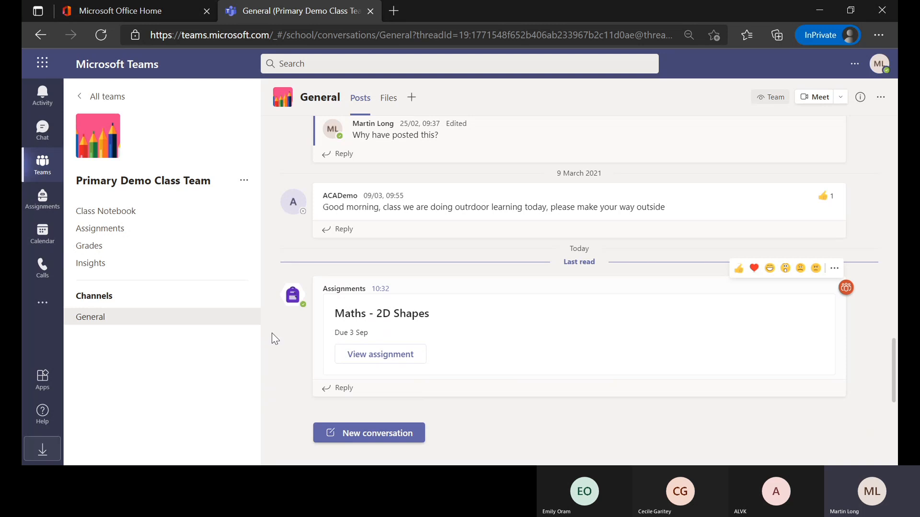
{"action": "left_click", "coordinate": [88, 234]}
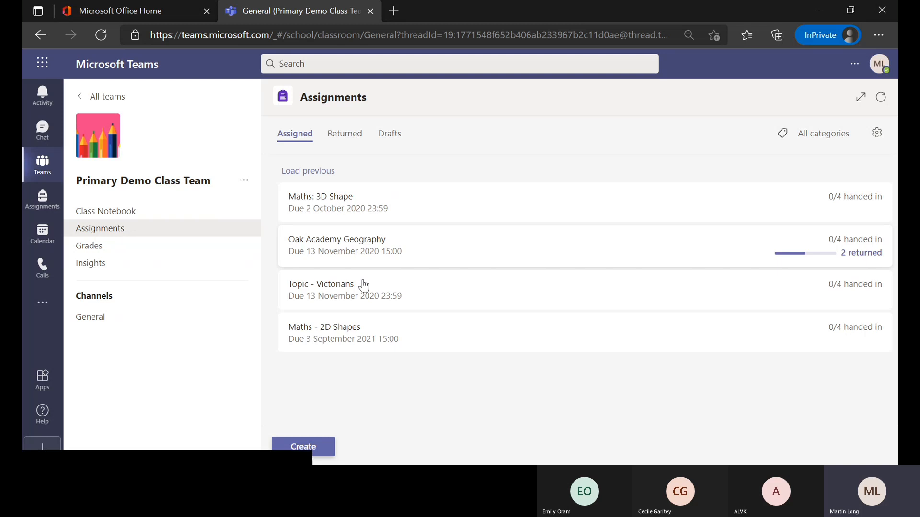
{"action": "left_click", "coordinate": [333, 341]}
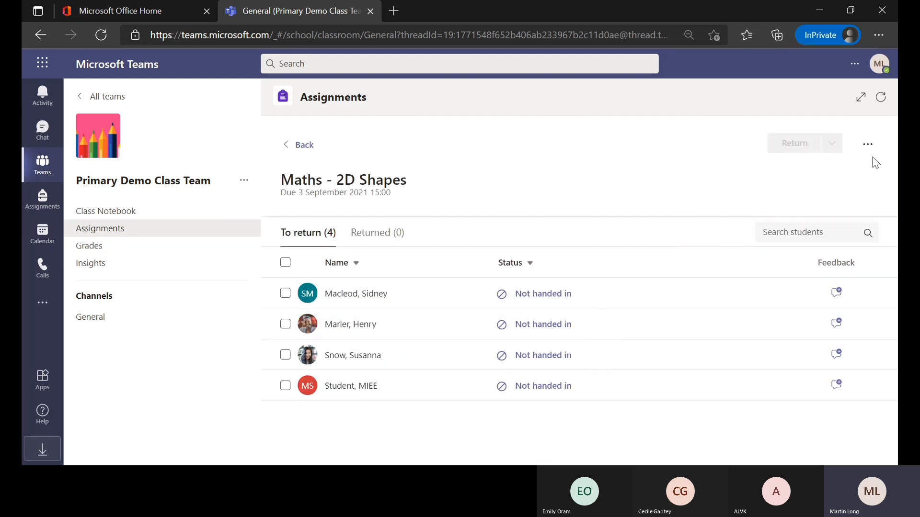
{"action": "left_click", "coordinate": [867, 145]}
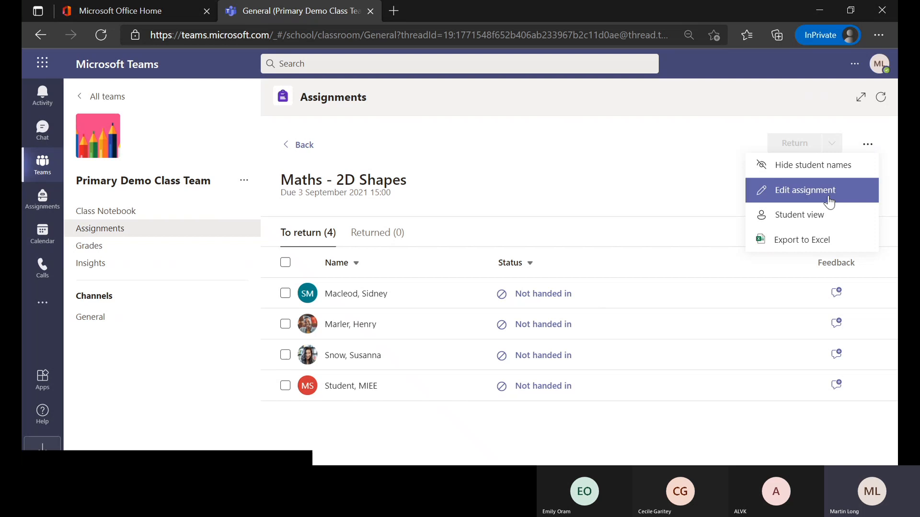
{"action": "left_click", "coordinate": [808, 227]}
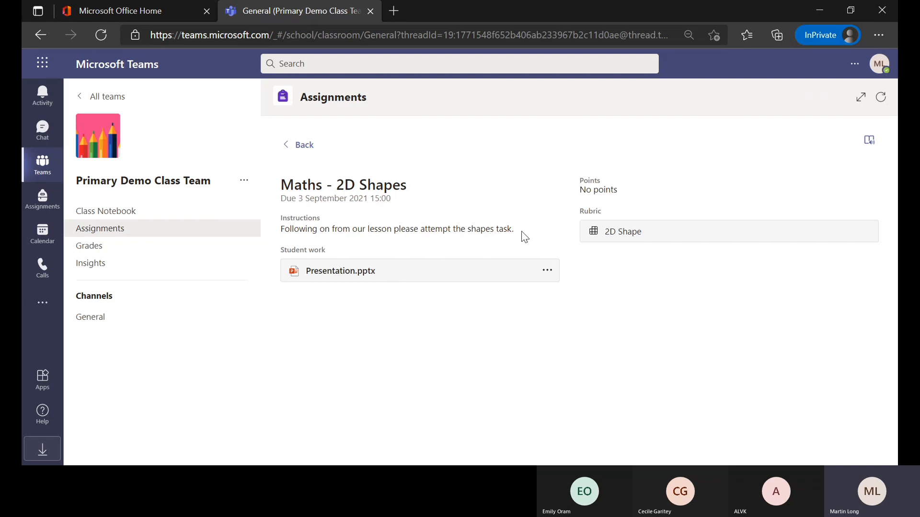
Preview the Maths - 2D Shapes assignment in Immersive Reader and return to the class's assignment list.
{"action": "left_click", "coordinate": [870, 144]}
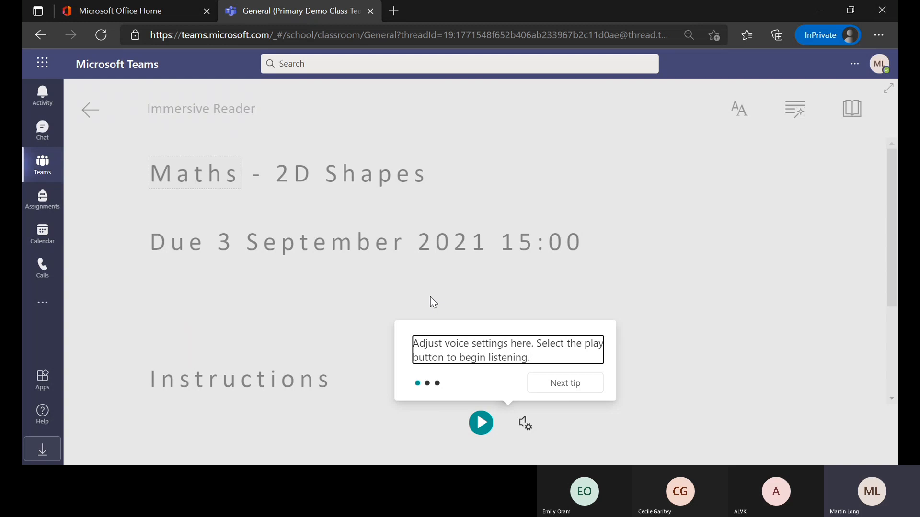
{"action": "left_click", "coordinate": [85, 116]}
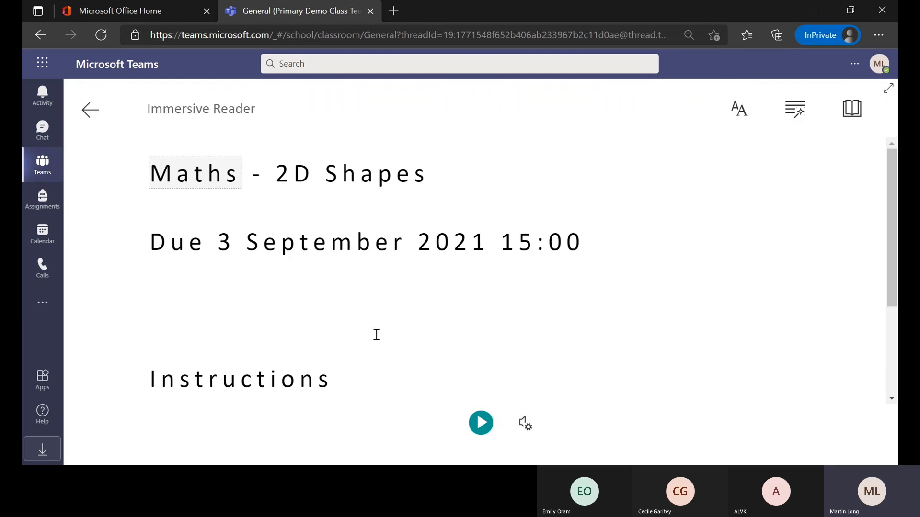
{"action": "left_click", "coordinate": [90, 110]}
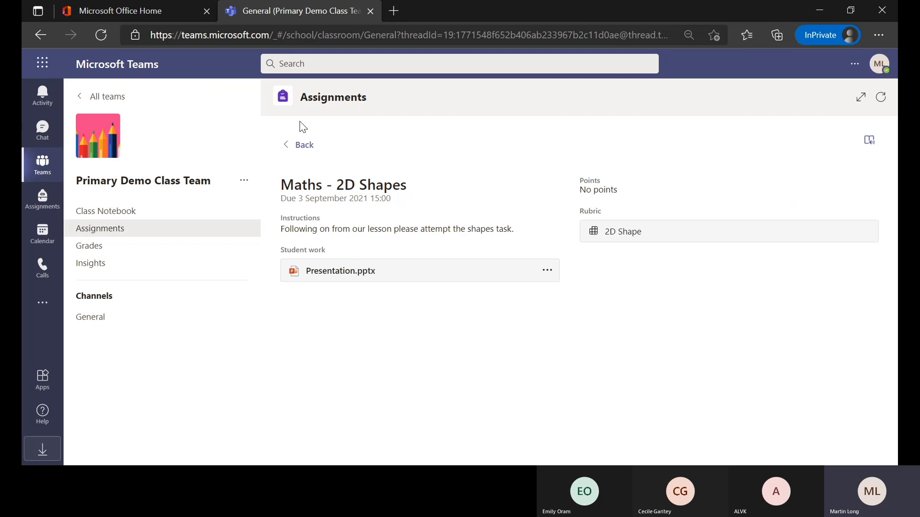
{"action": "left_click", "coordinate": [303, 153]}
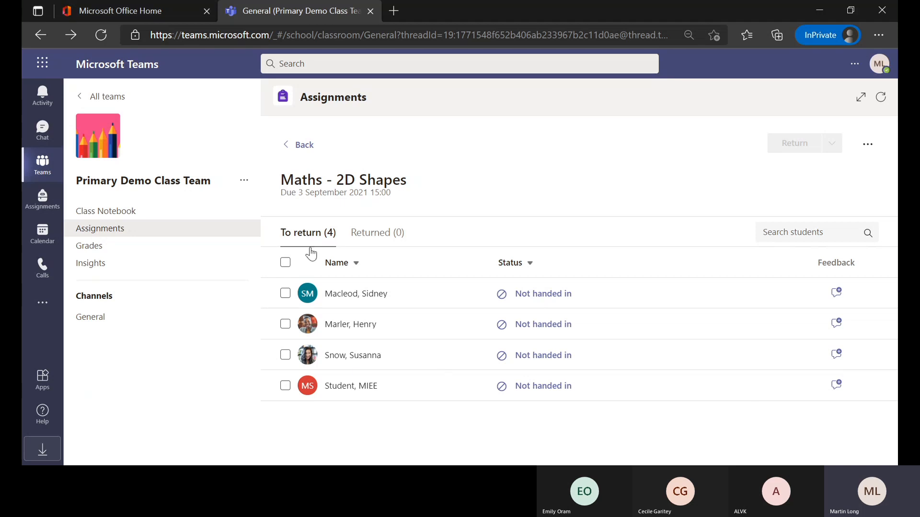
{"action": "left_click", "coordinate": [296, 145]}
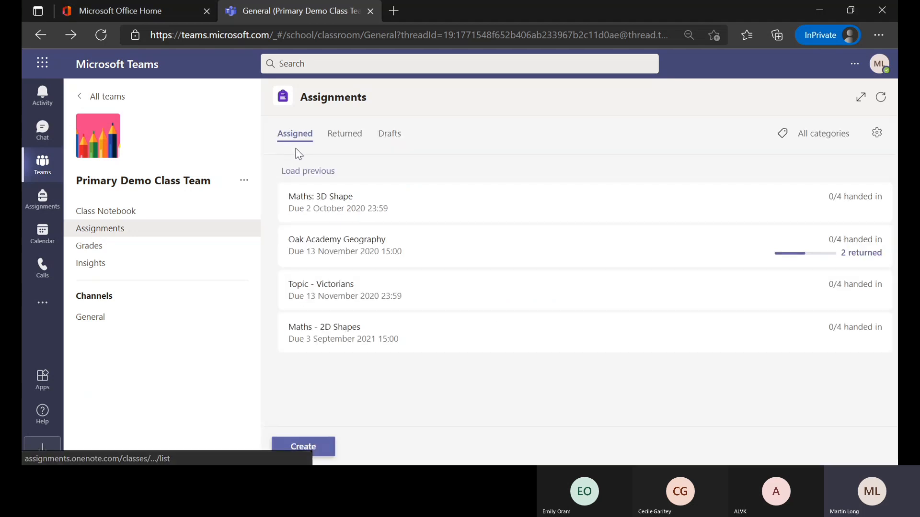
Open the English - Information Text draft, look over the blank form for a new rubric, and cancel it.
{"action": "left_click", "coordinate": [390, 134]}
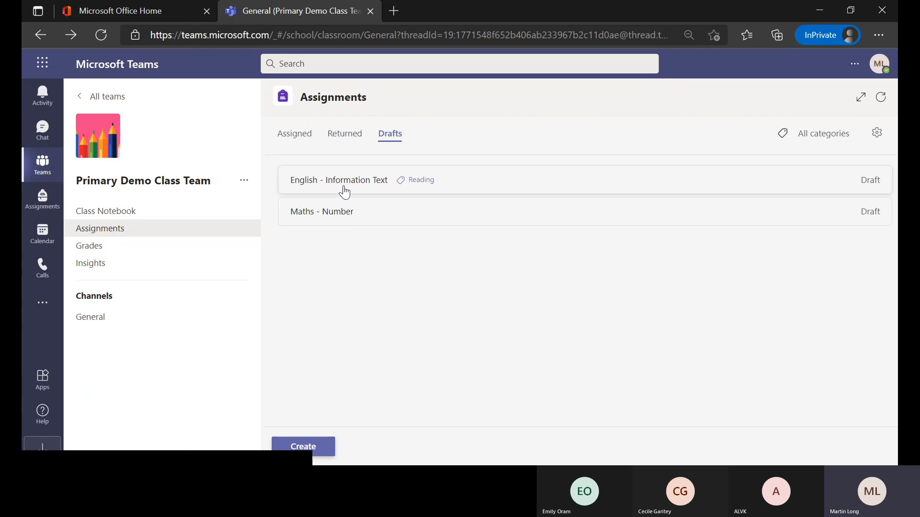
{"action": "left_click", "coordinate": [341, 188]}
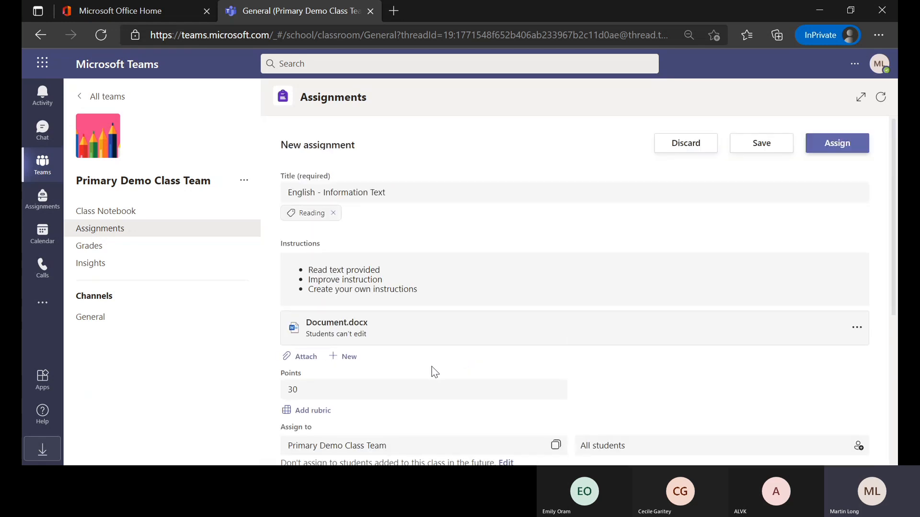
{"action": "scroll", "coordinate": [434, 371], "scroll_direction": "down", "scroll_amount": 2}
{"action": "scroll", "coordinate": [434, 372], "scroll_direction": "down", "scroll_amount": 1}
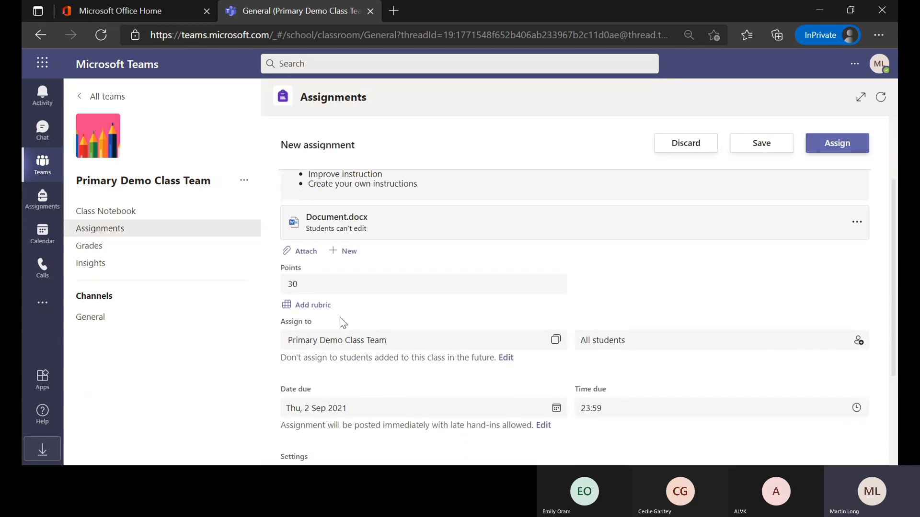
{"action": "left_click", "coordinate": [312, 305]}
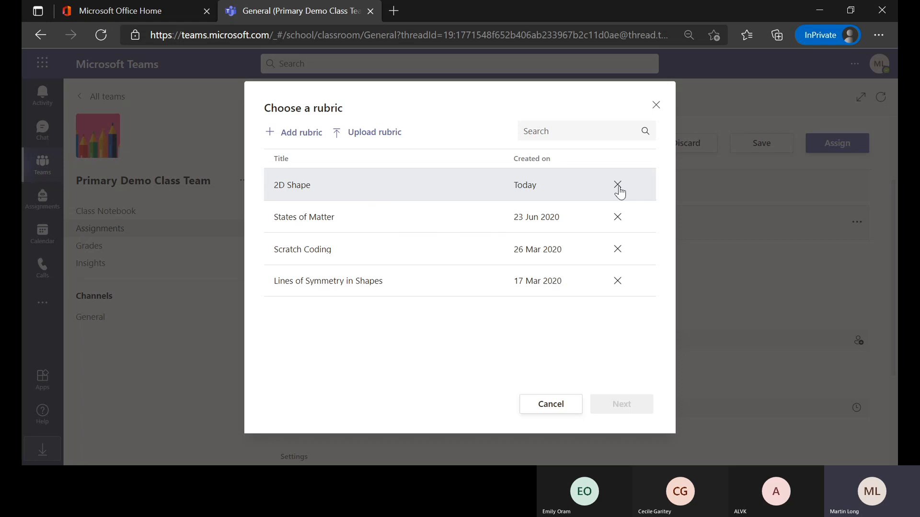
{"action": "left_click", "coordinate": [301, 135]}
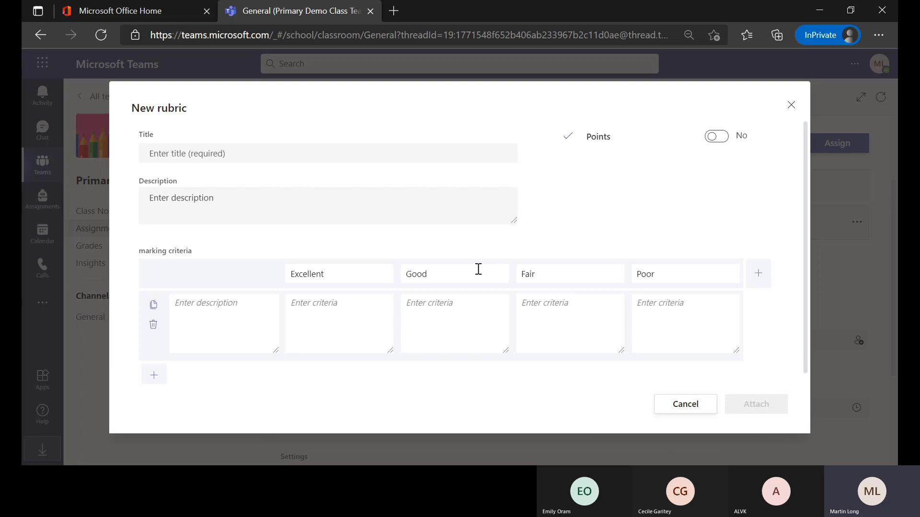
{"action": "scroll", "coordinate": [478, 269], "scroll_direction": "down", "scroll_amount": 1}
{"action": "scroll", "coordinate": [478, 270], "scroll_direction": "up", "scroll_amount": 1}
{"action": "left_click", "coordinate": [682, 404]}
{"action": "left_click", "coordinate": [682, 404]}
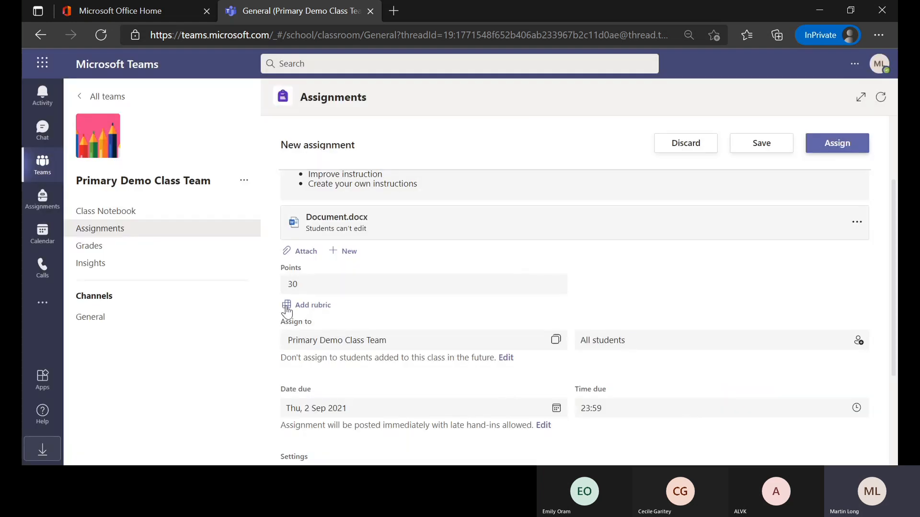
View the option to upload a rubric from a .csv file, and leave the rubric selection without choosing one.
{"action": "left_click", "coordinate": [304, 308]}
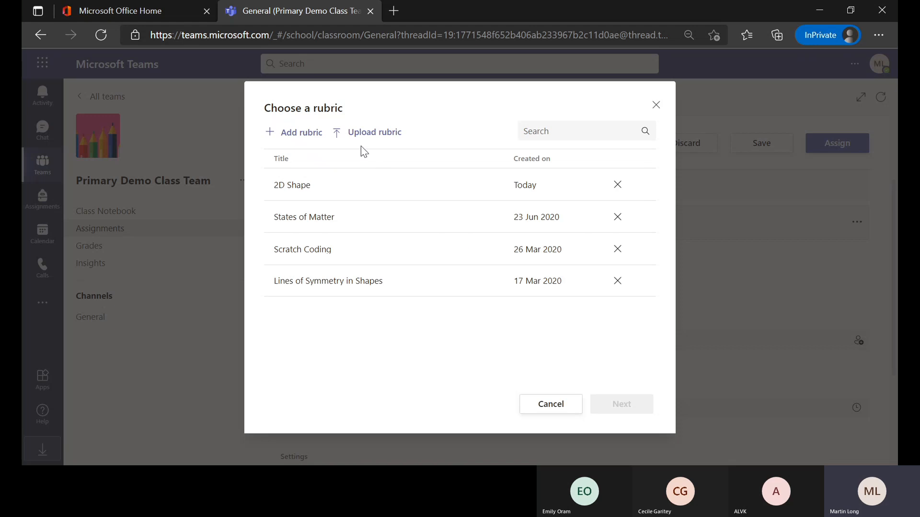
{"action": "left_click", "coordinate": [367, 137]}
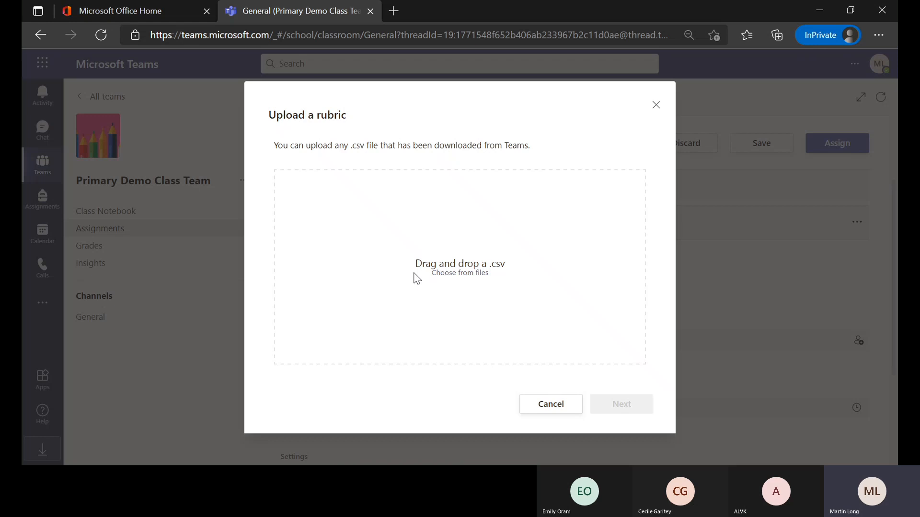
{"action": "left_click", "coordinate": [541, 409]}
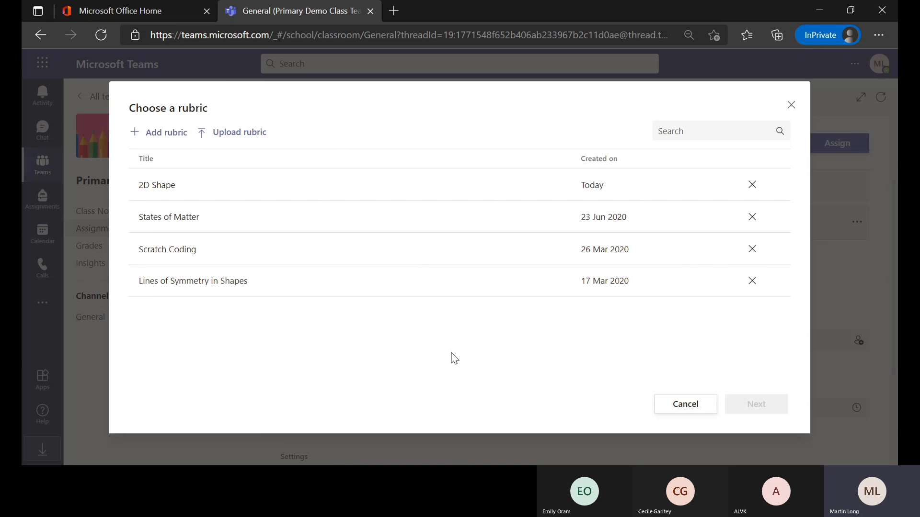
{"action": "left_click", "coordinate": [791, 105]}
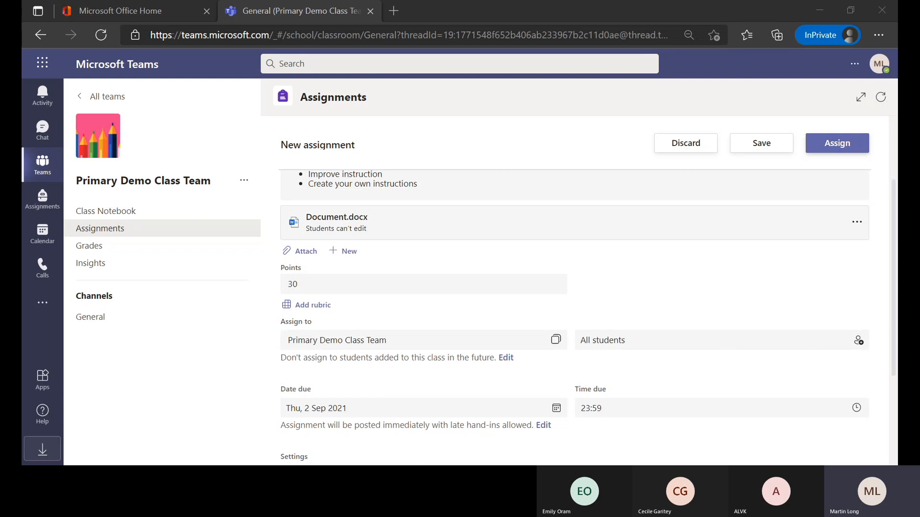
Save the English - Information Text draft and return to the list of assigned assignments.
{"action": "left_click", "coordinate": [329, 412]}
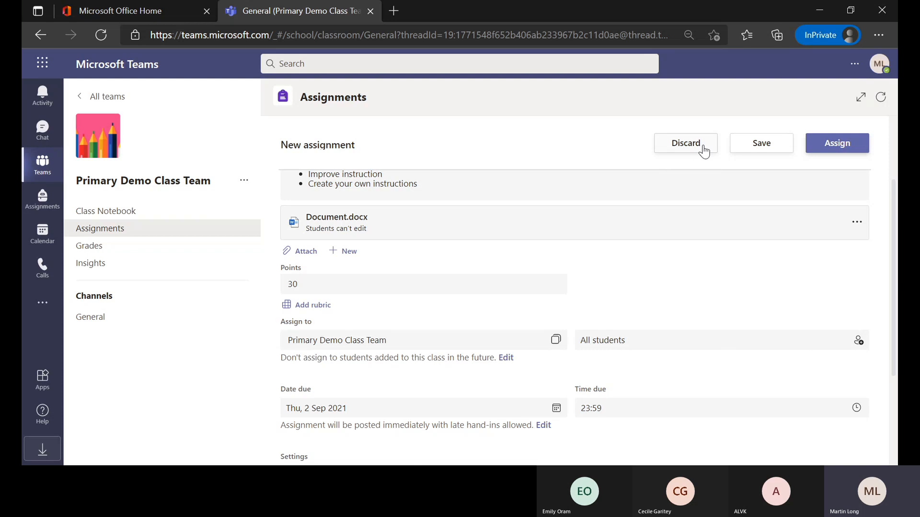
{"action": "left_click", "coordinate": [764, 146]}
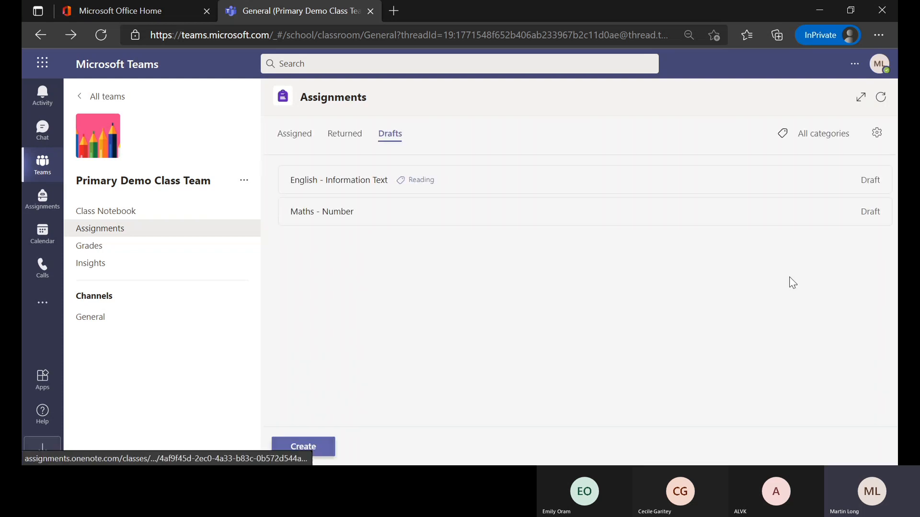
{"action": "left_click", "coordinate": [297, 138]}
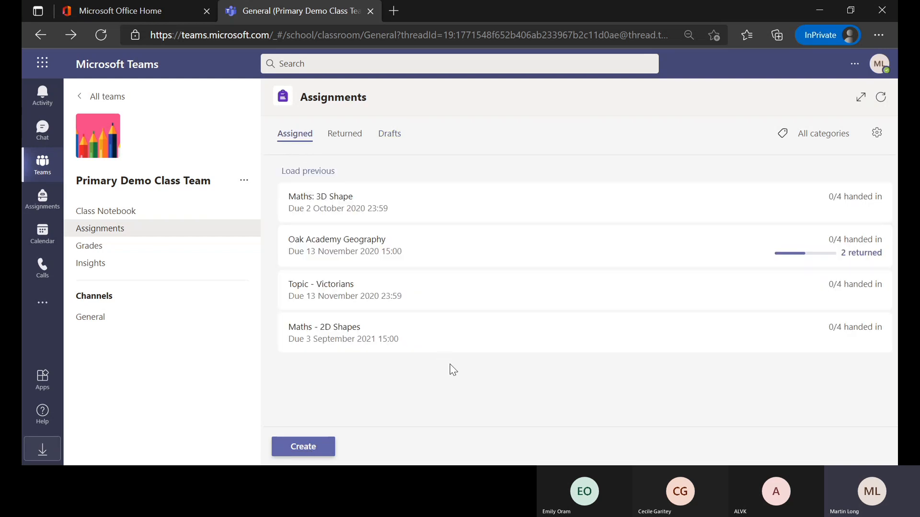
Check the work to return for Oak Academy Geography, and both the to-return and returned lists for Maths - 2D Shapes.
{"action": "left_click", "coordinate": [352, 247]}
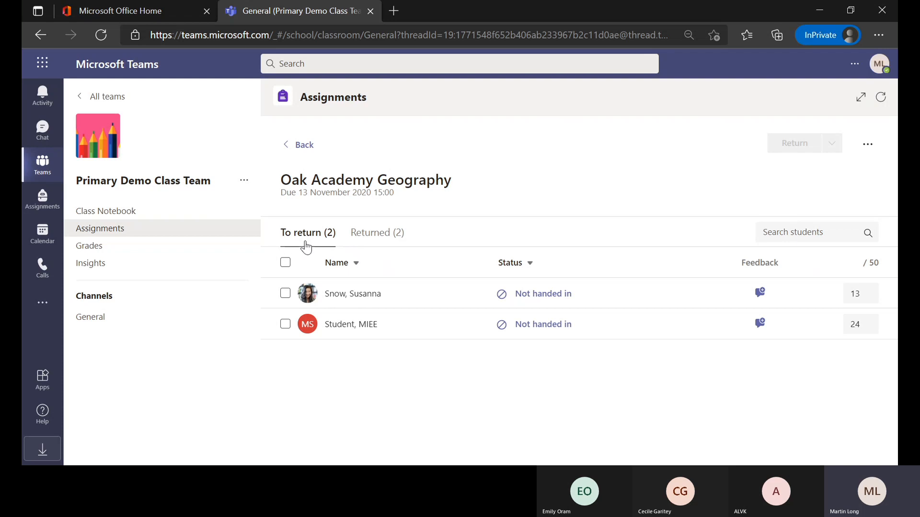
{"action": "left_click", "coordinate": [301, 149]}
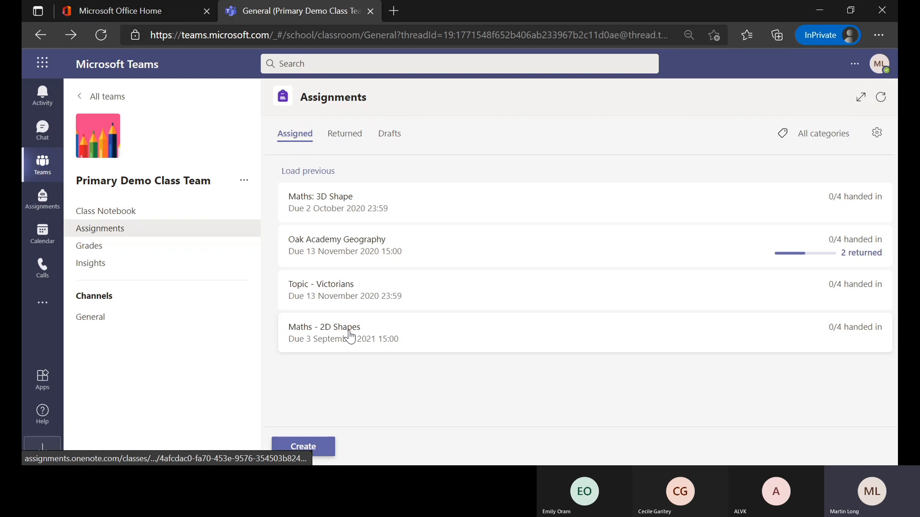
{"action": "left_click", "coordinate": [349, 333]}
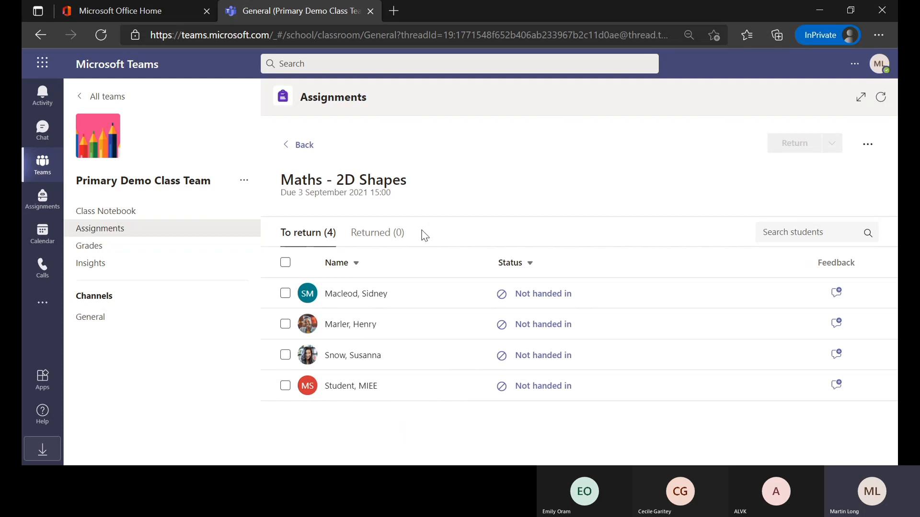
{"action": "left_click", "coordinate": [381, 234]}
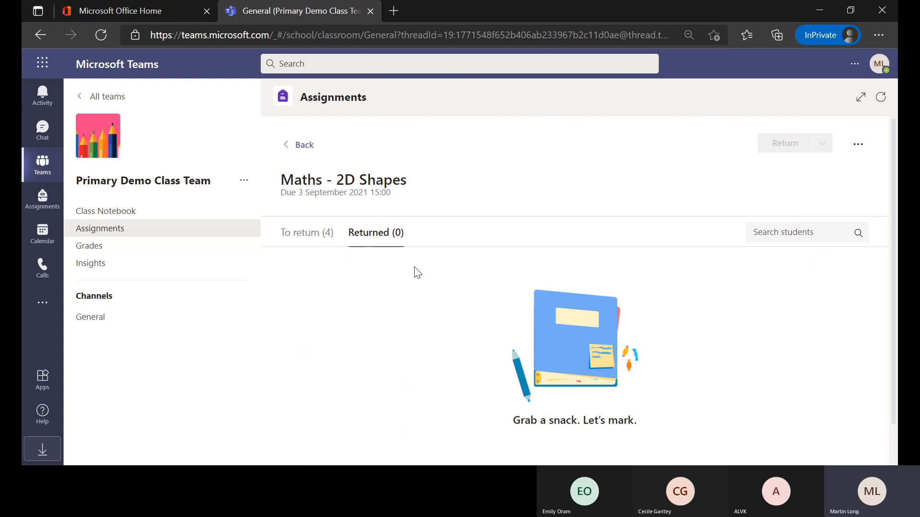
{"action": "left_click", "coordinate": [308, 239]}
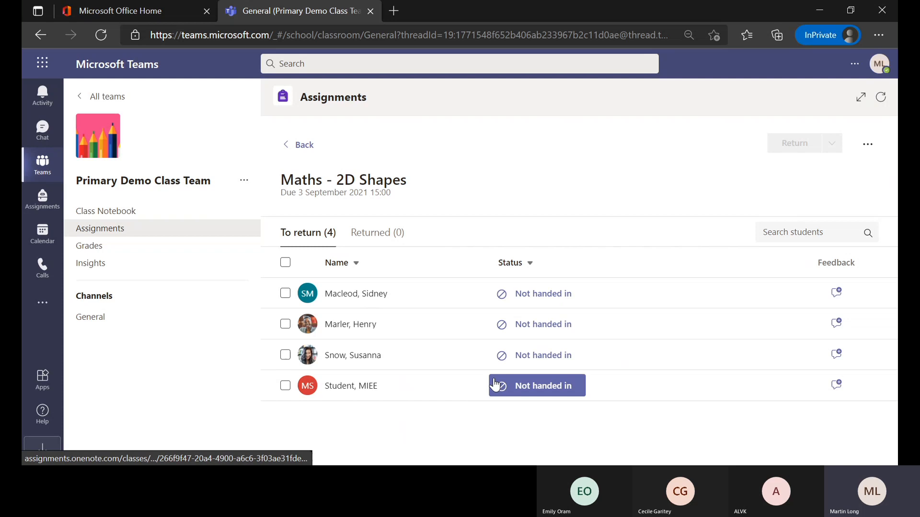
{"action": "left_click", "coordinate": [304, 144]}
Review the returned work for Oak Academy Geography, including the first student's feedback and points, and go back to the assignment list.
{"action": "left_click", "coordinate": [373, 256]}
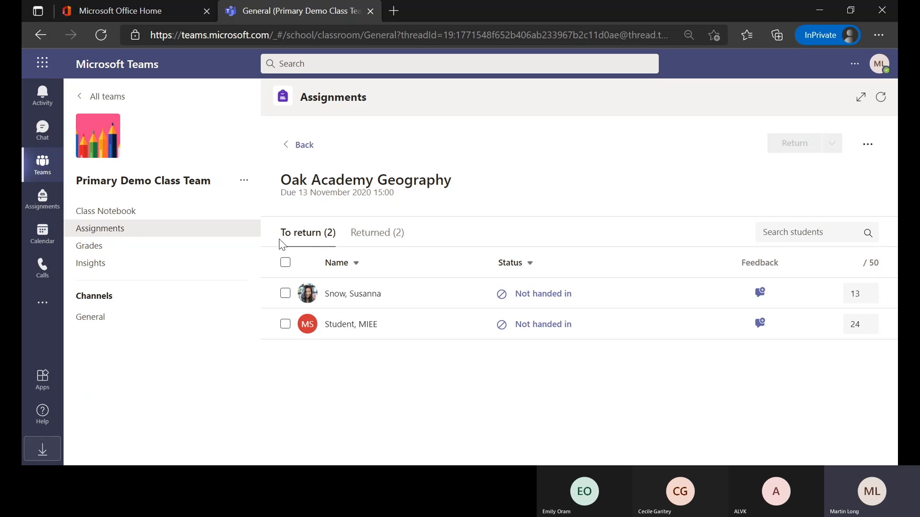
{"action": "left_click", "coordinate": [365, 246]}
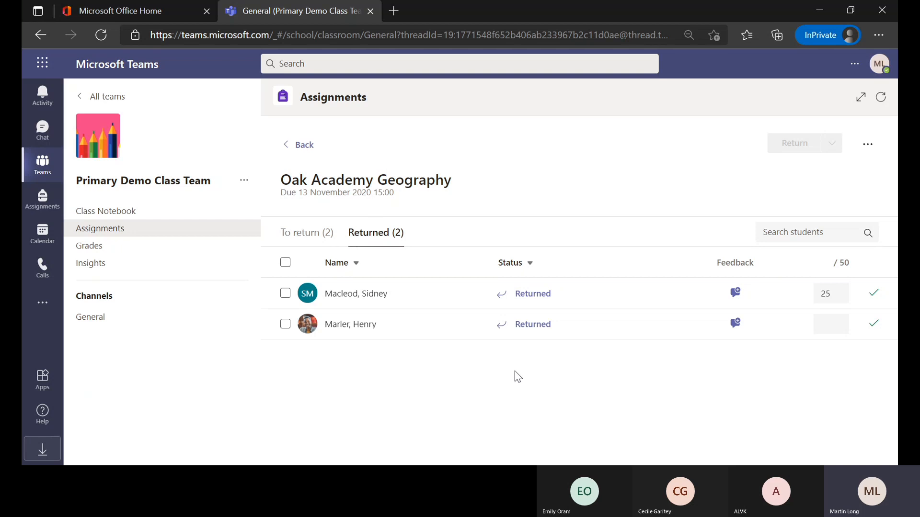
{"action": "left_click", "coordinate": [735, 293]}
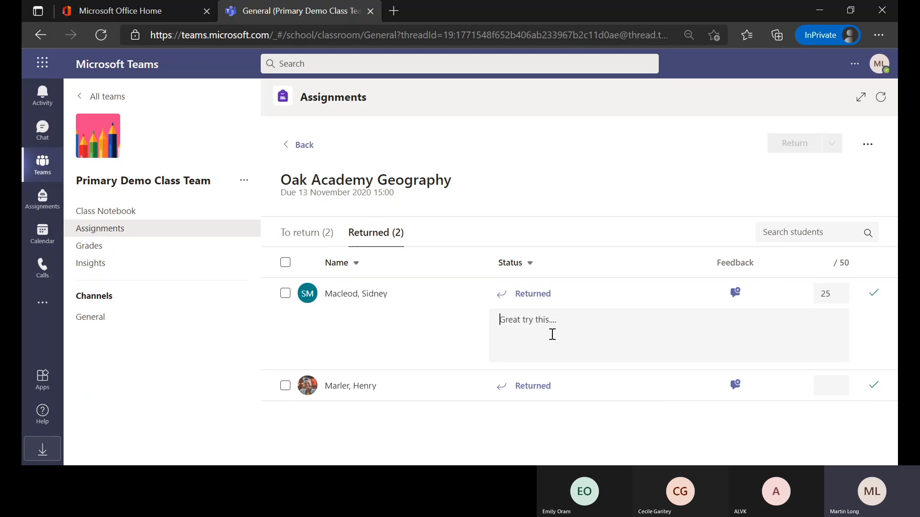
{"action": "left_click", "coordinate": [584, 328]}
{"action": "left_click", "coordinate": [833, 293]}
{"action": "mouse_move", "coordinate": [874, 299]}
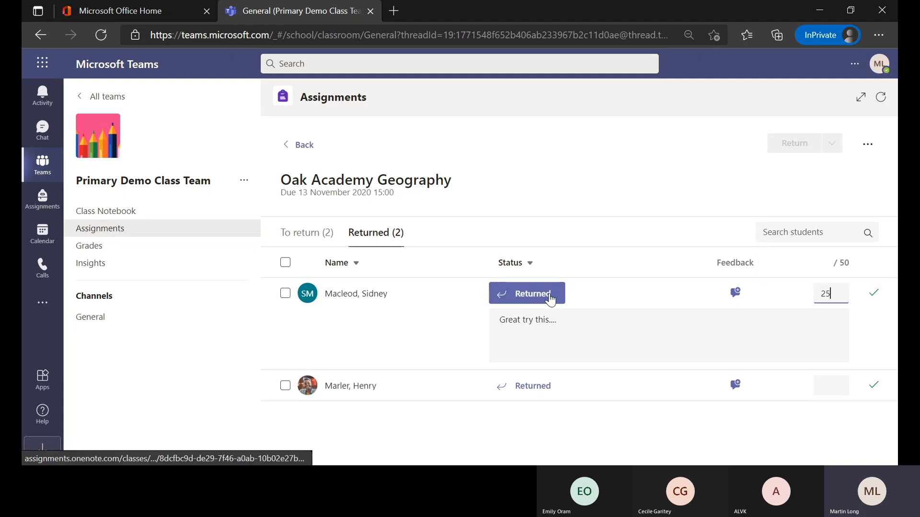
{"action": "left_click", "coordinate": [303, 144]}
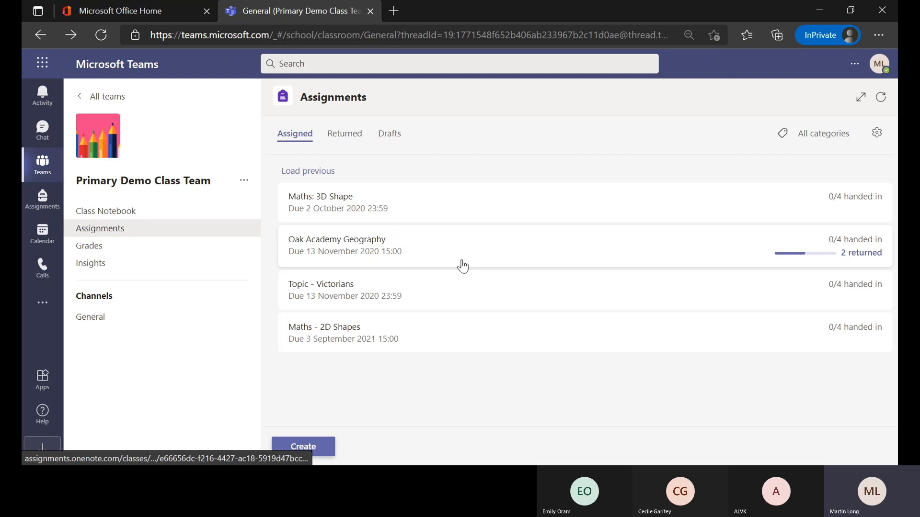
Check the to-return lists of Oak Academy Geography and Topic - Victorians, including the latter's additional assignment options.
{"action": "left_click", "coordinate": [416, 254]}
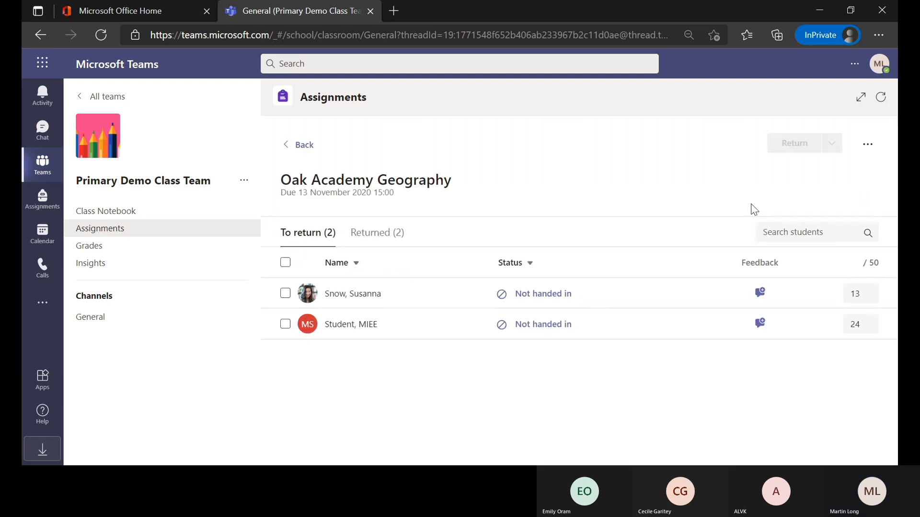
{"action": "left_click", "coordinate": [292, 145]}
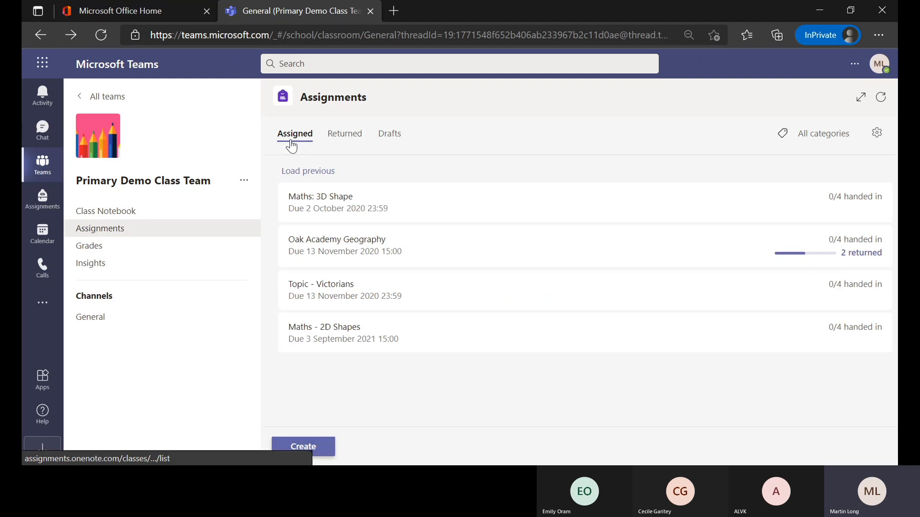
{"action": "left_click", "coordinate": [342, 294]}
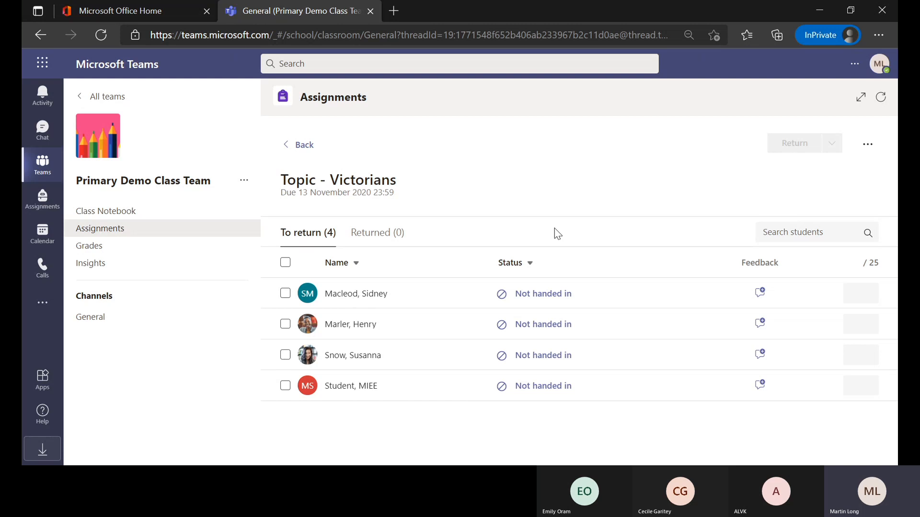
{"action": "left_click", "coordinate": [868, 146]}
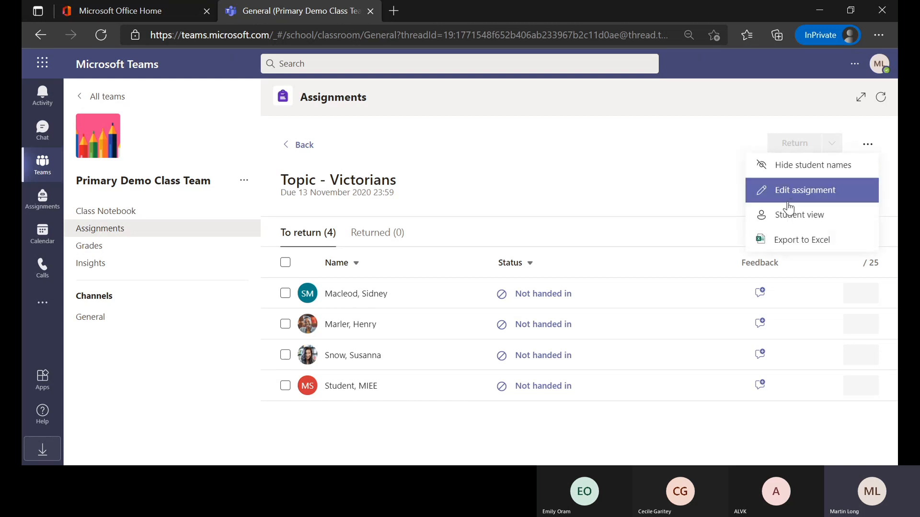
{"action": "left_click", "coordinate": [553, 177]}
{"action": "left_click", "coordinate": [301, 146]}
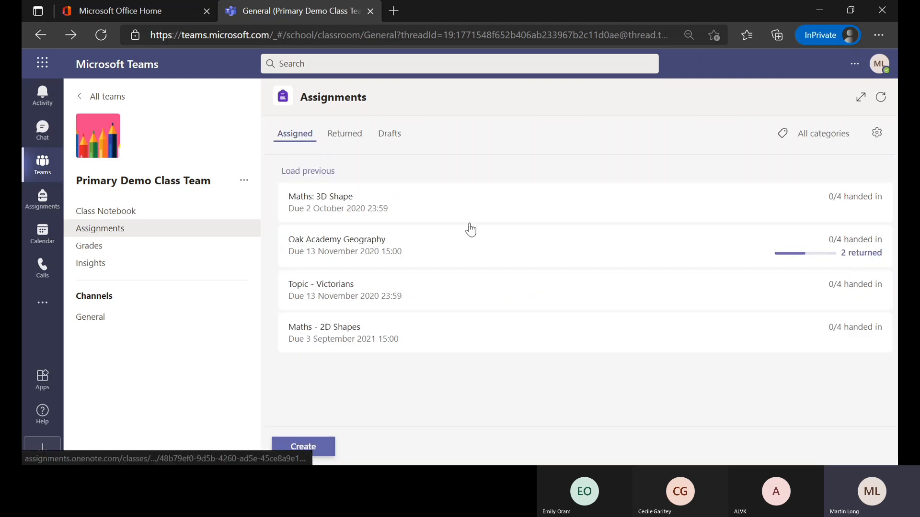
Open the first student's submission in the returned Science assignment and view the list for switching between students.
{"action": "left_click", "coordinate": [346, 139]}
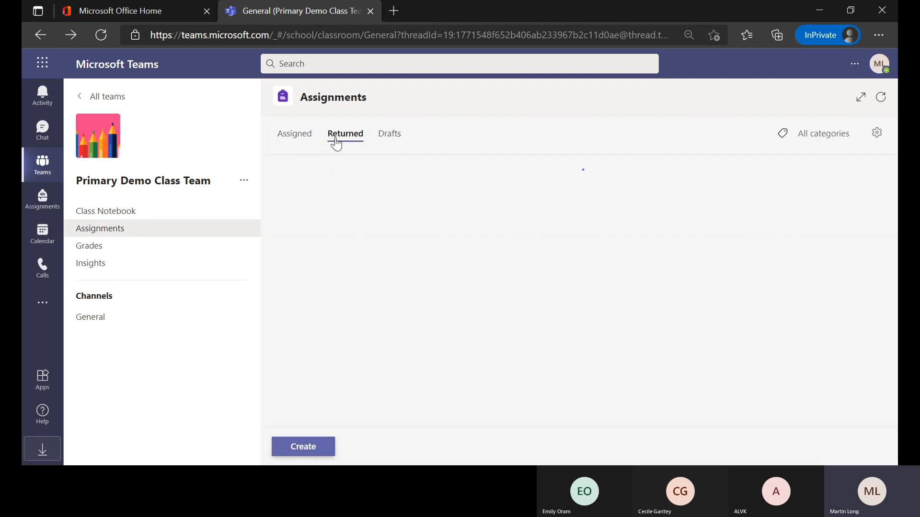
{"action": "left_click", "coordinate": [353, 182]}
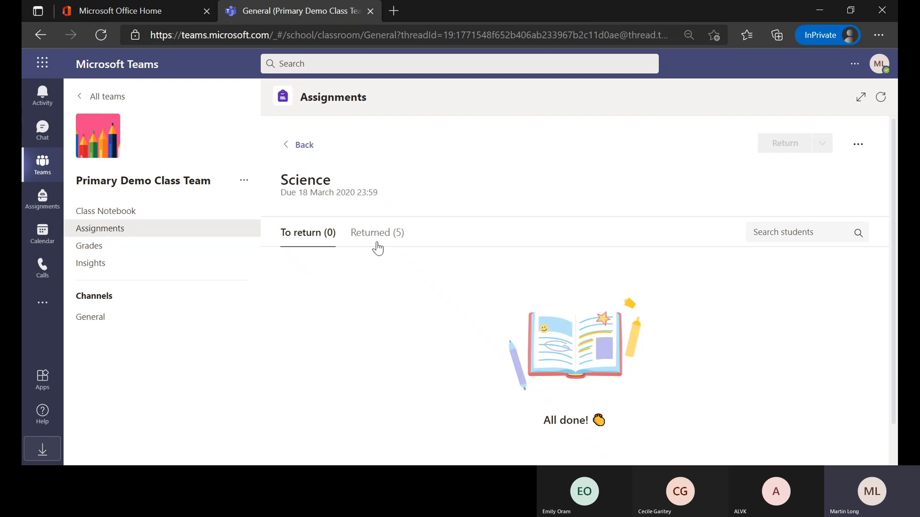
{"action": "left_click", "coordinate": [375, 234]}
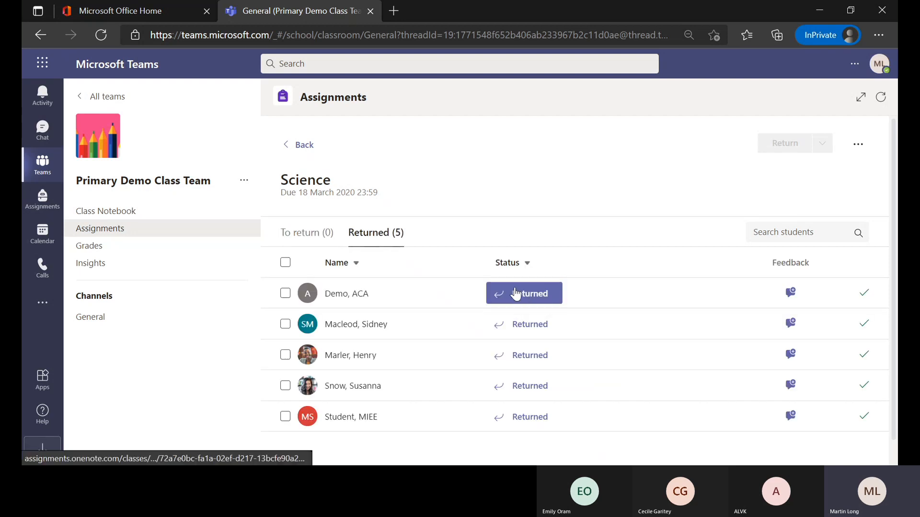
{"action": "left_click", "coordinate": [516, 294]}
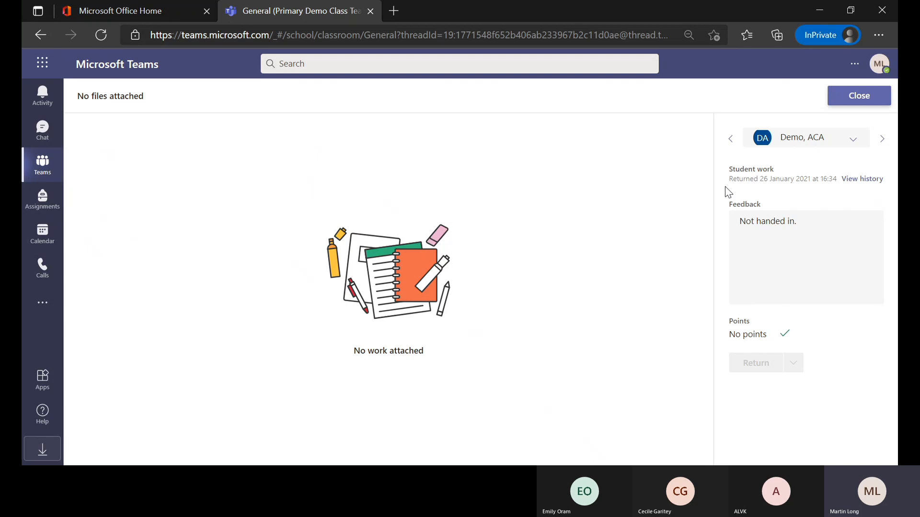
{"action": "left_click", "coordinate": [855, 141]}
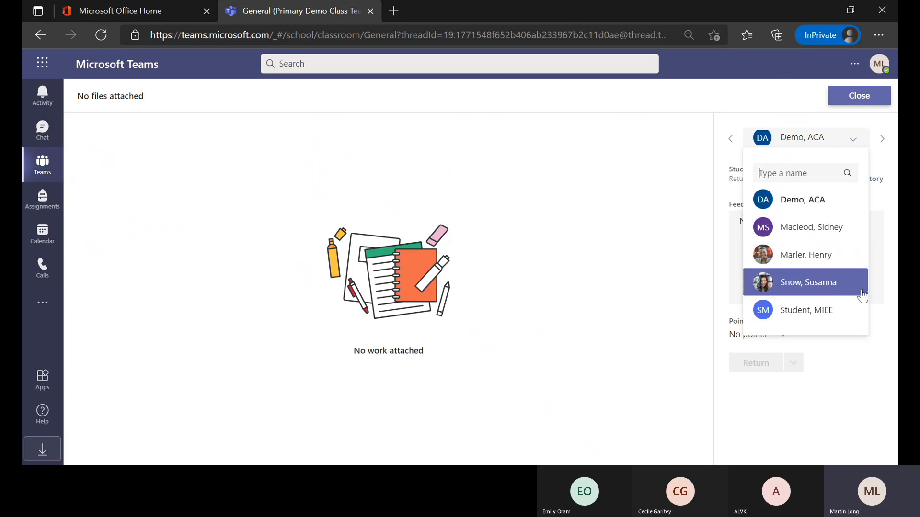
{"action": "left_click", "coordinate": [883, 253]}
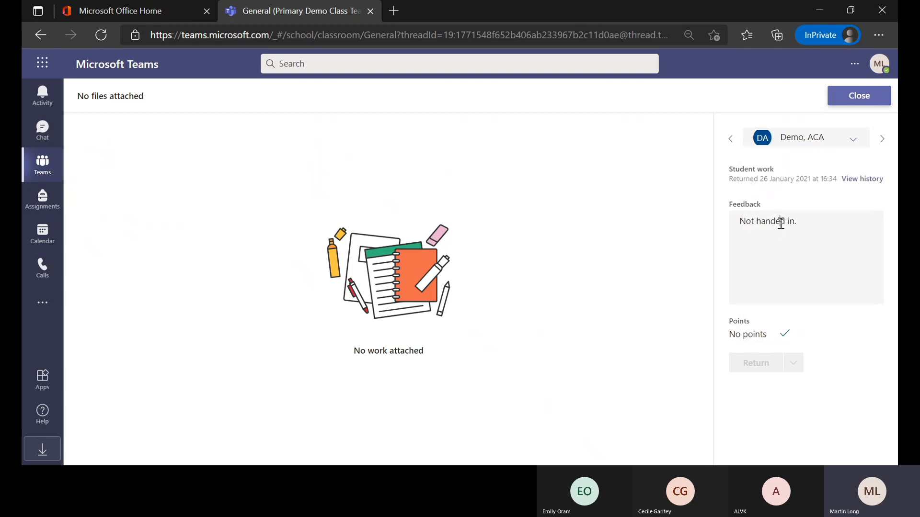
Clear the existing feedback text from the first student's returned Science work.
{"action": "left_click", "coordinate": [808, 224]}
{"action": "key", "text": "BackSpace"}
{"action": "key", "text": "BackSpace"}
{"action": "key", "text": "BackSpace"}
{"action": "key", "text": "BackSpace"}
{"action": "key", "text": "BackSpace"}
{"action": "key", "text": "BackSpace"}
{"action": "key", "text": "BackSpace"}
{"action": "key", "text": "BackSpace"}
{"action": "key", "text": "BackSpace"}
{"action": "key", "text": "BackSpace"}
{"action": "key", "text": "BackSpace"}
{"action": "key", "text": "BackSpace"}
{"action": "key", "text": "BackSpace"}
{"action": "key", "text": "BackSpace"}
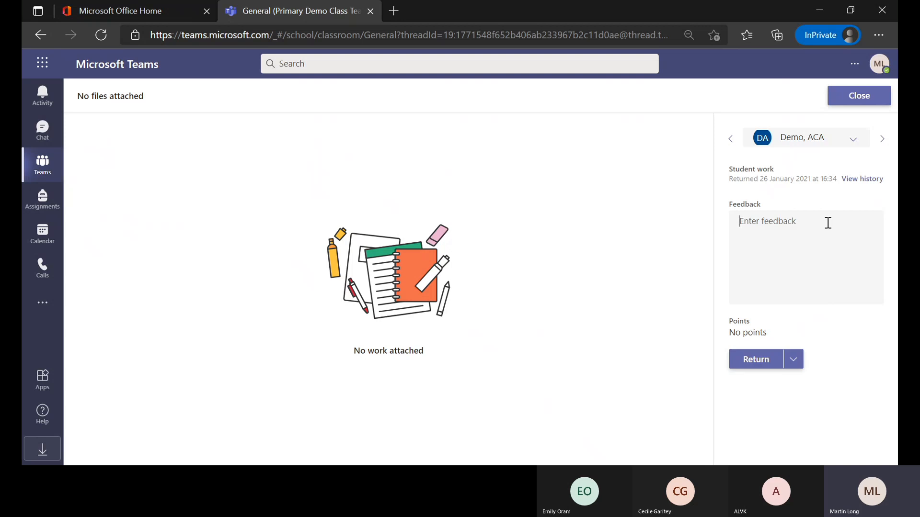
Enter the feedback "Online work was completed except question 10. Please try again." and return the first student's Science work.
{"action": "type", "text": "On"}
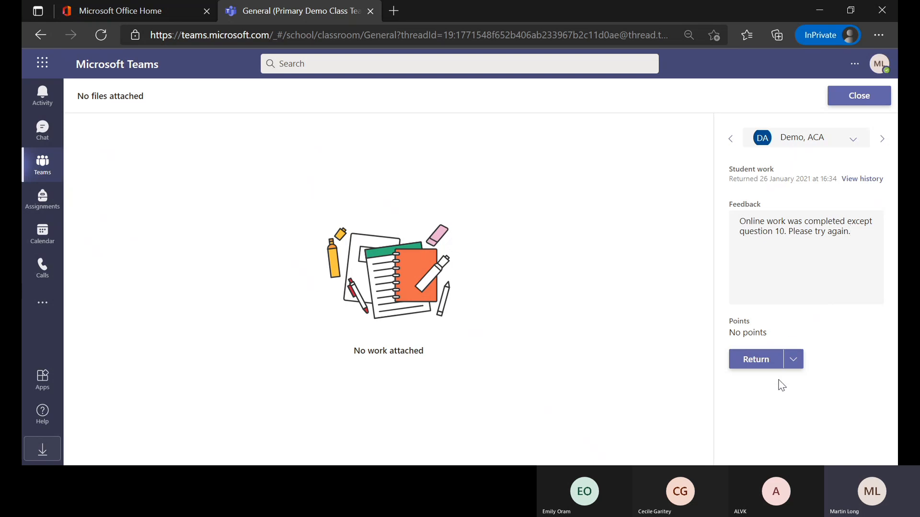
{"action": "left_click", "coordinate": [799, 366]}
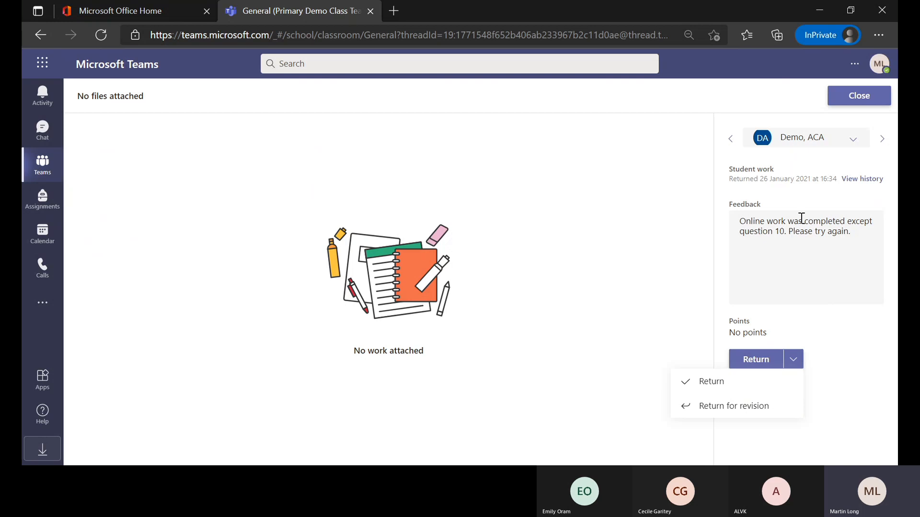
{"action": "left_click", "coordinate": [756, 365]}
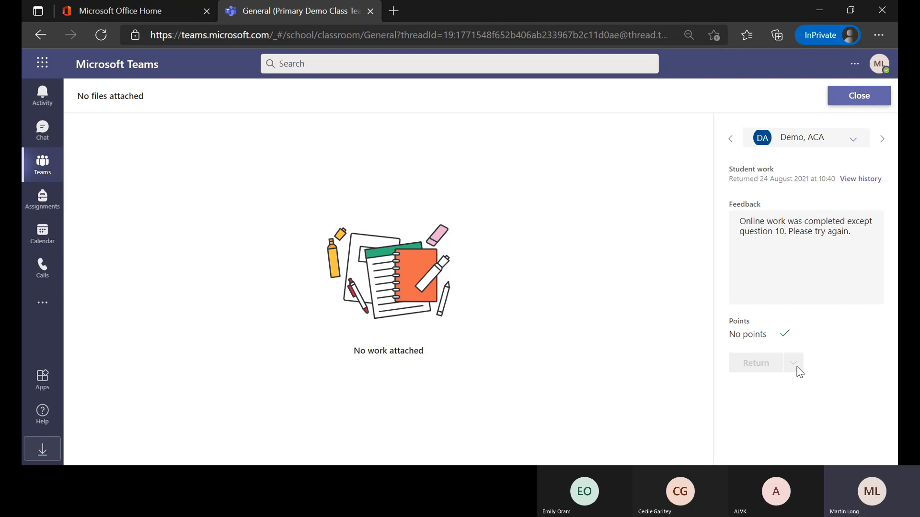
Review the feedback given to each of the other students in the returned Science assignment.
{"action": "left_click", "coordinate": [854, 141]}
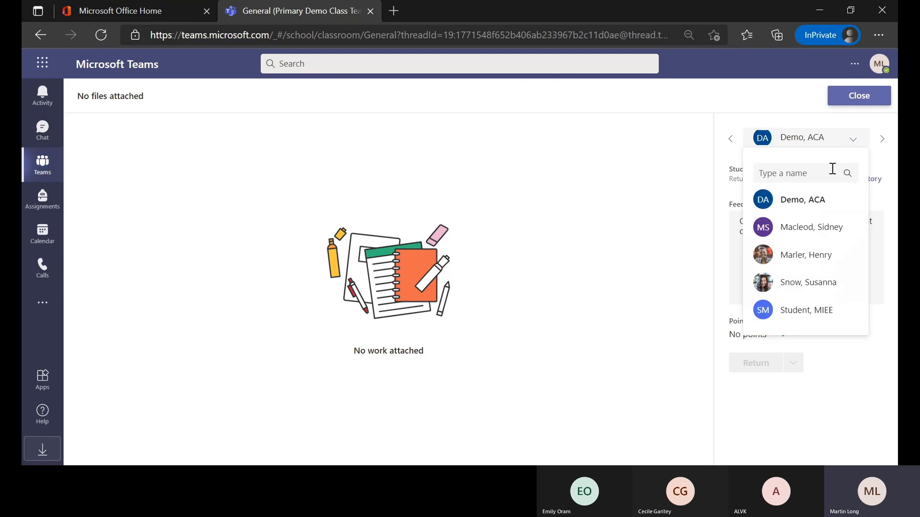
{"action": "left_click", "coordinate": [782, 228]}
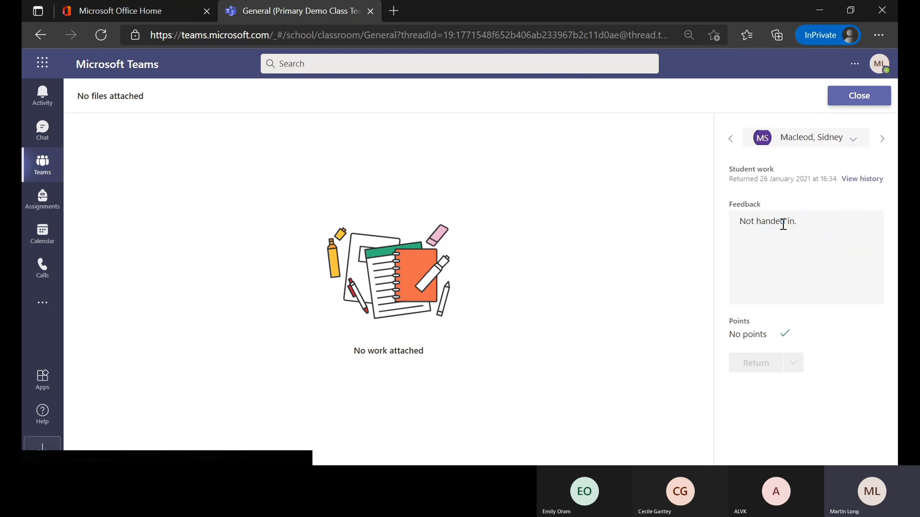
{"action": "left_click", "coordinate": [853, 140]}
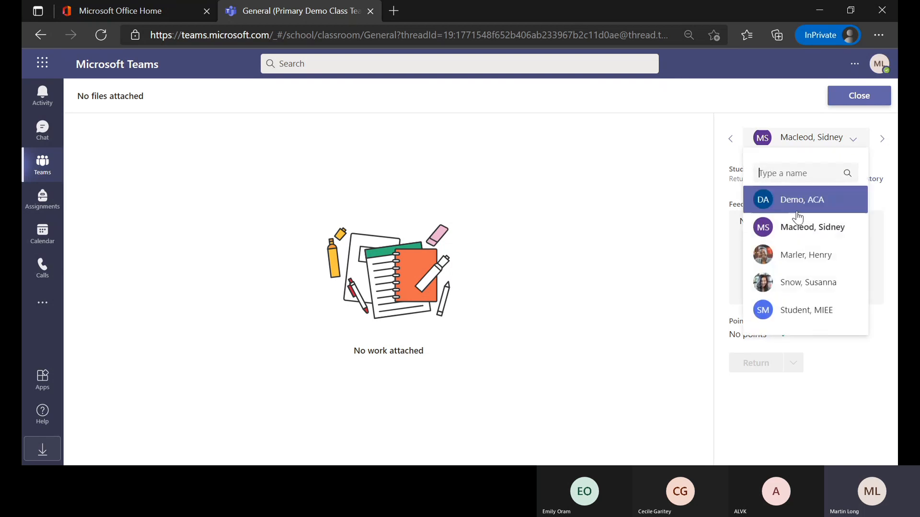
{"action": "left_click", "coordinate": [798, 245]}
{"action": "left_click", "coordinate": [820, 139]}
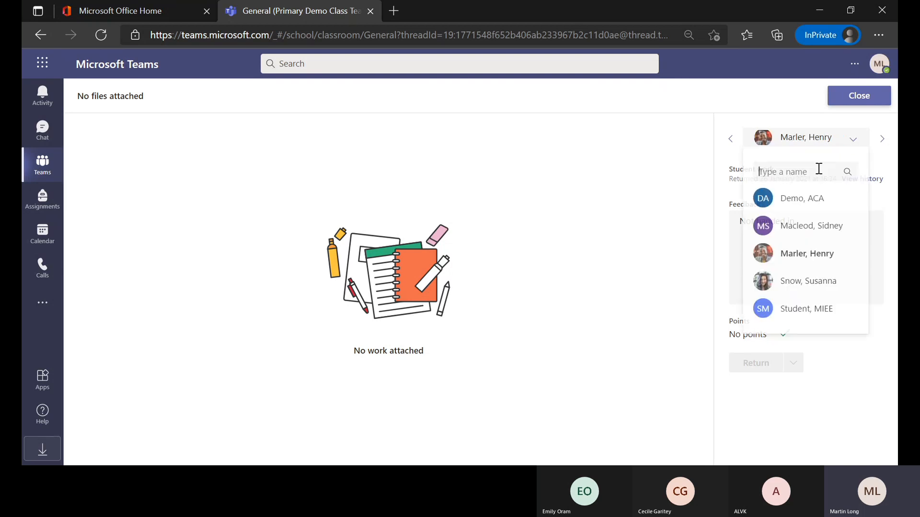
{"action": "left_click", "coordinate": [801, 281]}
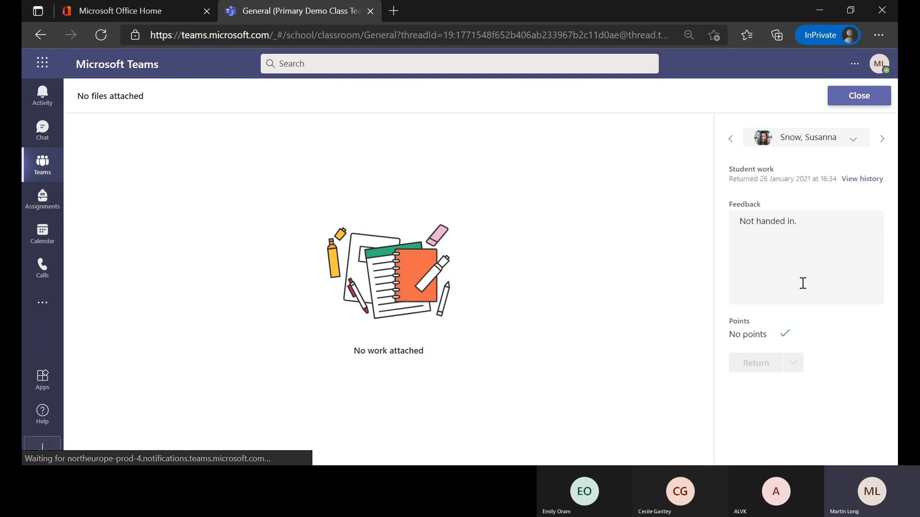
{"action": "left_click", "coordinate": [814, 139]}
{"action": "left_click", "coordinate": [804, 326]}
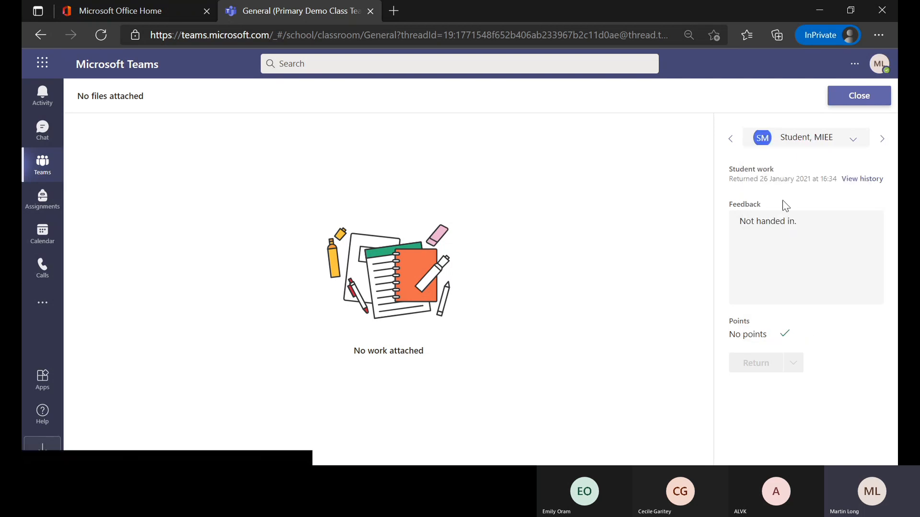
{"action": "left_click", "coordinate": [796, 144]}
{"action": "left_click", "coordinate": [870, 361]}
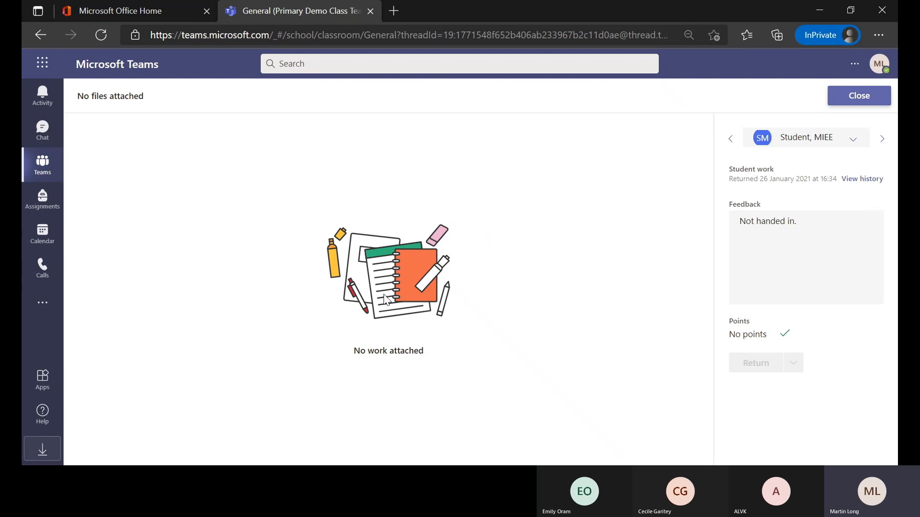
Open the first student's work for the "Cells - Specialised Cells" assignment in the Secondary Demo Class Team.
{"action": "left_click", "coordinate": [41, 164]}
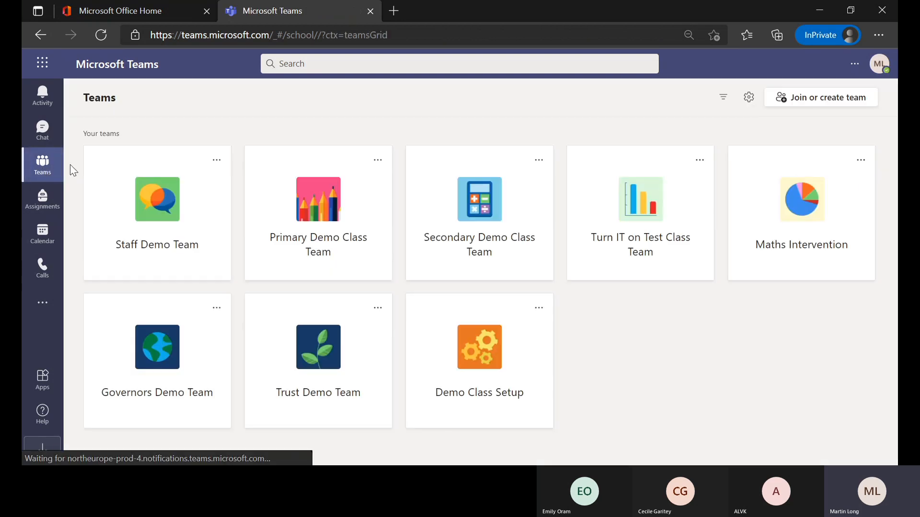
{"action": "left_click", "coordinate": [463, 231]}
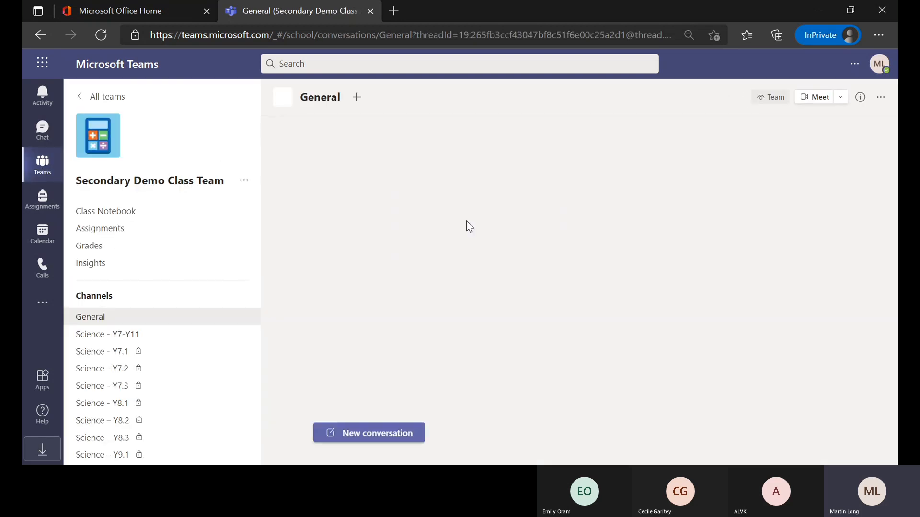
{"action": "left_click", "coordinate": [103, 232]}
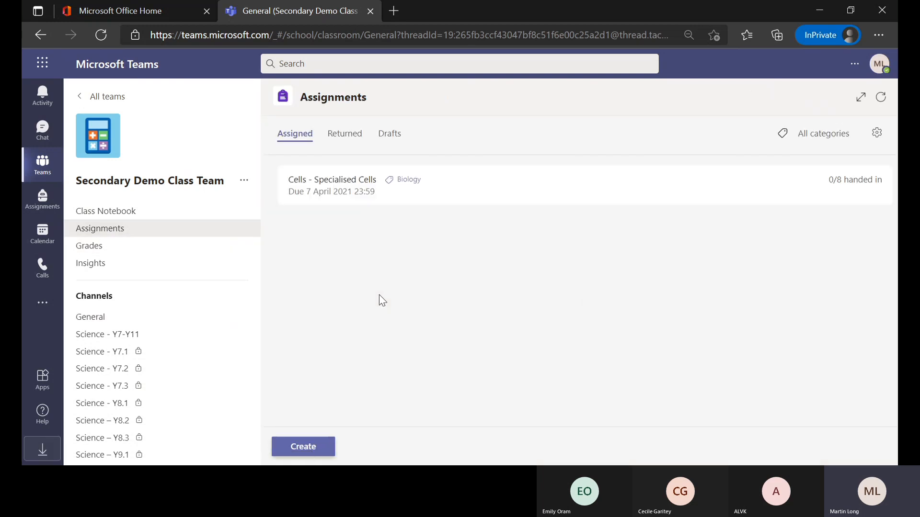
{"action": "left_click", "coordinate": [380, 191]}
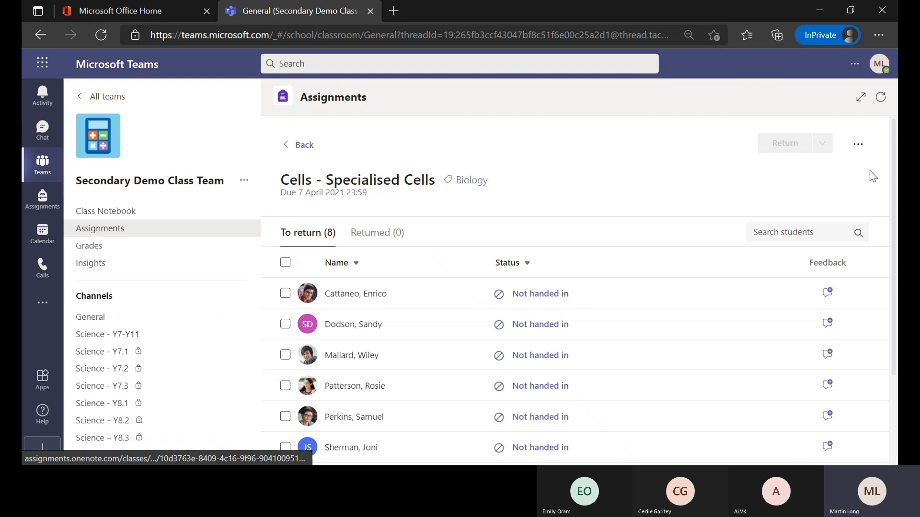
{"action": "left_click", "coordinate": [561, 296]}
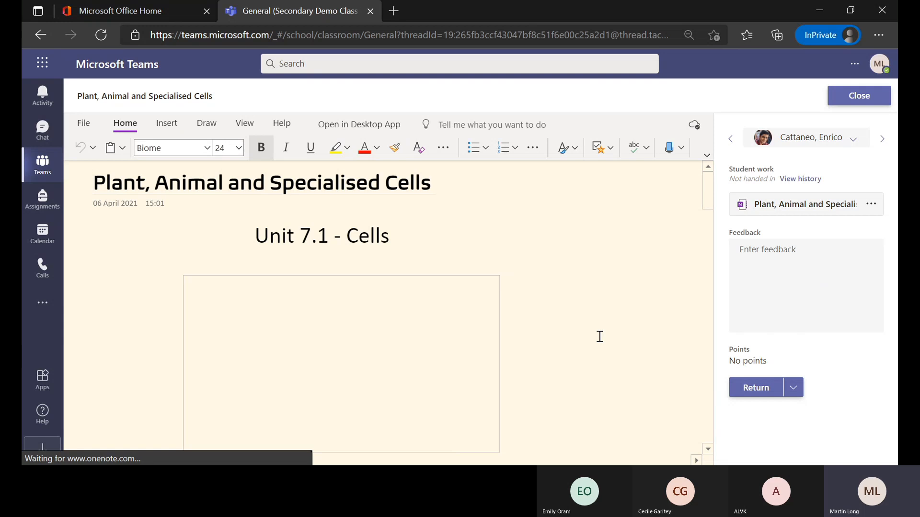
Examine the learning progression table and the Lesson One cell sections on the first student's notebook page.
{"action": "scroll", "coordinate": [634, 336], "scroll_direction": "down", "scroll_amount": 10}
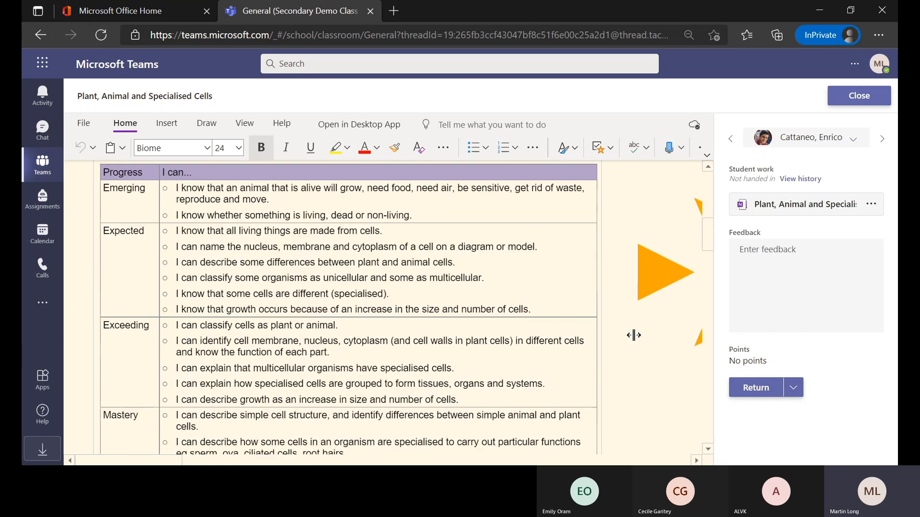
{"action": "scroll", "coordinate": [633, 335], "scroll_direction": "up", "scroll_amount": 1}
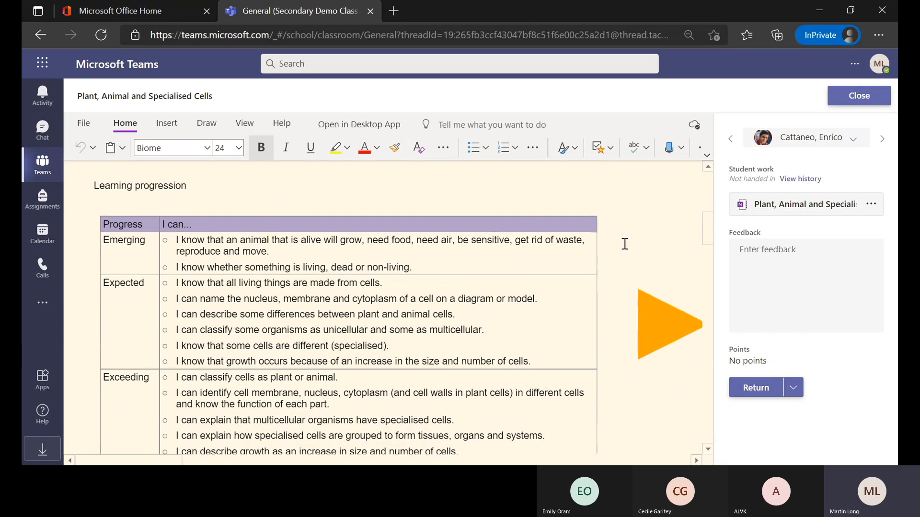
{"action": "scroll", "coordinate": [673, 433], "scroll_direction": "up", "scroll_amount": 7}
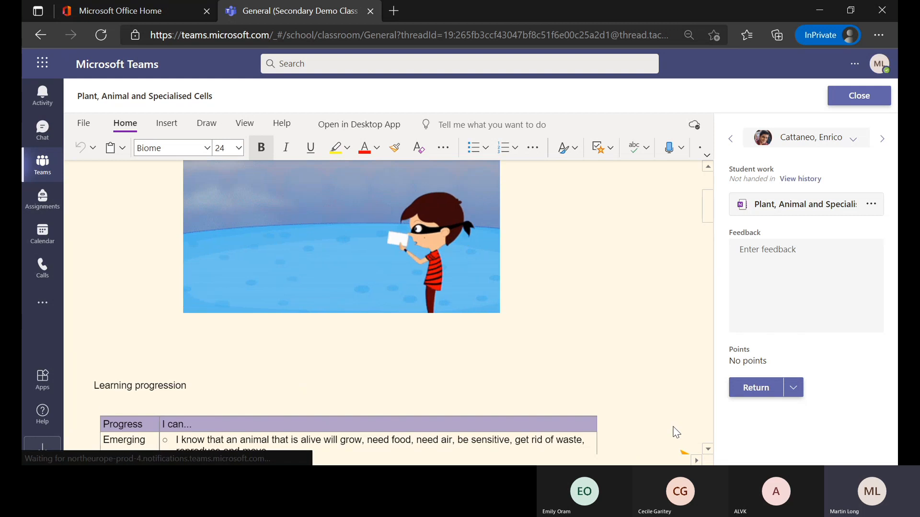
{"action": "scroll", "coordinate": [701, 296], "scroll_direction": "down", "scroll_amount": 6}
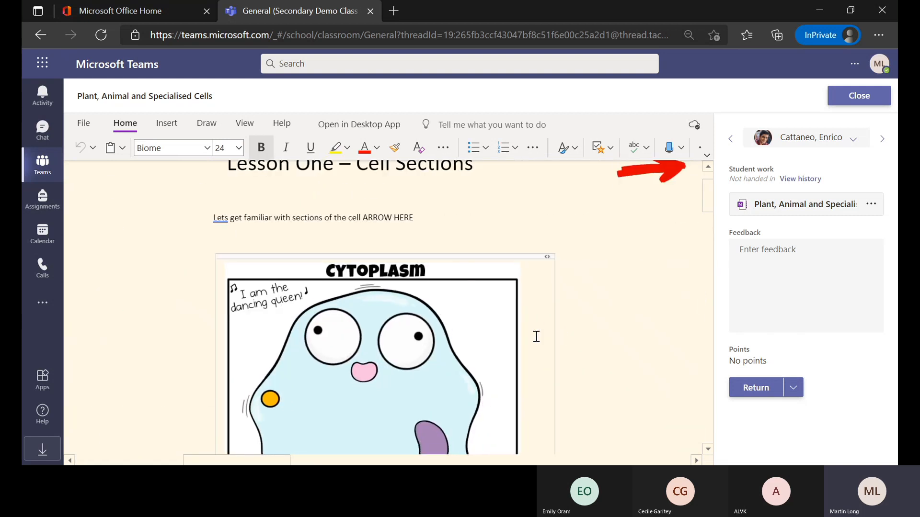
{"action": "scroll", "coordinate": [495, 294], "scroll_direction": "up", "scroll_amount": 1}
{"action": "scroll", "coordinate": [622, 282], "scroll_direction": "right", "scroll_amount": 10}
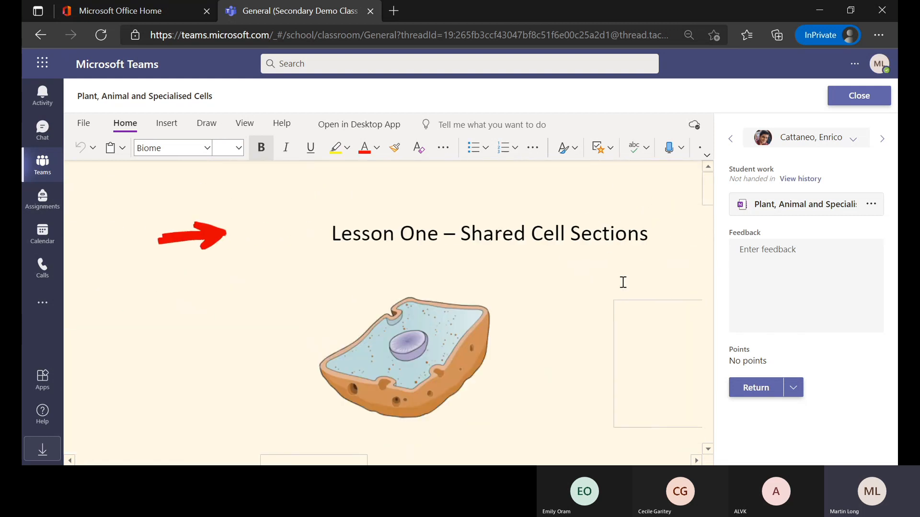
{"action": "scroll", "coordinate": [623, 282], "scroll_direction": "right", "scroll_amount": 2}
{"action": "scroll", "coordinate": [624, 284], "scroll_direction": "left", "scroll_amount": 7}
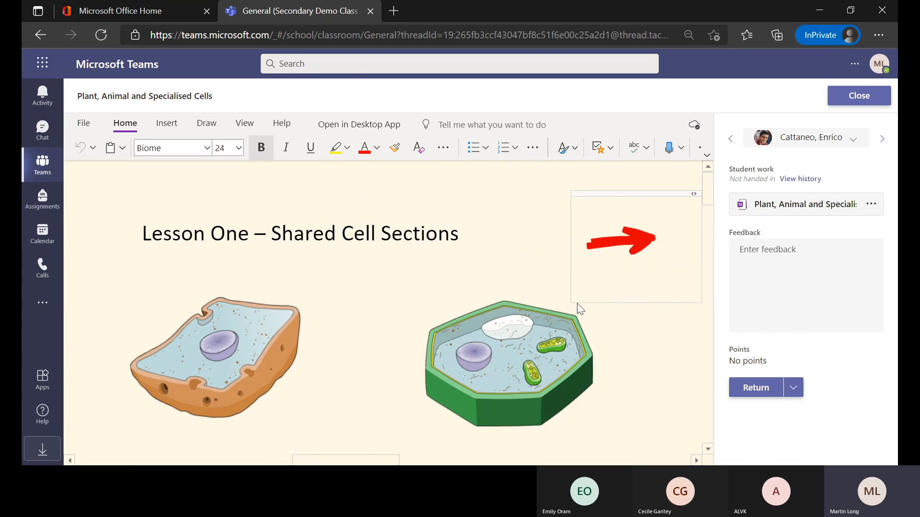
Examine the Lesson One - Cell Challenge section and its embedded "Cells" quiz form.
{"action": "scroll", "coordinate": [580, 309], "scroll_direction": "right", "scroll_amount": 3}
{"action": "scroll", "coordinate": [578, 306], "scroll_direction": "right", "scroll_amount": 8}
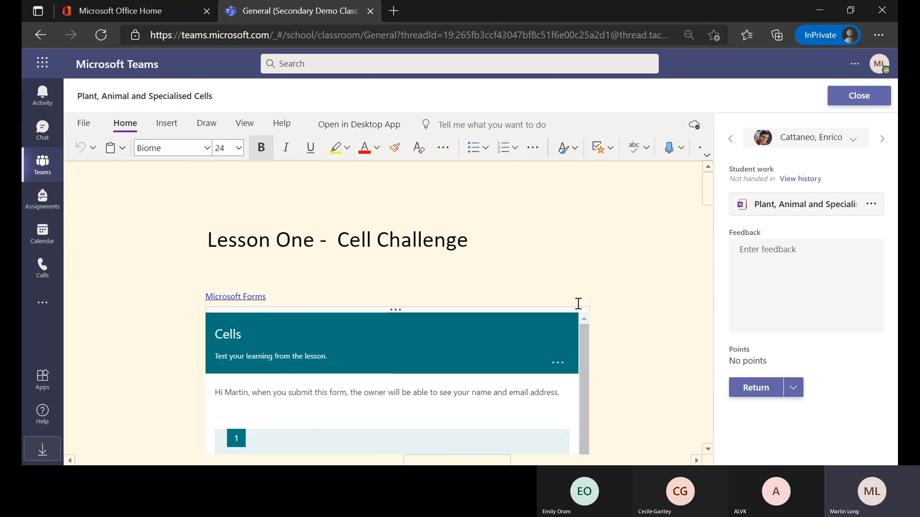
{"action": "scroll", "coordinate": [650, 339], "scroll_direction": "down", "scroll_amount": 3}
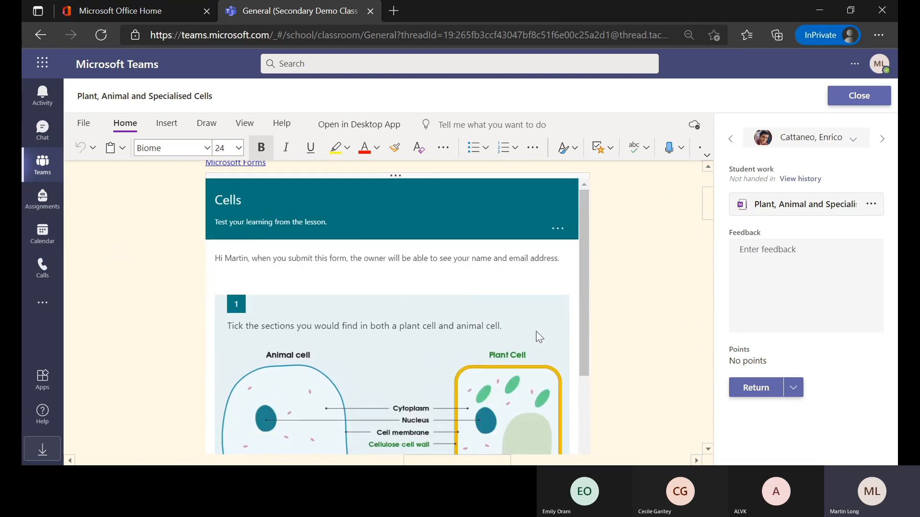
{"action": "scroll", "coordinate": [424, 314], "scroll_direction": "down", "scroll_amount": 4}
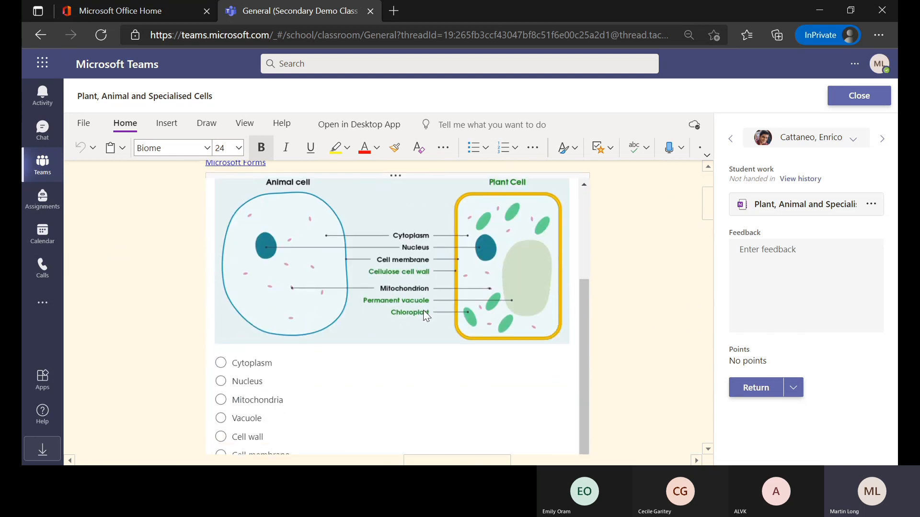
{"action": "scroll", "coordinate": [424, 315], "scroll_direction": "up", "scroll_amount": 4}
{"action": "scroll", "coordinate": [424, 314], "scroll_direction": "up", "scroll_amount": 1}
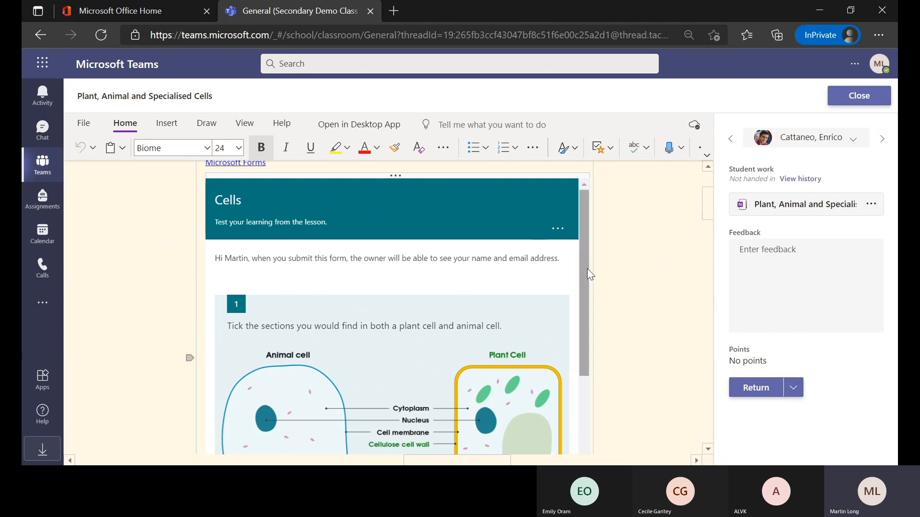
Switch to the fifth student's notebook page in the same assignment and check the feedback field.
{"action": "left_click", "coordinate": [834, 138]}
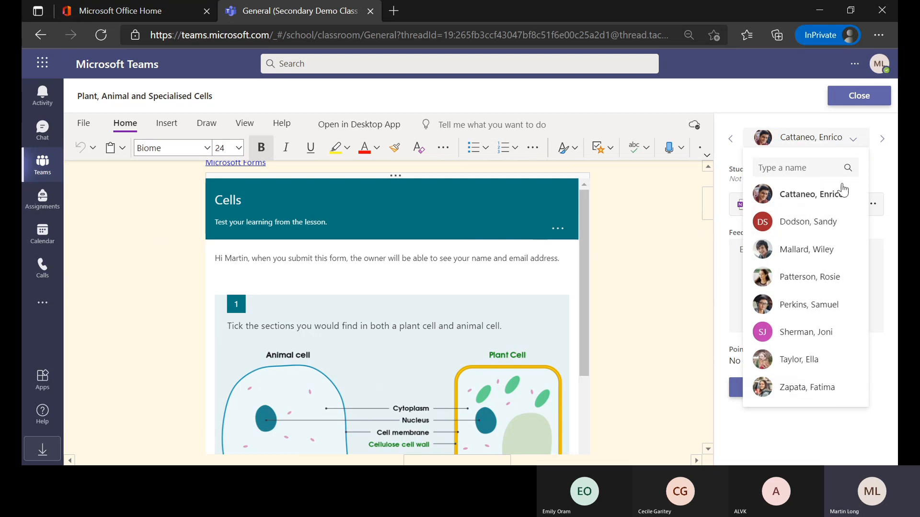
{"action": "left_click", "coordinate": [796, 299]}
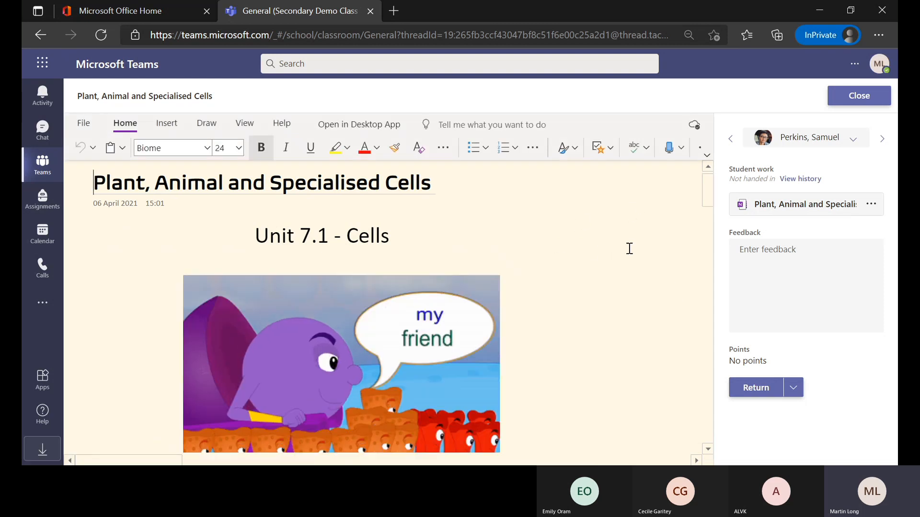
{"action": "left_click", "coordinate": [760, 264]}
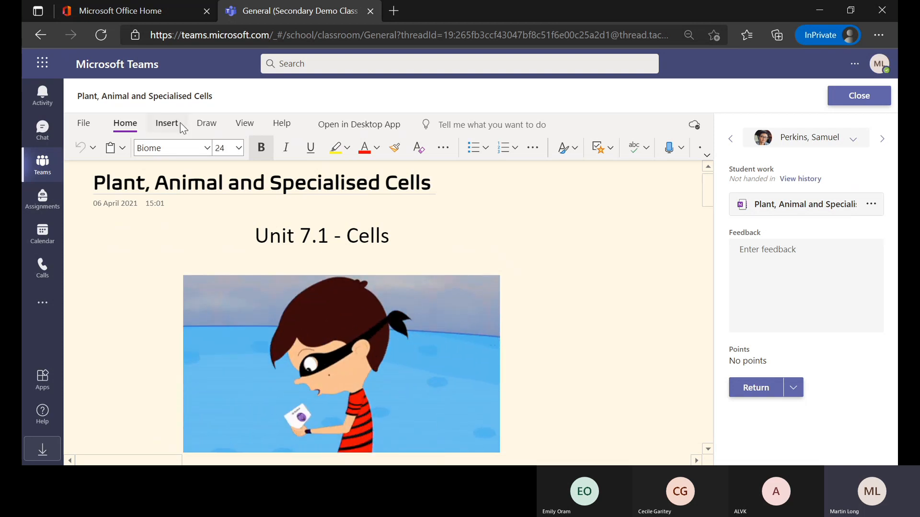
Record an audio comment beside the "Unit 7.1 - Cells" heading on the student's page, allowing microphone access, and stop the recording.
{"action": "left_click", "coordinate": [167, 124]}
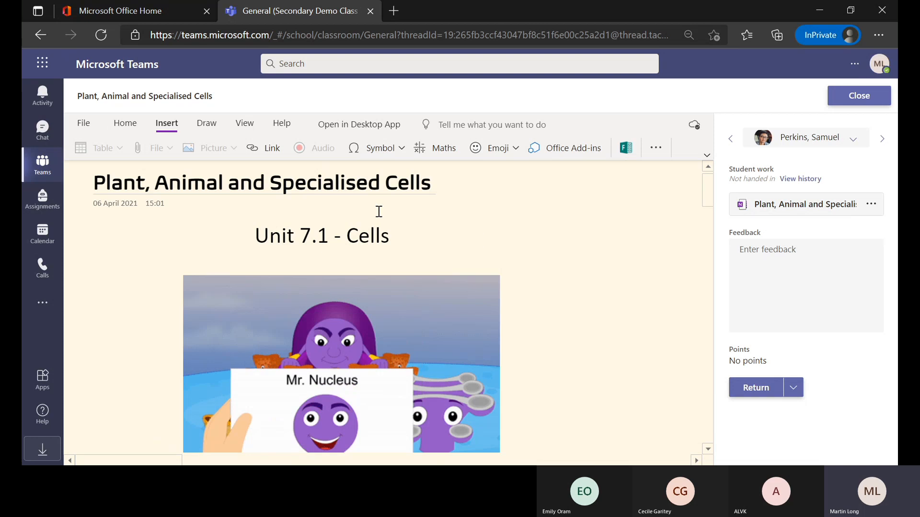
{"action": "left_click", "coordinate": [546, 232]}
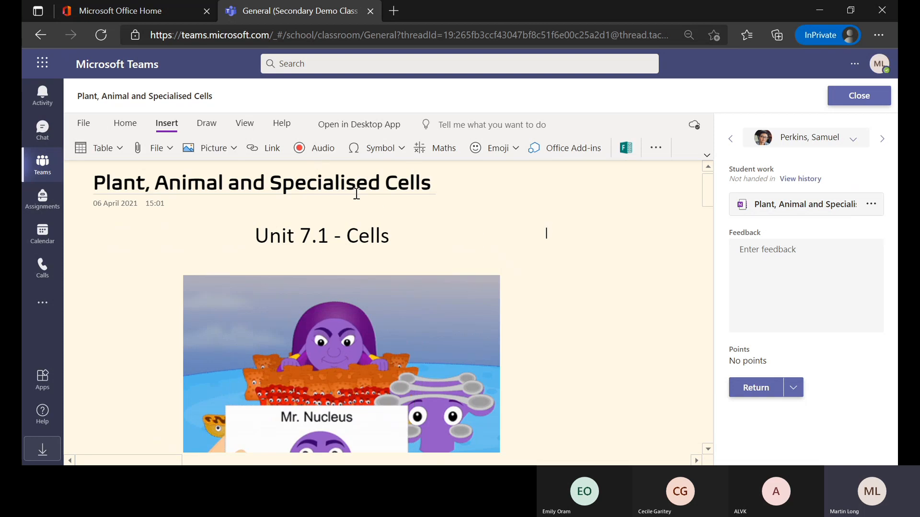
{"action": "left_click", "coordinate": [313, 149]}
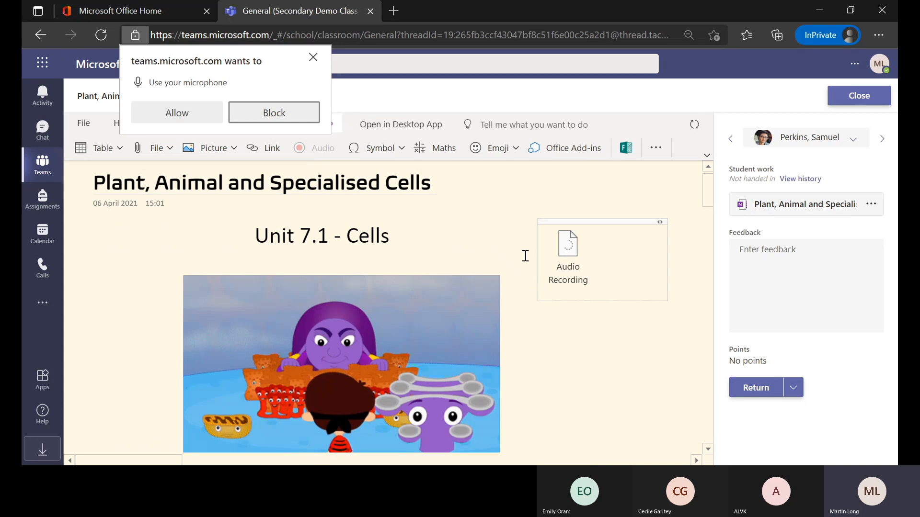
{"action": "left_click", "coordinate": [177, 113]}
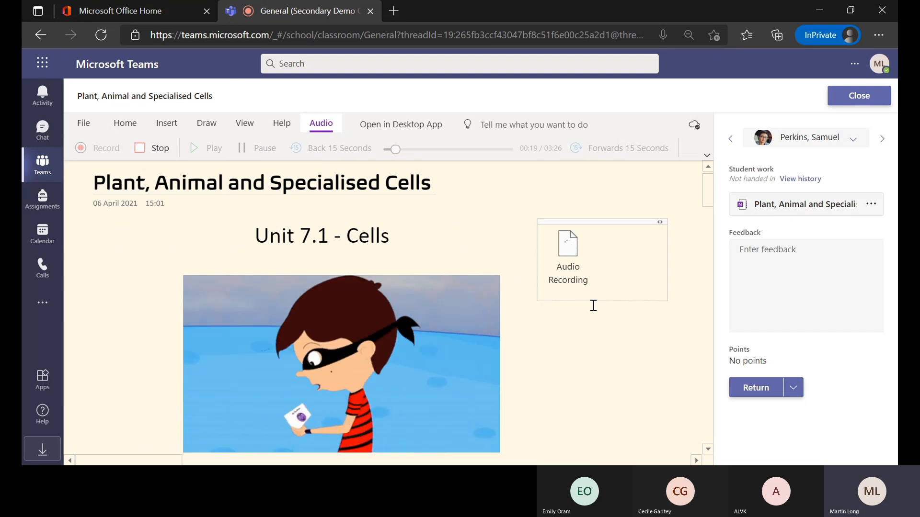
{"action": "left_click", "coordinate": [634, 340]}
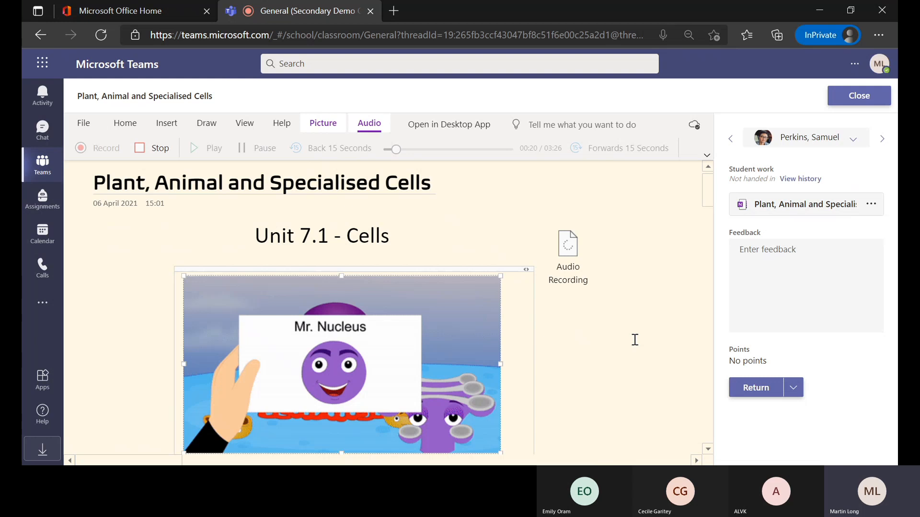
{"action": "left_click", "coordinate": [583, 279]}
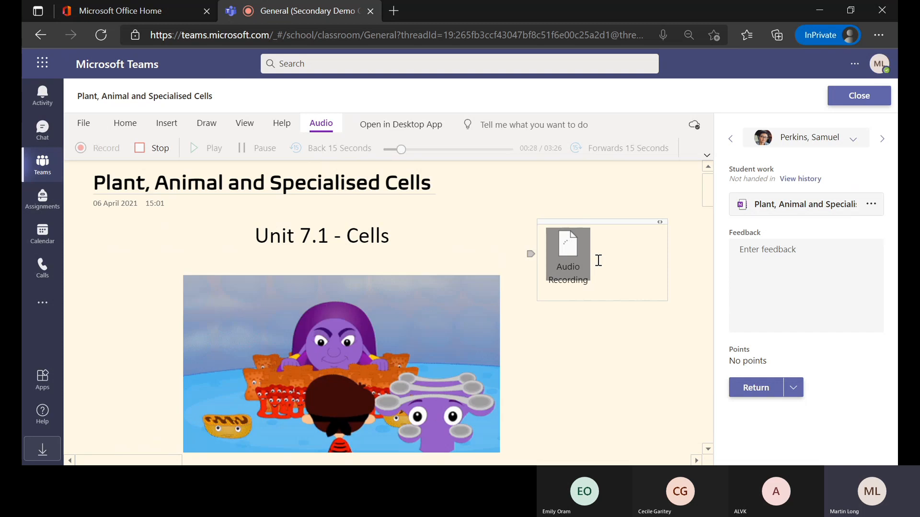
{"action": "left_click", "coordinate": [153, 148]}
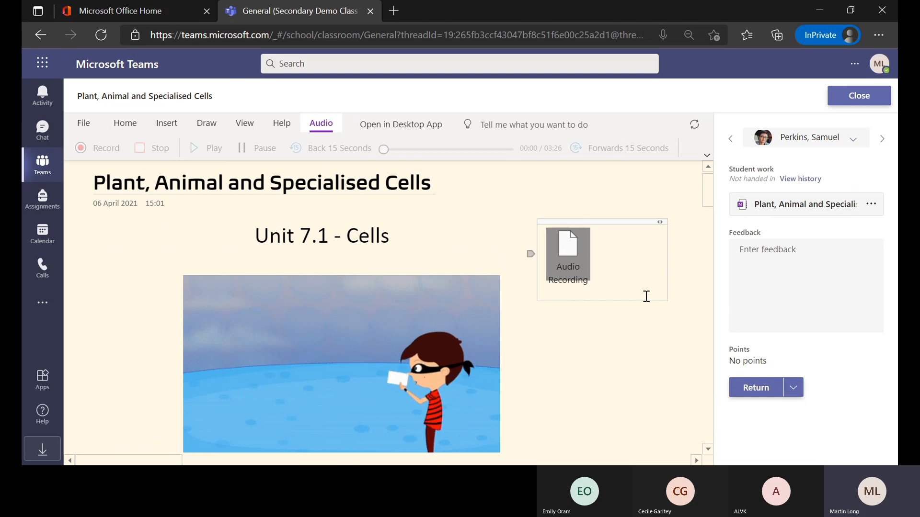
Review the audio recording's placement on the student's notebook page and the feedback field, and close the student's work.
{"action": "left_click", "coordinate": [639, 312]}
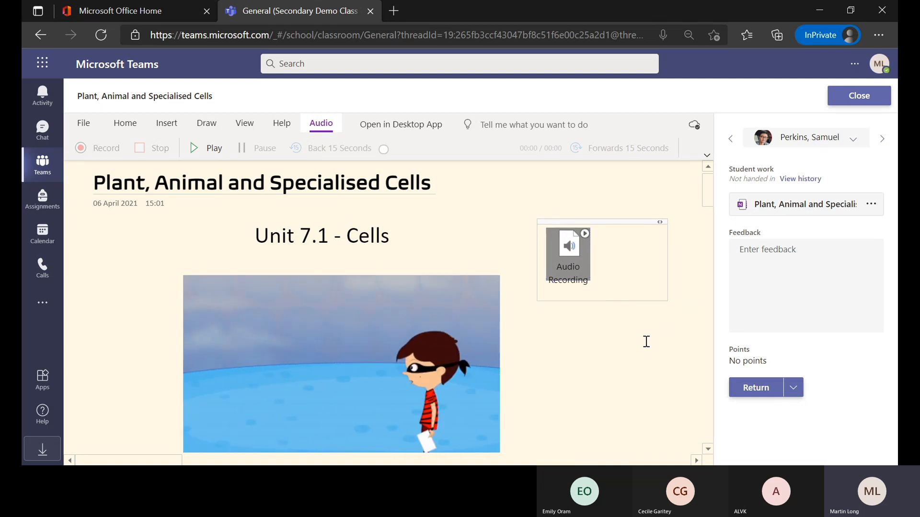
{"action": "scroll", "coordinate": [622, 366], "scroll_direction": "right", "scroll_amount": 10}
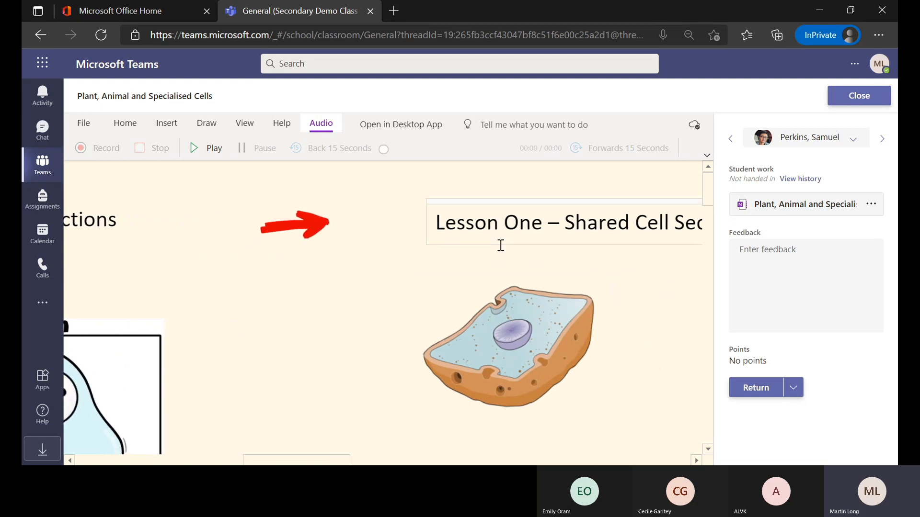
{"action": "scroll", "coordinate": [397, 296], "scroll_direction": "left", "scroll_amount": 3}
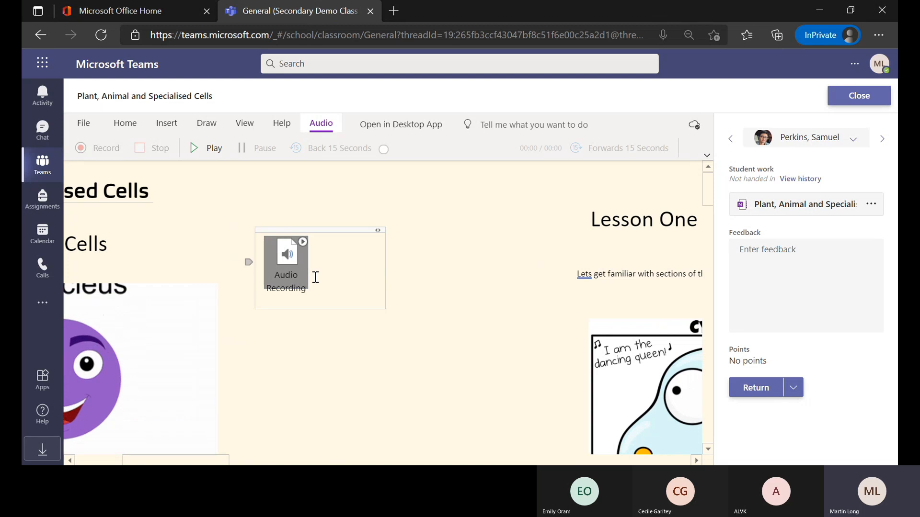
{"action": "left_click", "coordinate": [790, 289]}
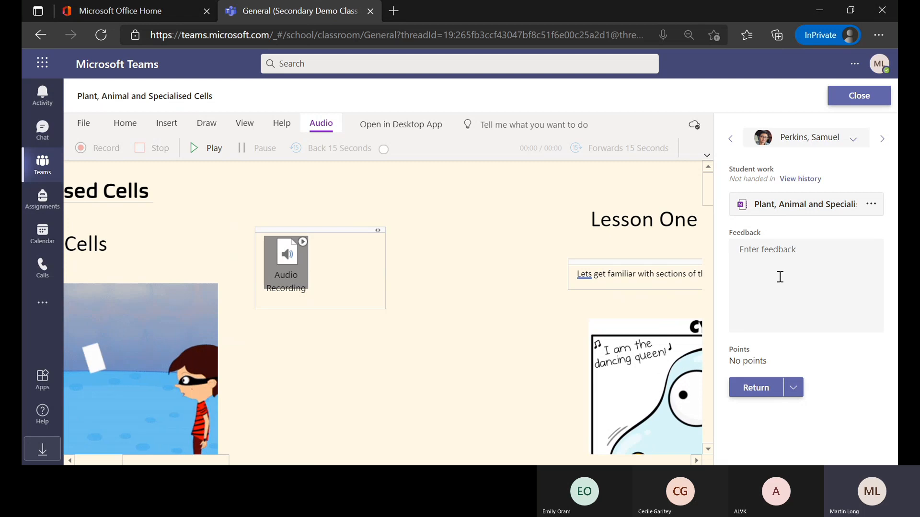
{"action": "left_click", "coordinate": [862, 101]}
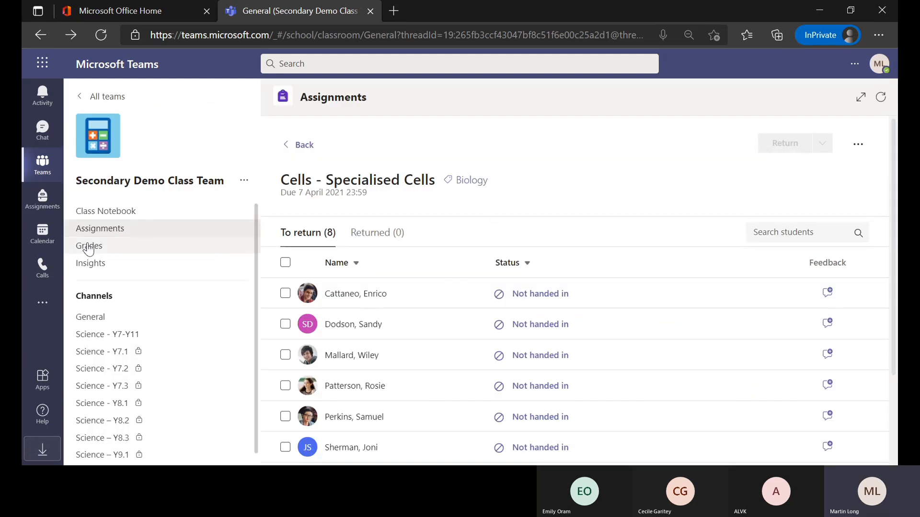
Open the Grades page of the Primary Demo Class Team and examine the marks across its past assignments.
{"action": "left_click", "coordinate": [106, 93]}
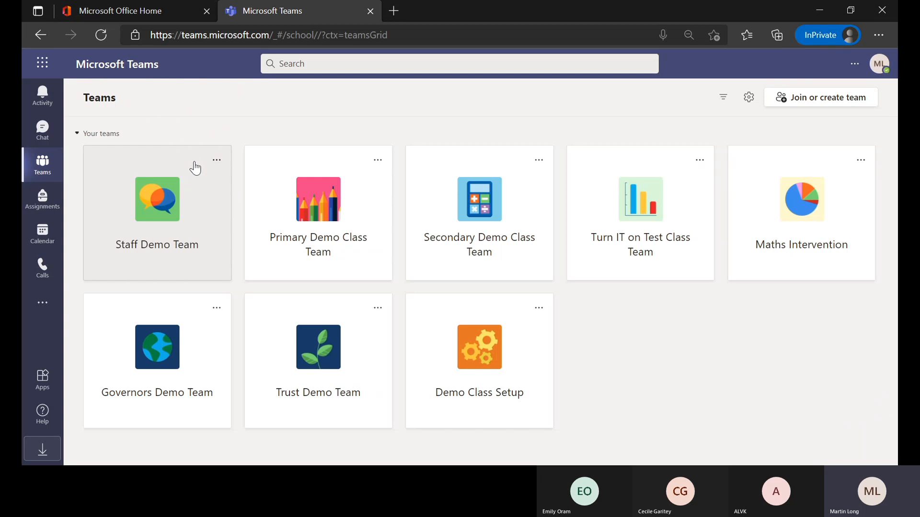
{"action": "left_click", "coordinate": [304, 206]}
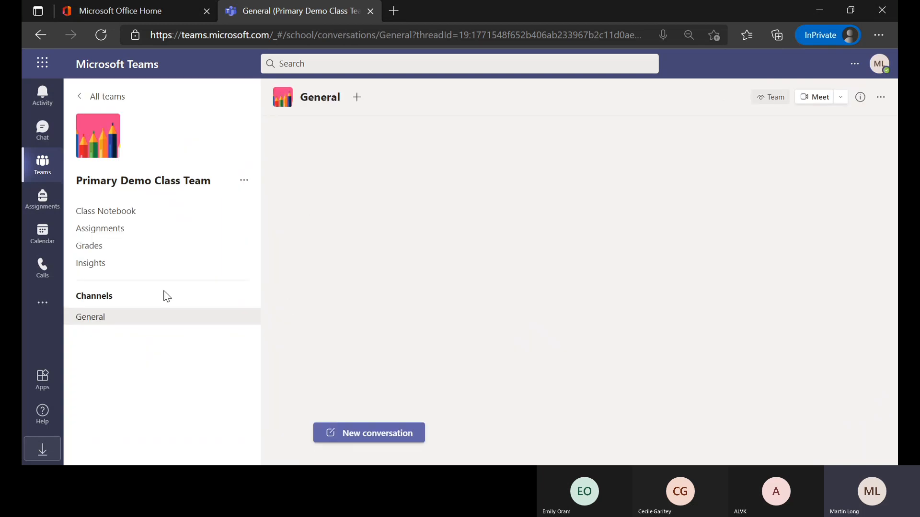
{"action": "left_click", "coordinate": [94, 248]}
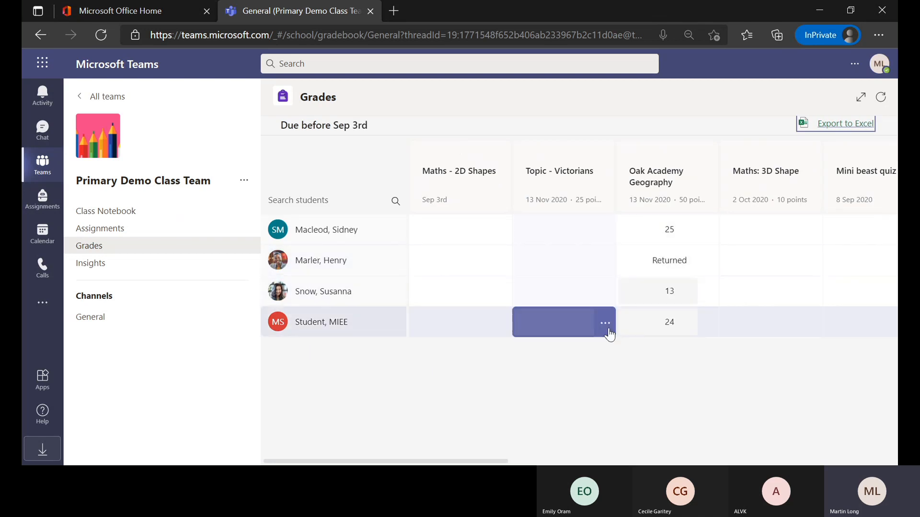
{"action": "scroll", "coordinate": [729, 273], "scroll_direction": "right", "scroll_amount": 8}
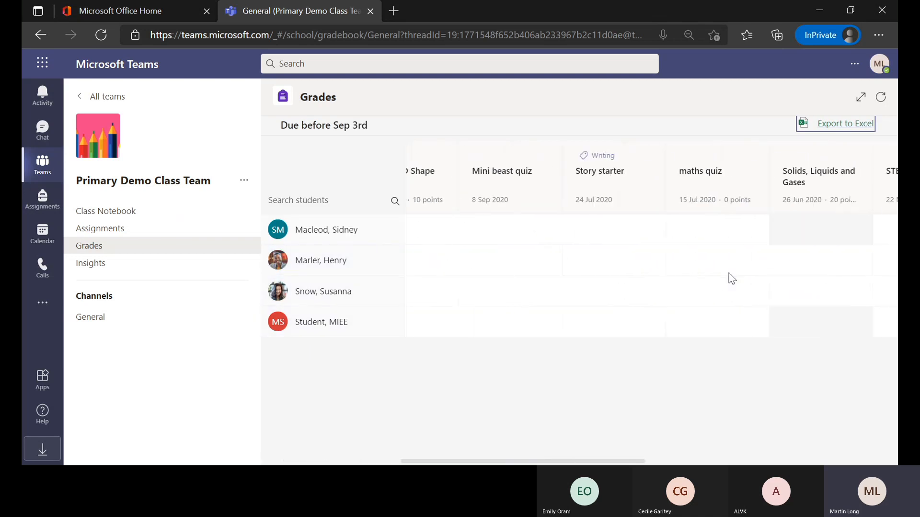
{"action": "scroll", "coordinate": [729, 276], "scroll_direction": "right", "scroll_amount": 5}
{"action": "scroll", "coordinate": [728, 277], "scroll_direction": "left", "scroll_amount": 11}
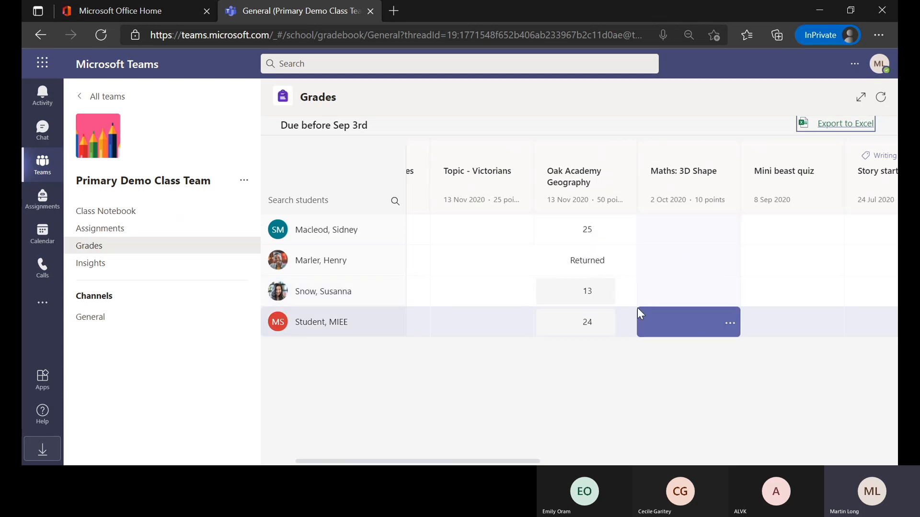
{"action": "scroll", "coordinate": [637, 309], "scroll_direction": "right", "scroll_amount": 5}
{"action": "scroll", "coordinate": [640, 314], "scroll_direction": "right", "scroll_amount": 5}
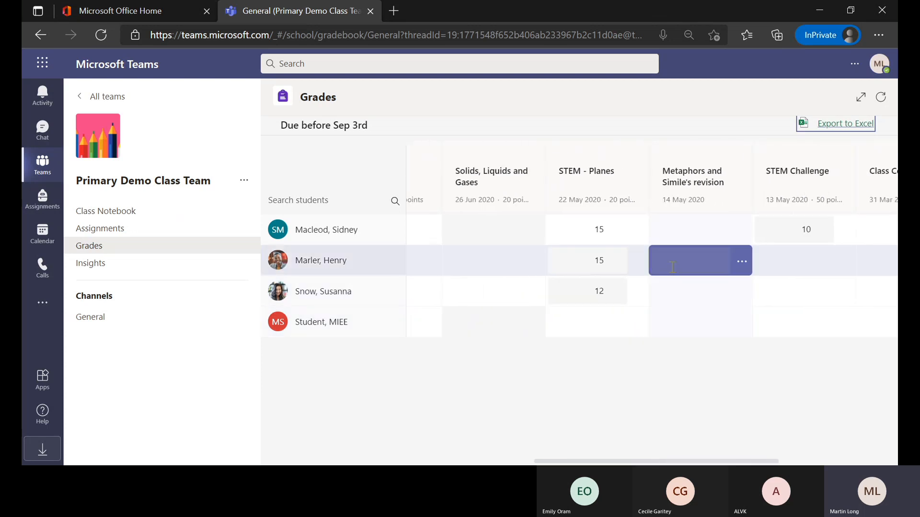
{"action": "scroll", "coordinate": [790, 266], "scroll_direction": "left", "scroll_amount": 10}
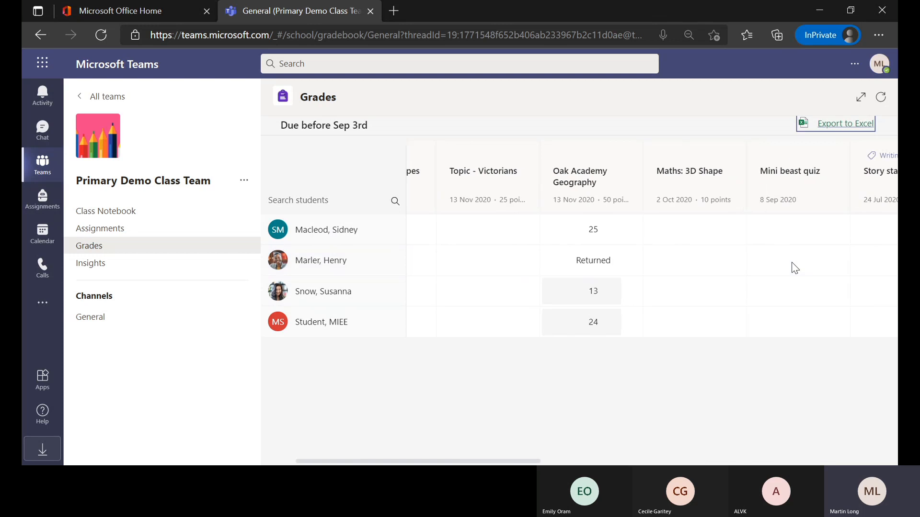
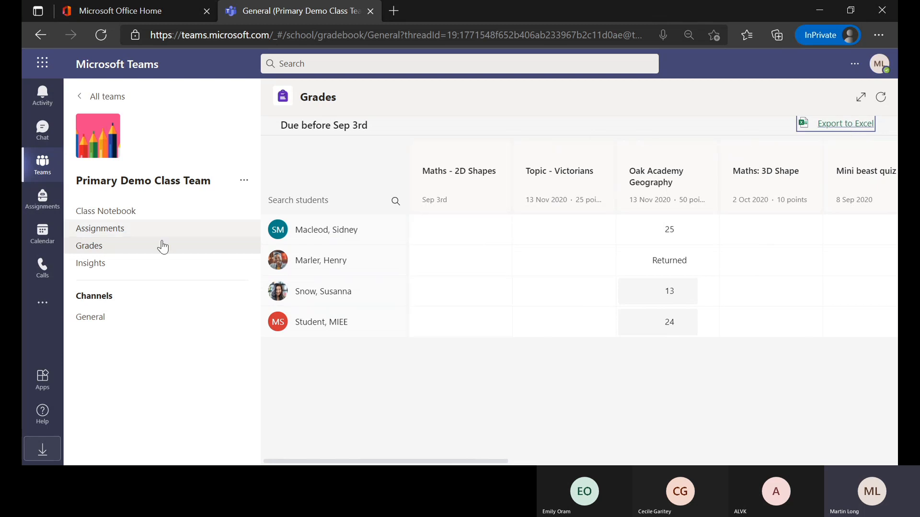
Open the class team's Insights overview and examine its spotlights, digital engagement and assignment summaries.
{"action": "left_click", "coordinate": [95, 269]}
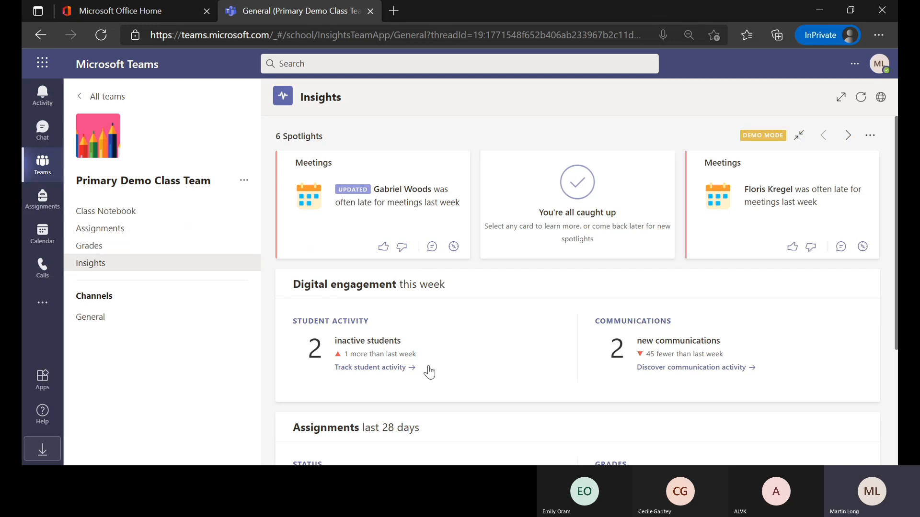
{"action": "scroll", "coordinate": [510, 383], "scroll_direction": "down", "scroll_amount": 2}
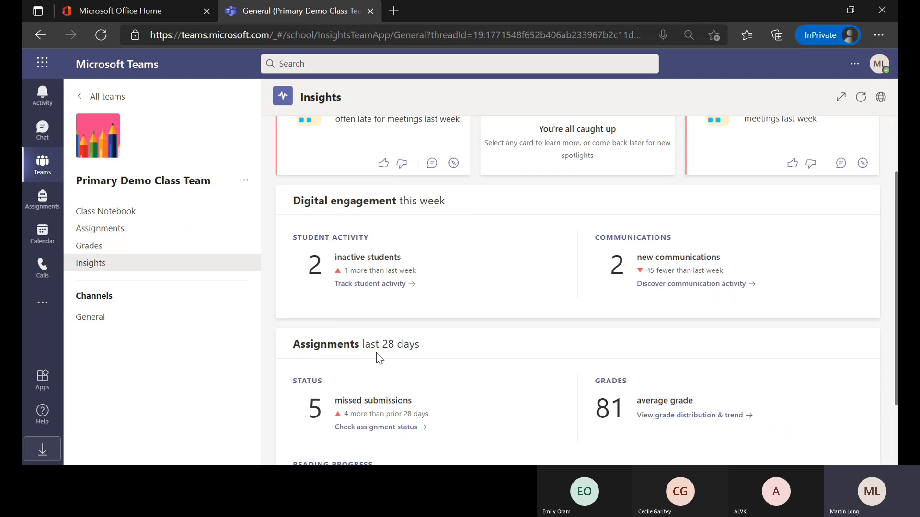
{"action": "scroll", "coordinate": [378, 358], "scroll_direction": "down", "scroll_amount": 2}
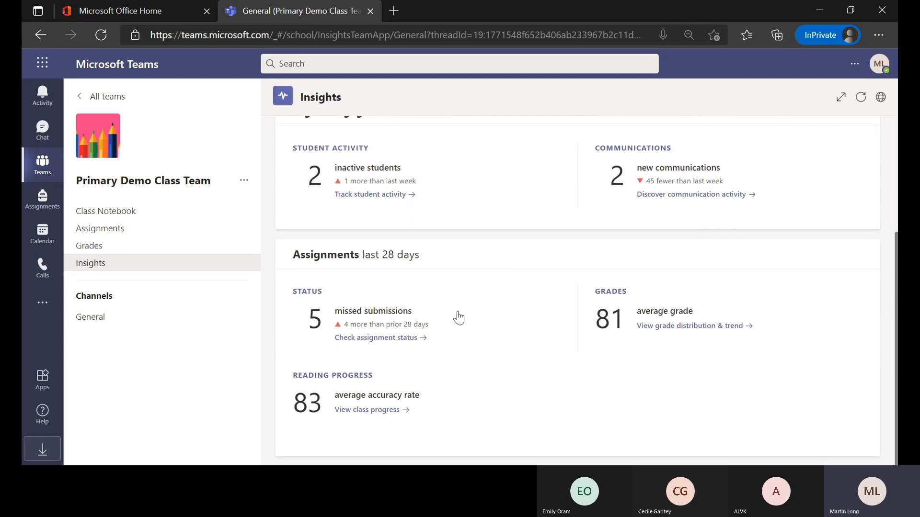
Check the assignment status report for the fifth listed student, and clear the filter before returning to the Insights overview.
{"action": "left_click", "coordinate": [385, 338]}
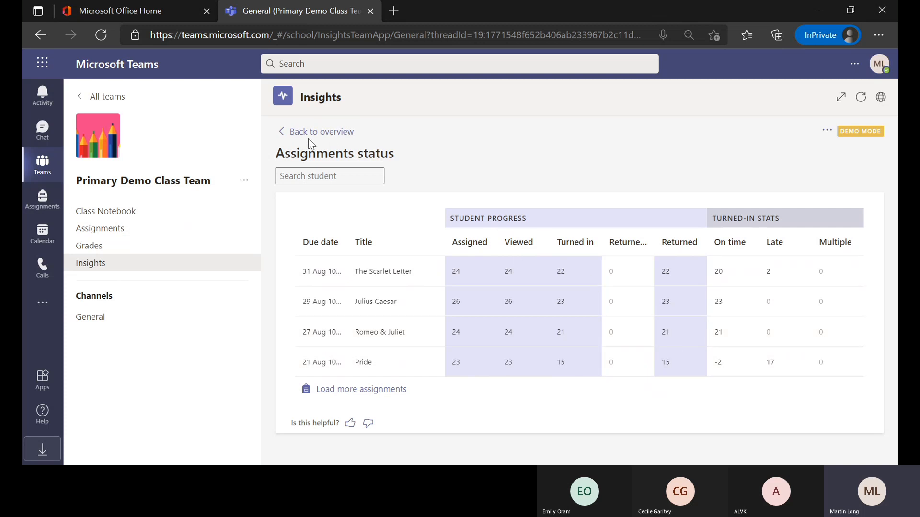
{"action": "left_click", "coordinate": [324, 176]}
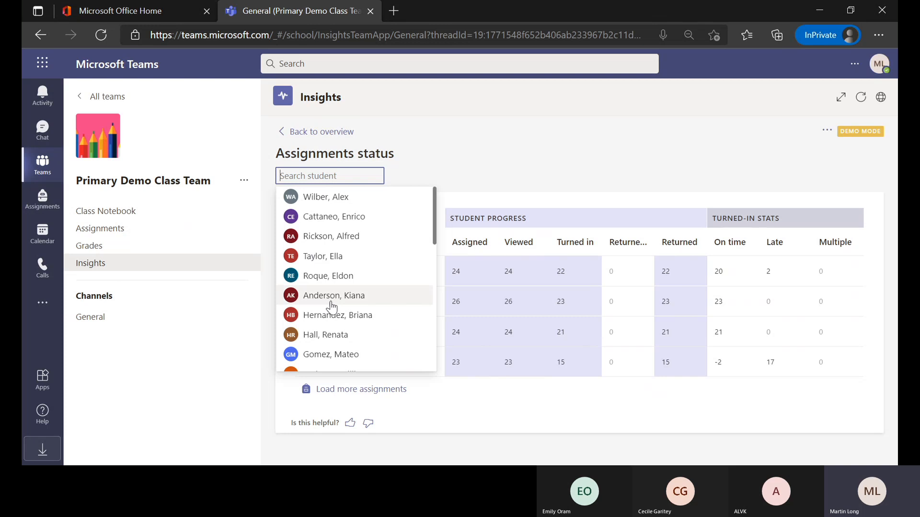
{"action": "left_click", "coordinate": [355, 278]}
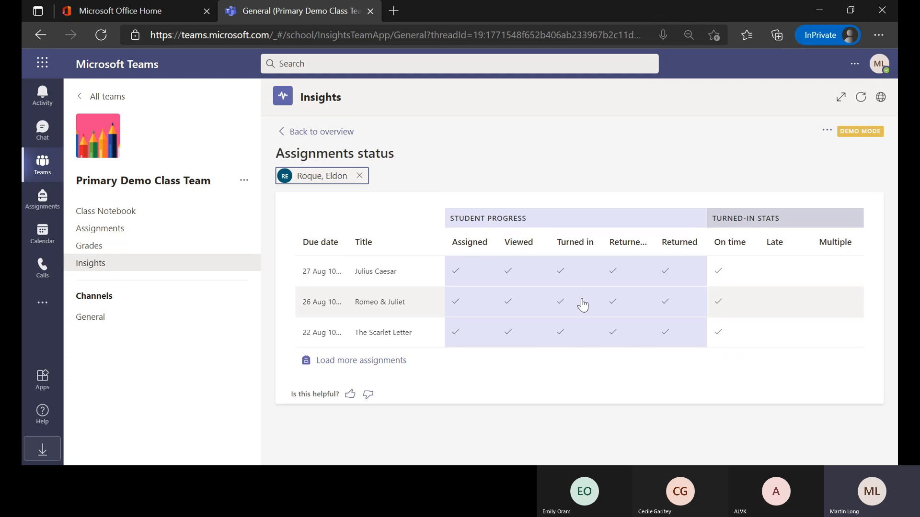
{"action": "left_click", "coordinate": [359, 176]}
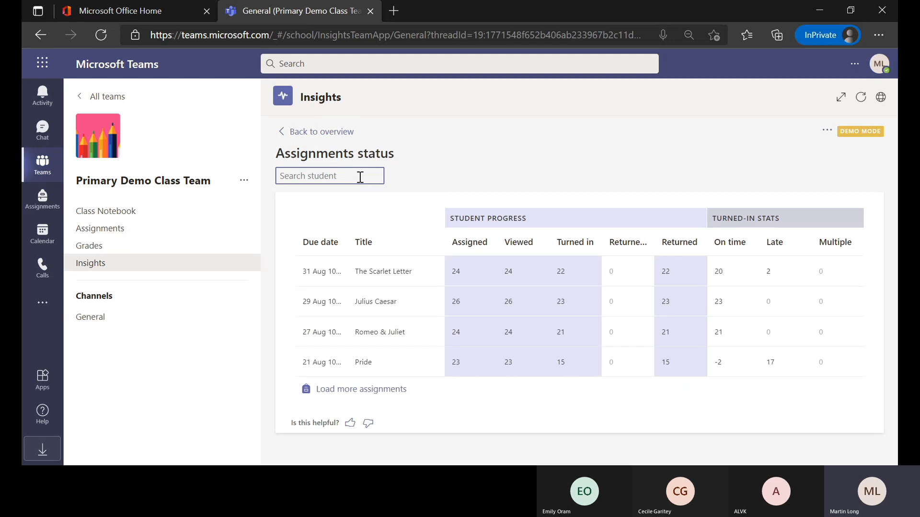
{"action": "left_click", "coordinate": [283, 132]}
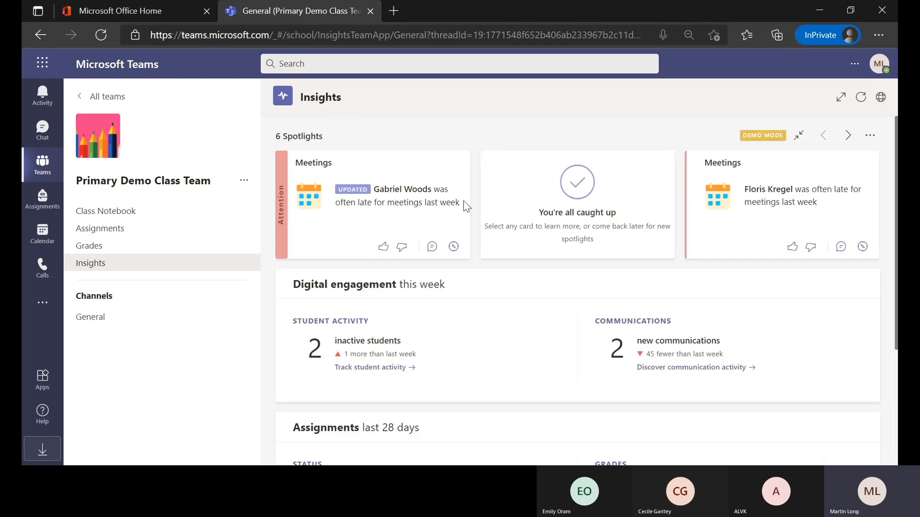
Open the grade distribution and trend report and inspect the choices for filtering by assignment and date range.
{"action": "scroll", "coordinate": [485, 284], "scroll_direction": "down", "scroll_amount": 3}
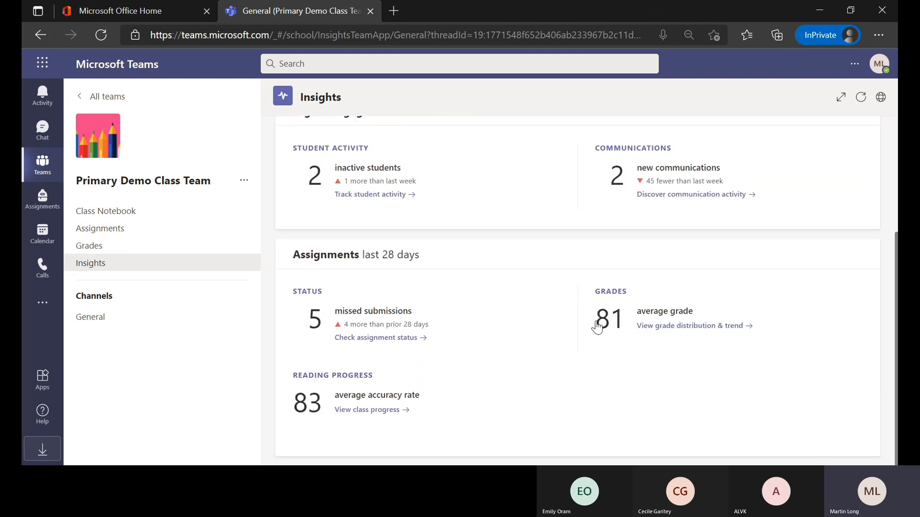
{"action": "left_click", "coordinate": [714, 327]}
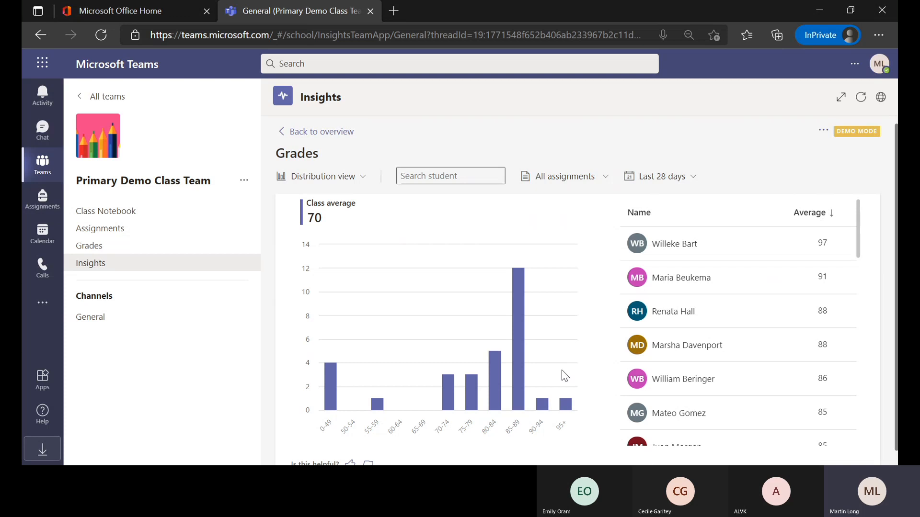
{"action": "left_click", "coordinate": [605, 177]}
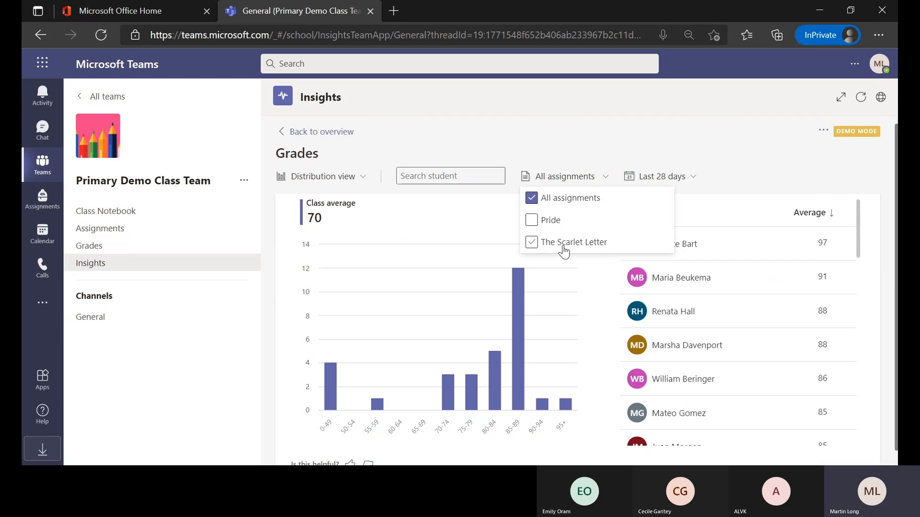
{"action": "left_click", "coordinate": [603, 179]}
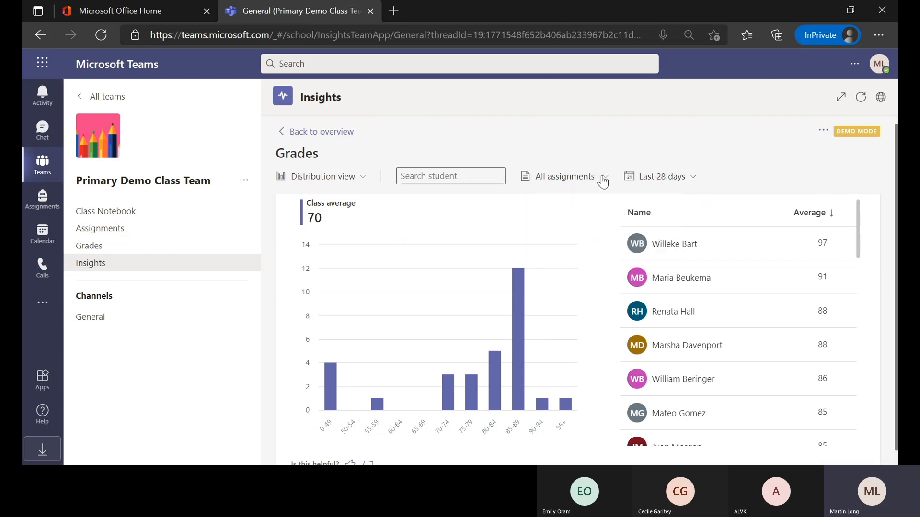
{"action": "left_click", "coordinate": [692, 180]}
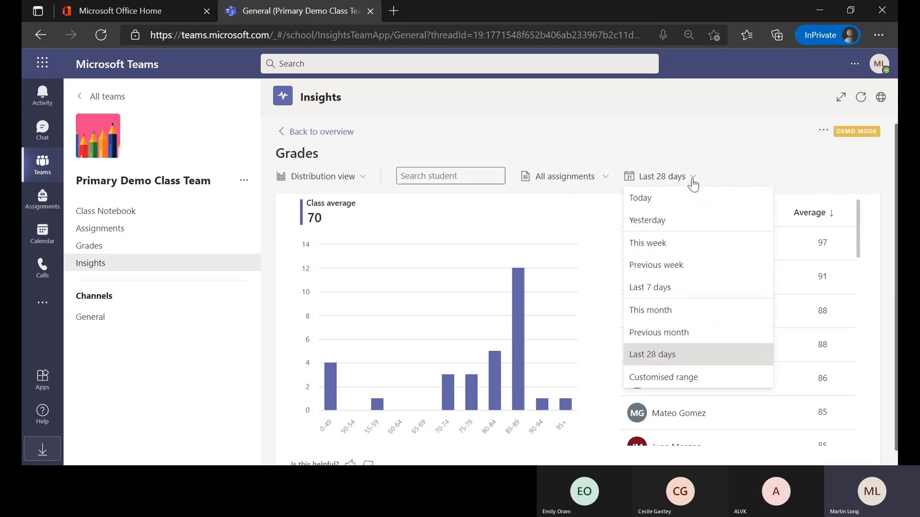
{"action": "left_click", "coordinate": [693, 181]}
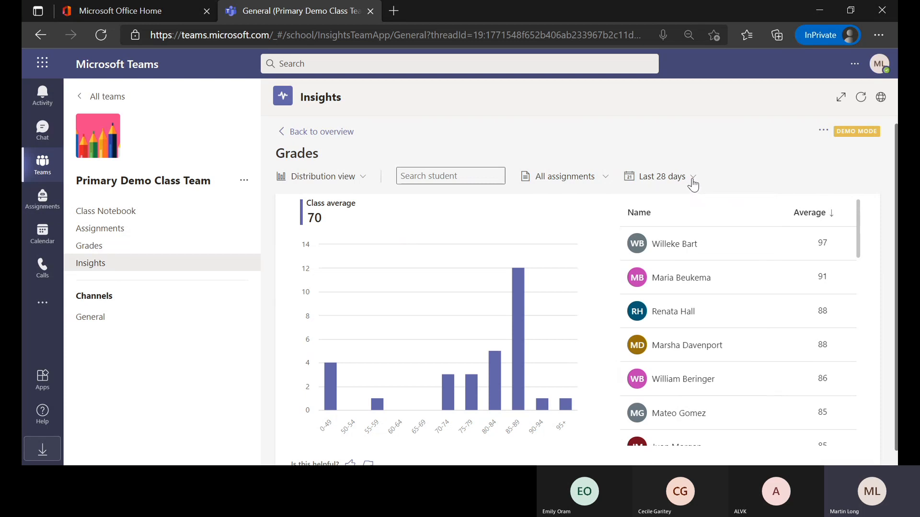
Try to show the grades report in Trend view and switch back to Distribution view.
{"action": "left_click", "coordinate": [359, 181]}
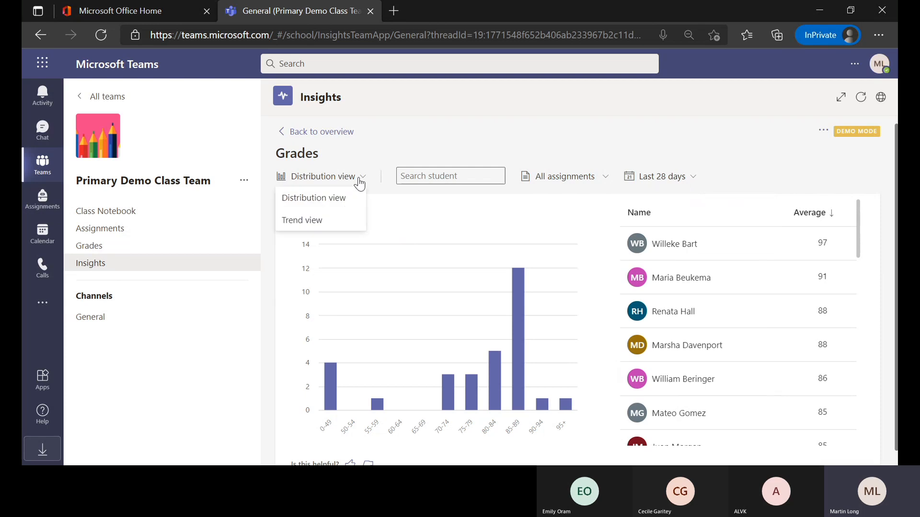
{"action": "left_click", "coordinate": [337, 221]}
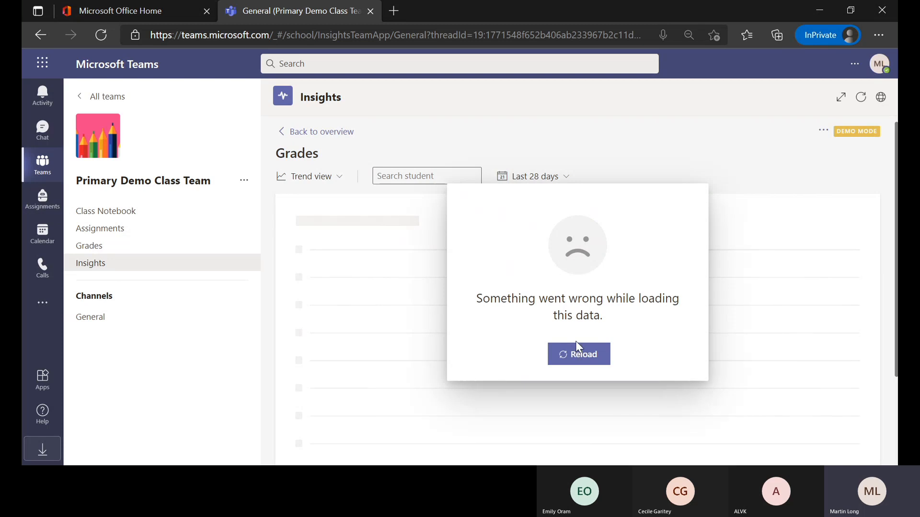
{"action": "left_click", "coordinate": [335, 176]}
{"action": "left_click", "coordinate": [343, 177]}
{"action": "left_click", "coordinate": [336, 187]}
{"action": "left_click", "coordinate": [339, 198]}
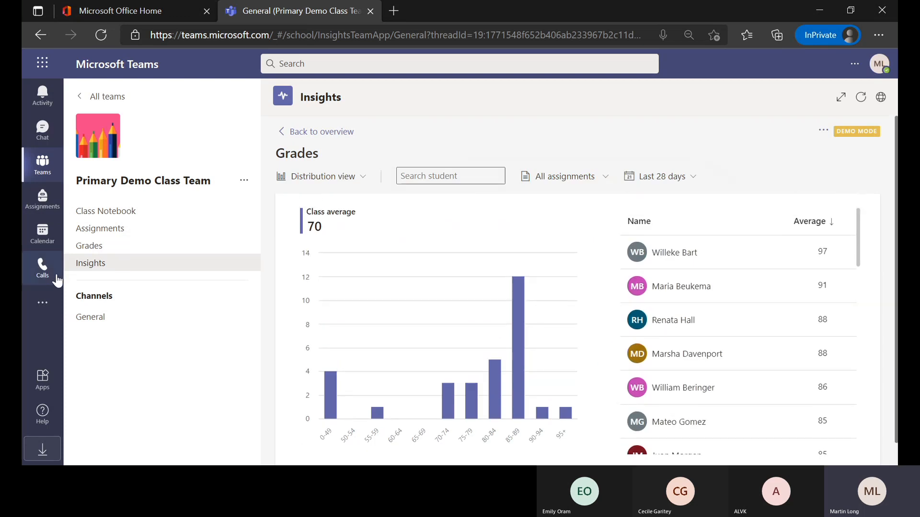
Review the team's Grades page and the "Maths - 2D Shapes" assignment post in the General channel.
{"action": "left_click", "coordinate": [106, 249]}
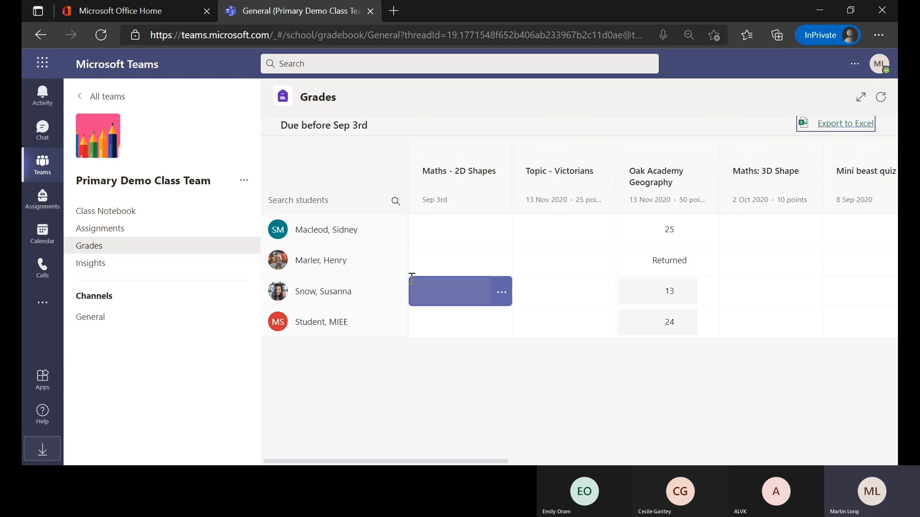
{"action": "left_click", "coordinate": [103, 321]}
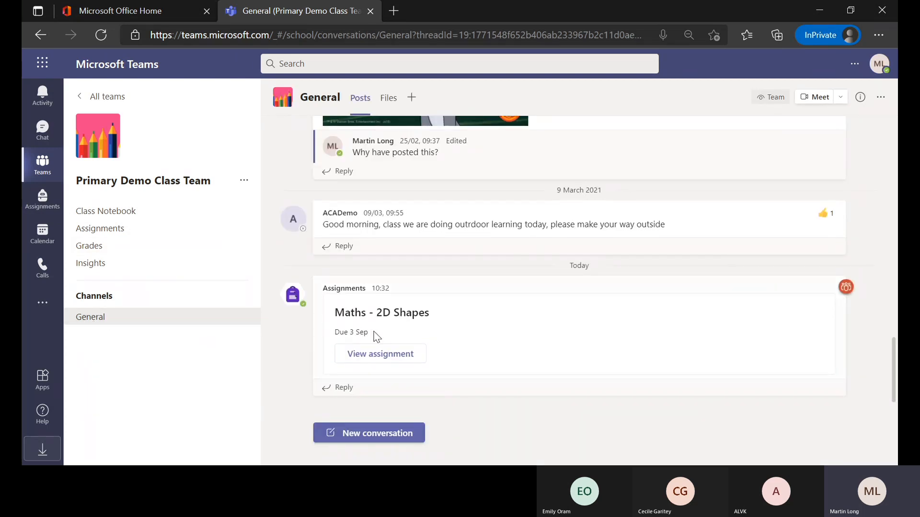
{"action": "mouse_move", "coordinate": [377, 336]}
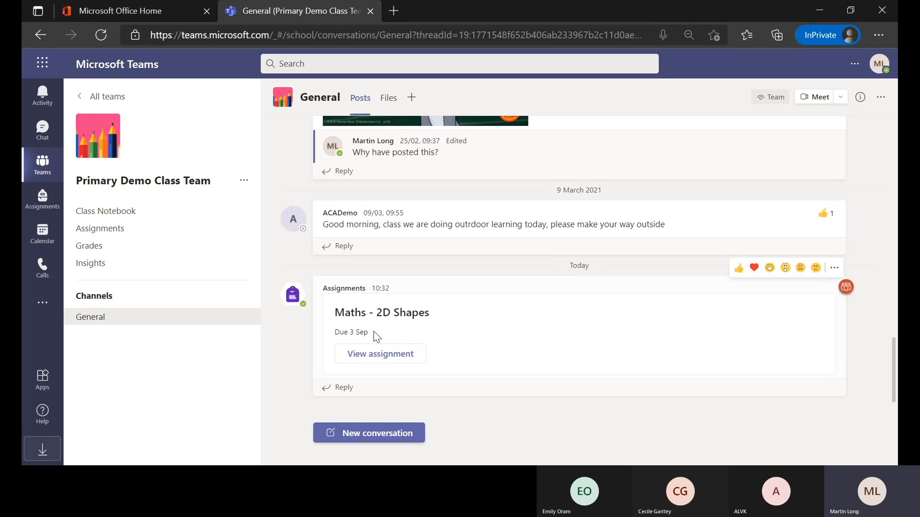
Open the Primary Demo Class Team's list of assigned assignments.
{"action": "left_click", "coordinate": [127, 231]}
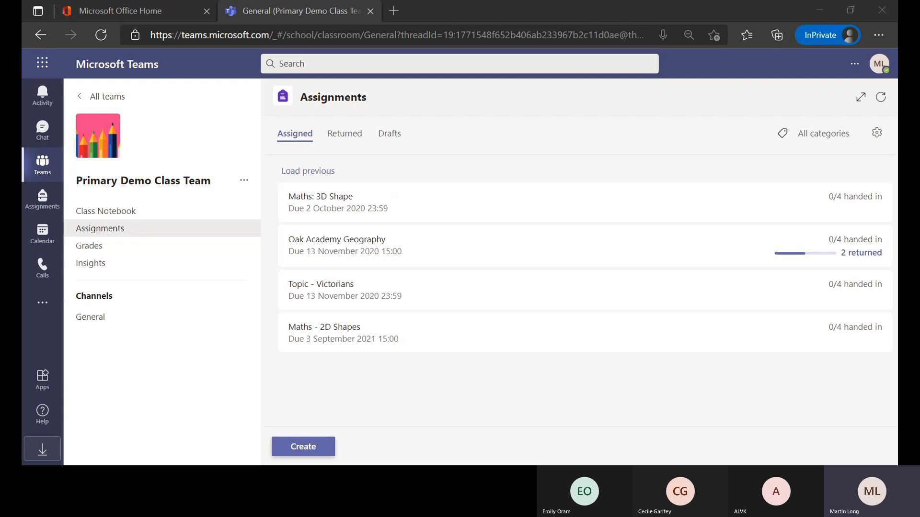
{"action": "left_click", "coordinate": [337, 442]}
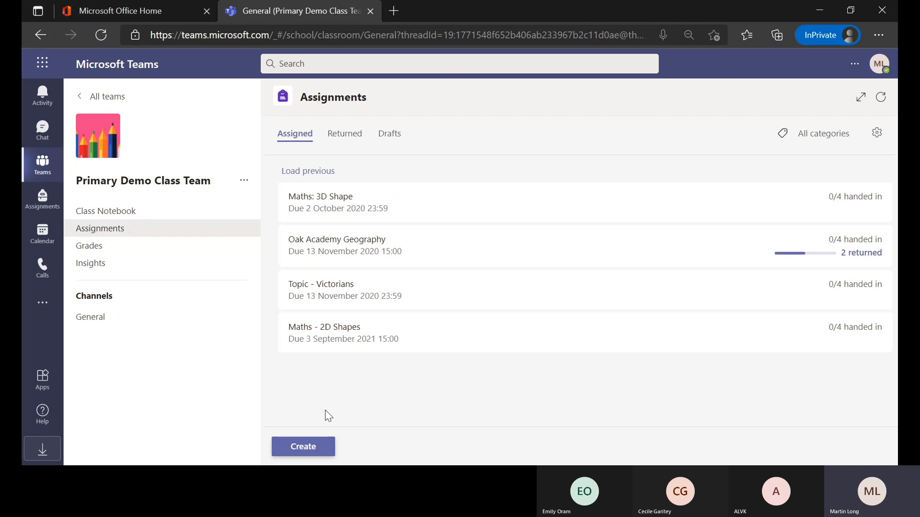
Select a teacher as a new member of the Primary Demo Class Team, then close the dialog without adding them.
{"action": "left_click", "coordinate": [243, 185]}
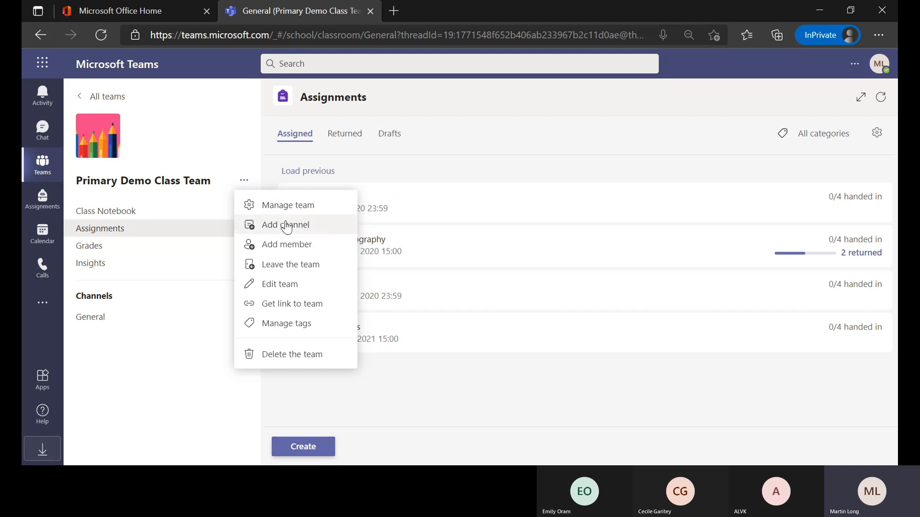
{"action": "left_click", "coordinate": [294, 248]}
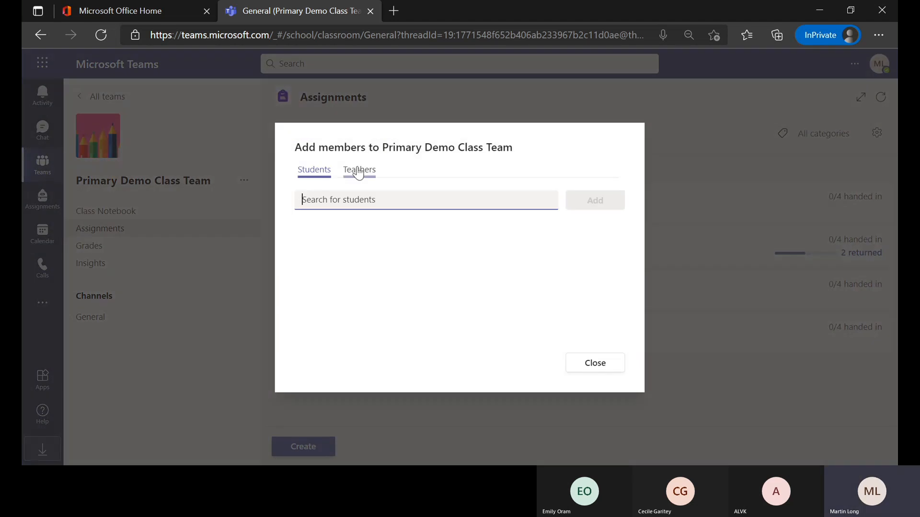
{"action": "left_click", "coordinate": [359, 174]}
{"action": "left_click", "coordinate": [351, 204]}
{"action": "type", "text": "deb"}
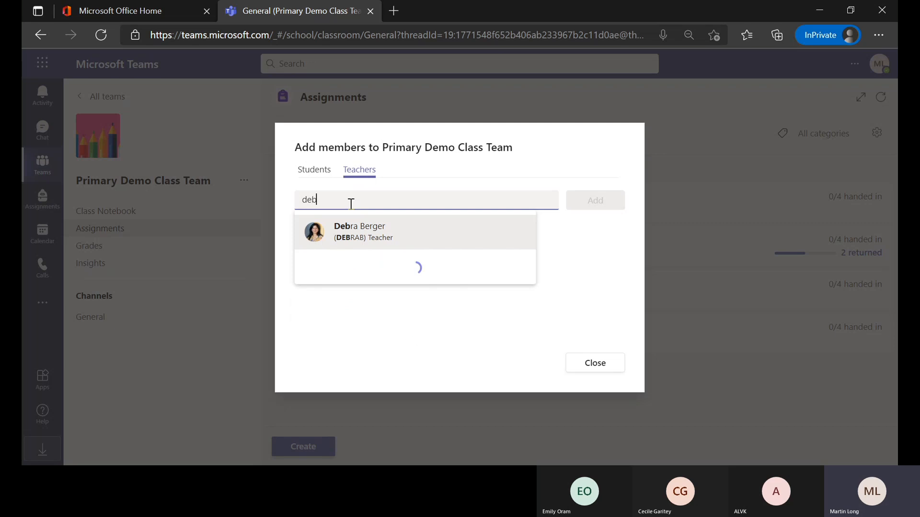
{"action": "left_click", "coordinate": [377, 239]}
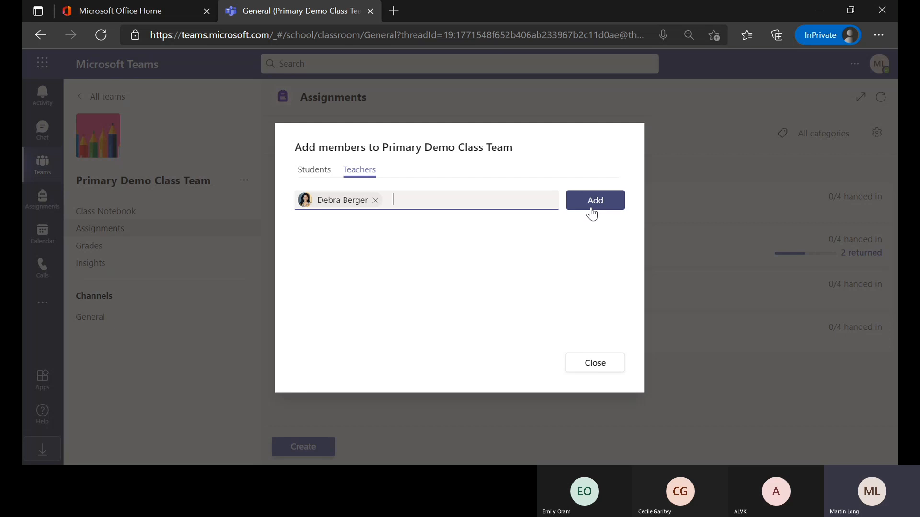
{"action": "left_click", "coordinate": [601, 366]}
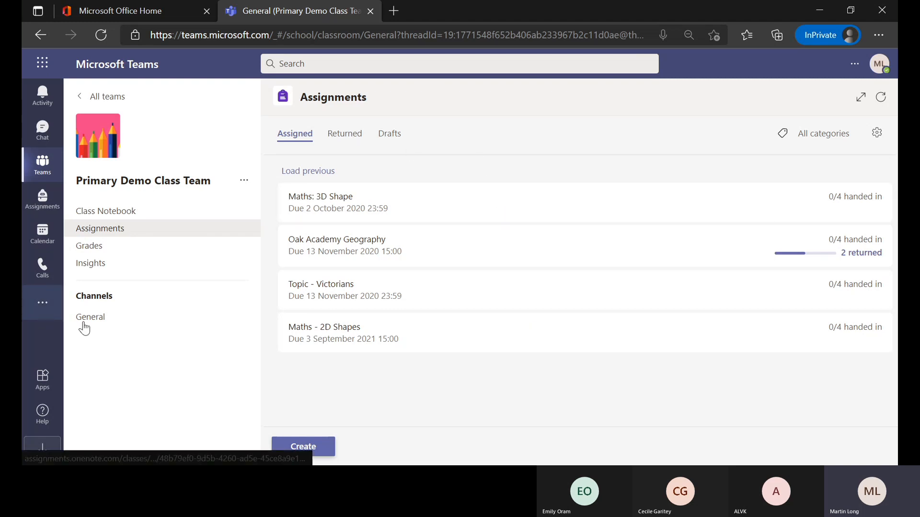
Review the Primary Demo Class Team's General channel and the overview of all teams, and return to the team's Grades page.
{"action": "left_click", "coordinate": [109, 323]}
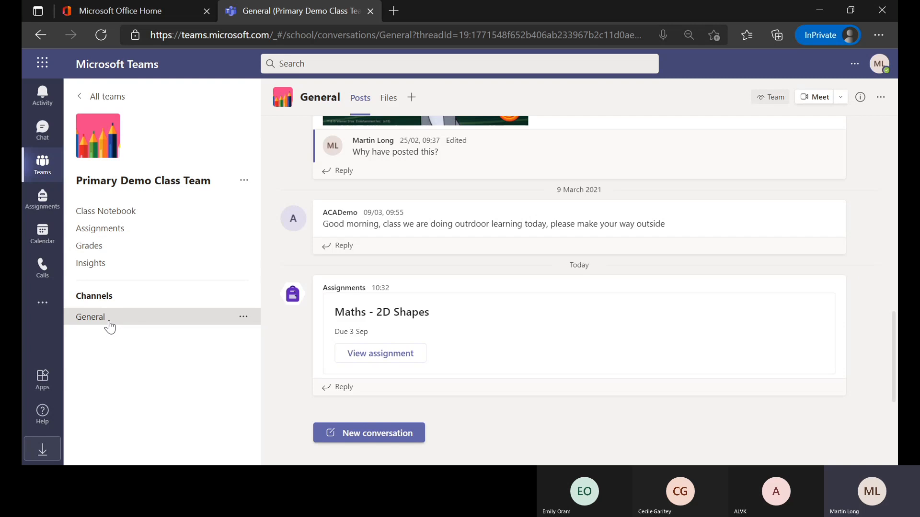
{"action": "left_click", "coordinate": [92, 97]}
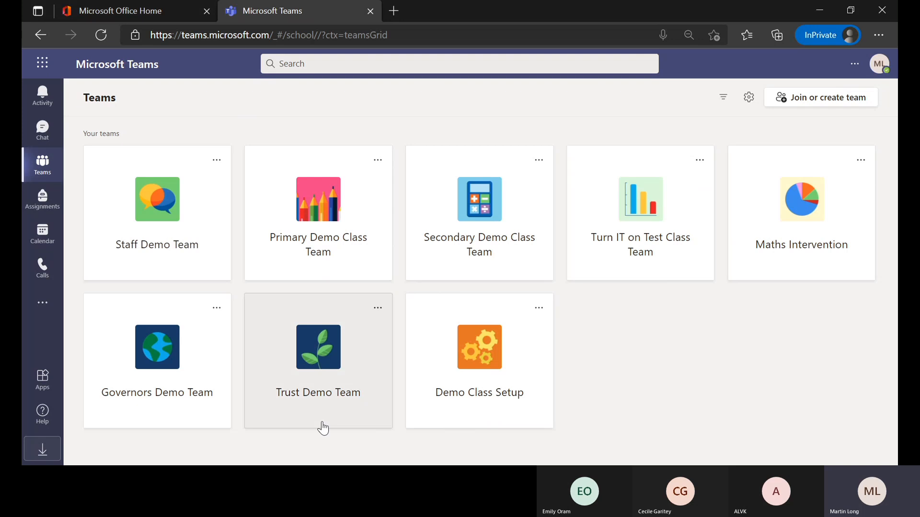
{"action": "left_click", "coordinate": [348, 165]}
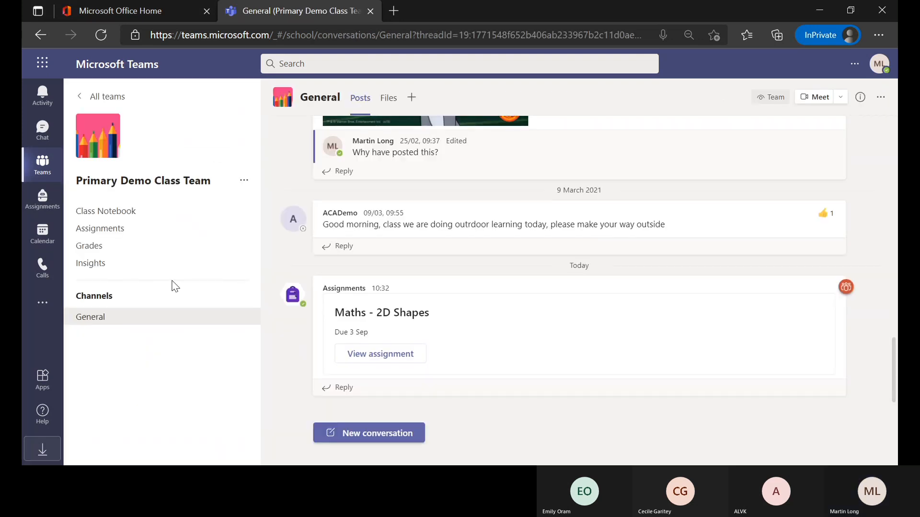
{"action": "left_click", "coordinate": [128, 246]}
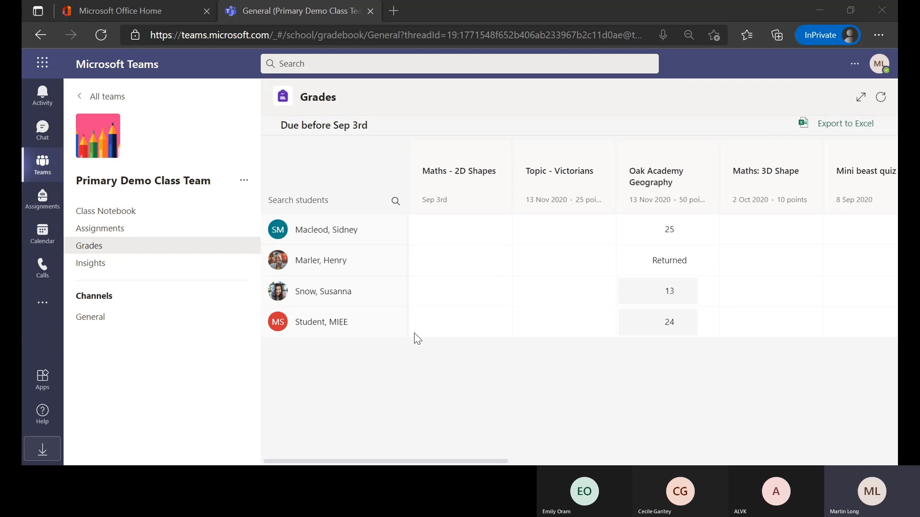
Open the first listed student's work for the "Cells - Specialised Cells" assignment in the Secondary Demo Class Team.
{"action": "left_click", "coordinate": [91, 101]}
{"action": "right_click", "coordinate": [480, 265]}
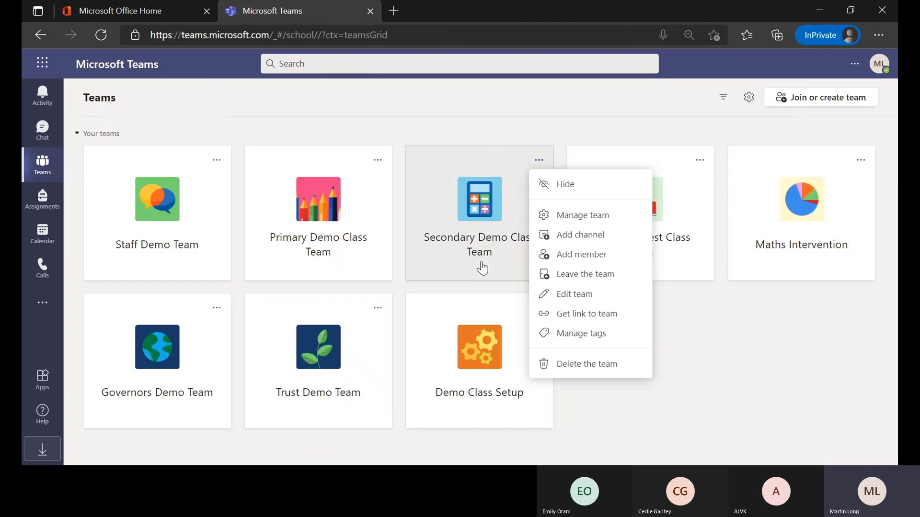
{"action": "left_click", "coordinate": [458, 240]}
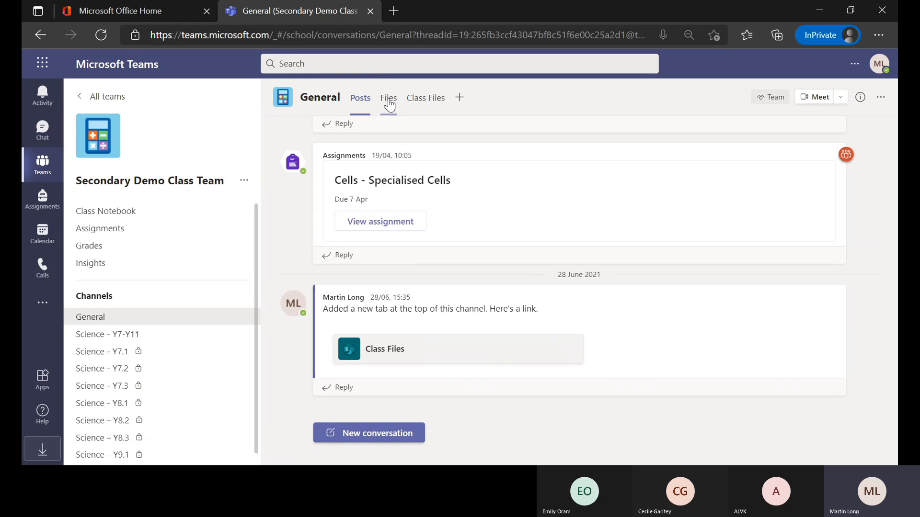
{"action": "left_click", "coordinate": [99, 230]}
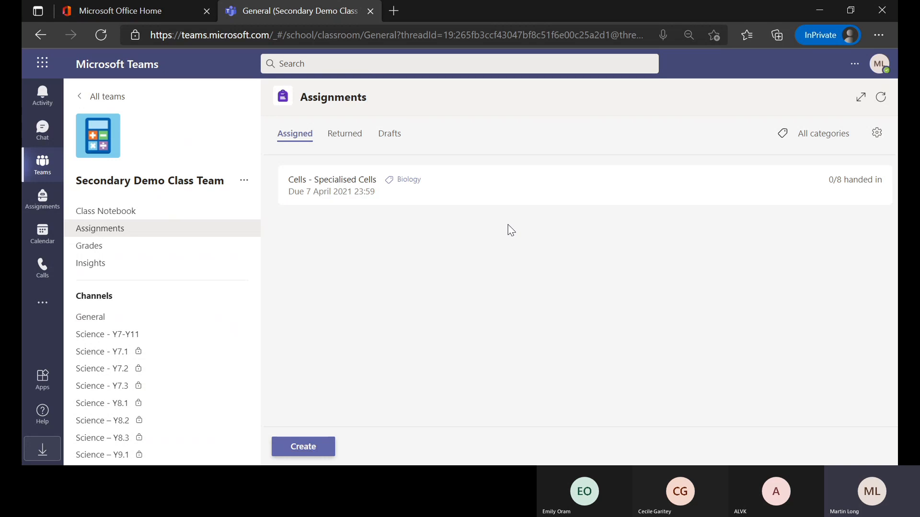
{"action": "left_click", "coordinate": [515, 191]}
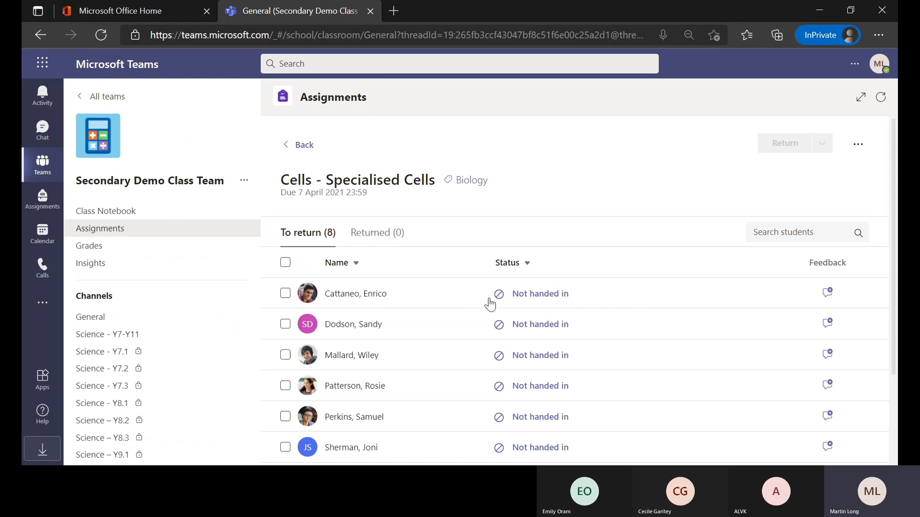
{"action": "left_click", "coordinate": [538, 301]}
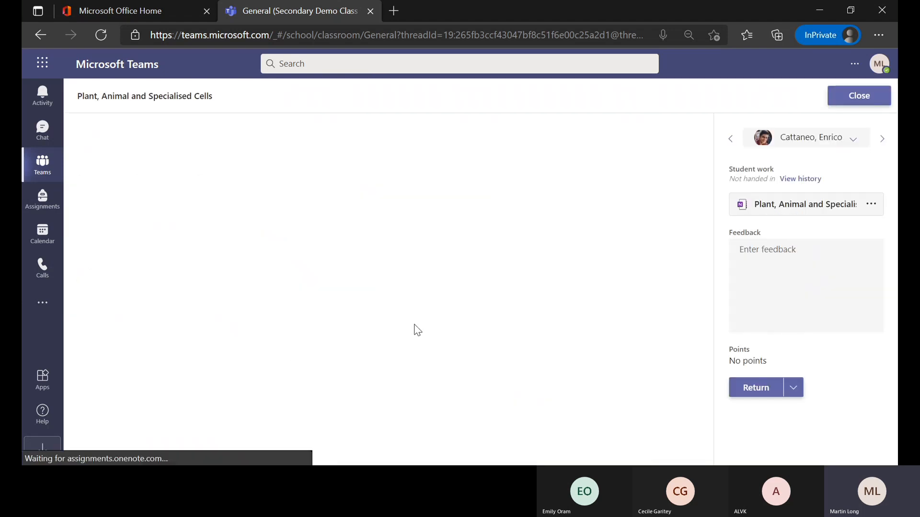